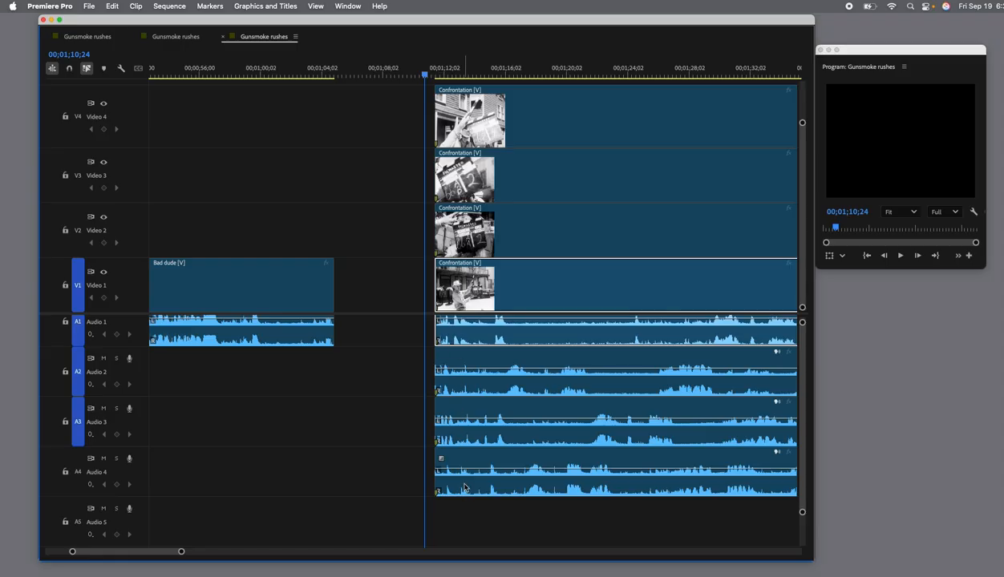
Play back the stacked Confrontation takes from 00;01;10;24 to listen to their synced audio.
{"action": "left_click_drag", "start_coordinate": [417, 23], "coordinate": [399, 25]}
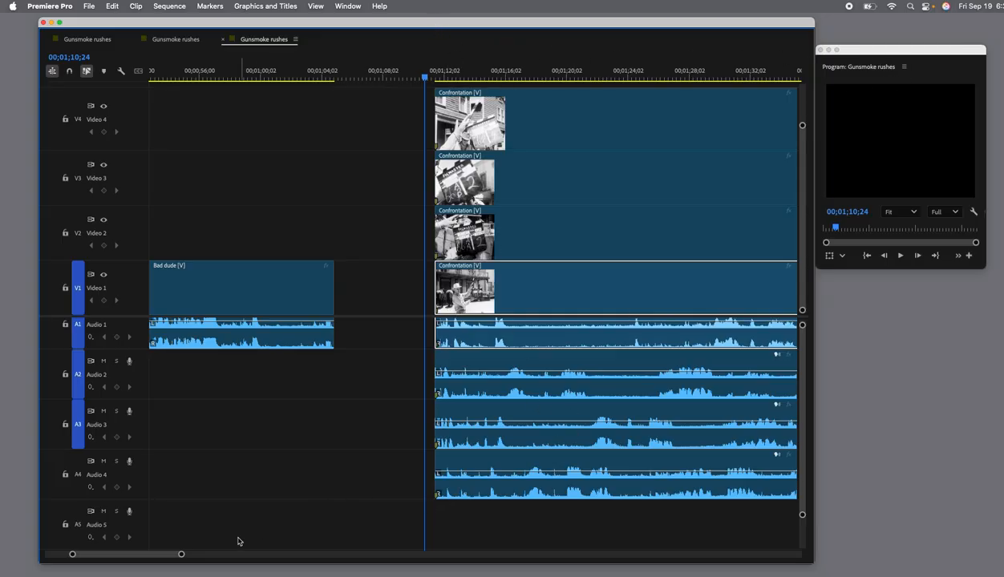
{"action": "mouse_move", "coordinate": [181, 554]}
{"action": "left_mouse_down"}
{"action": "mouse_move", "coordinate": [190, 555]}
{"action": "mouse_move", "coordinate": [171, 554]}
{"action": "left_mouse_up"}
{"action": "scroll", "coordinate": [377, 432], "scroll_direction": "right", "scroll_amount": 10}
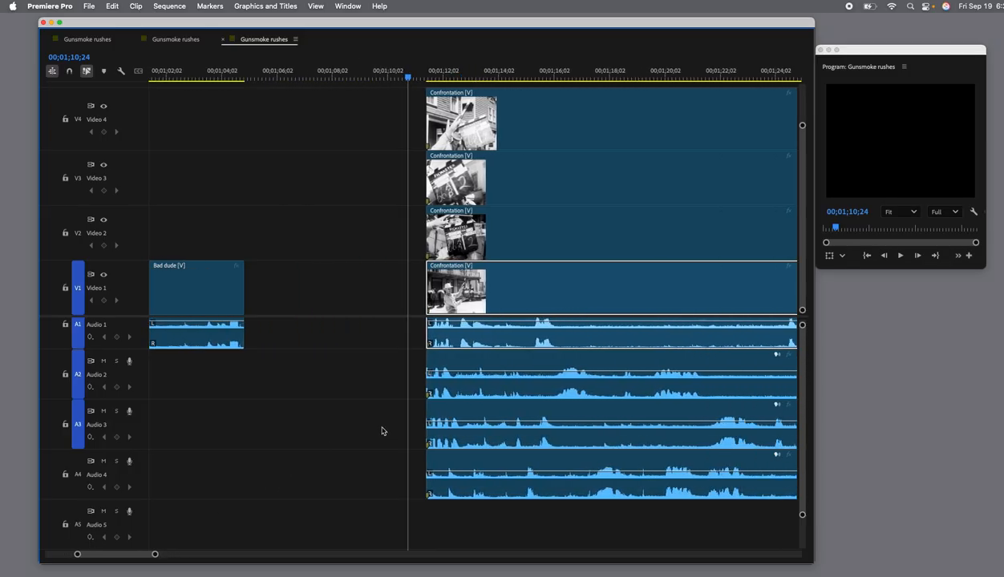
{"action": "scroll", "coordinate": [377, 431], "scroll_direction": "right", "scroll_amount": 1}
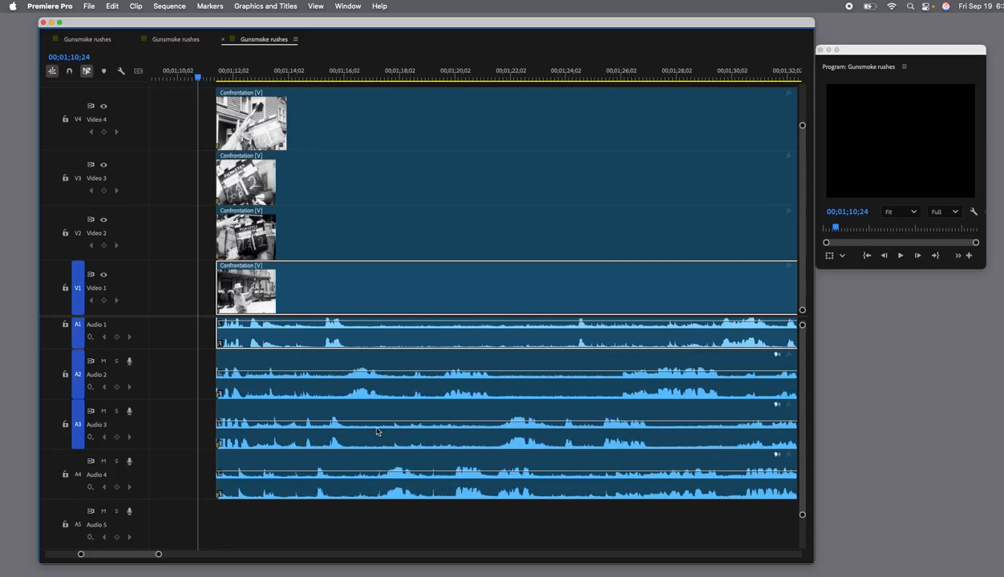
{"action": "key", "text": "space"}
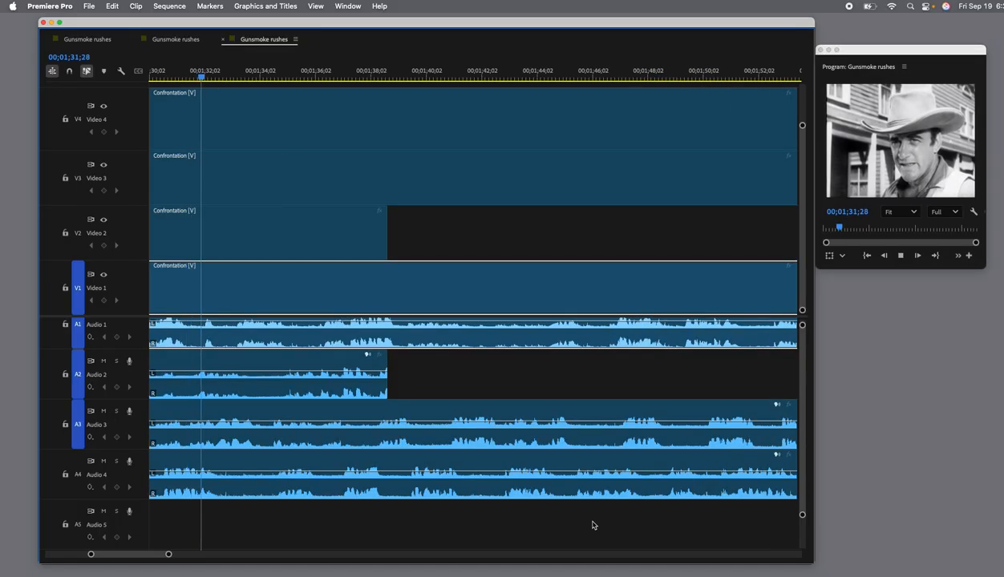
{"action": "key", "text": "space"}
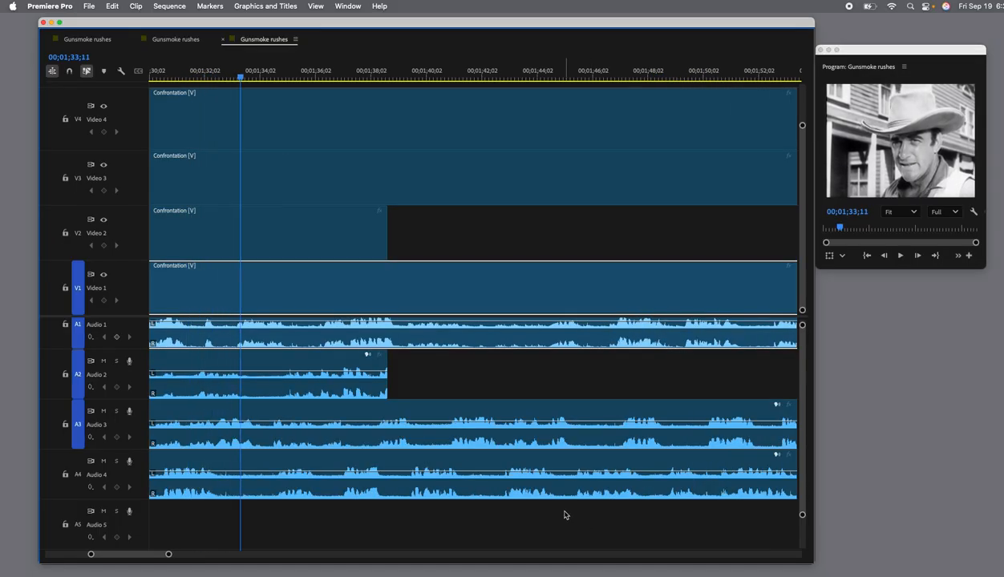
Assign the Rose label color to the Confrontation clip on Video 4 and its linked audio.
{"action": "scroll", "coordinate": [565, 516], "scroll_direction": "up", "scroll_amount": 10}
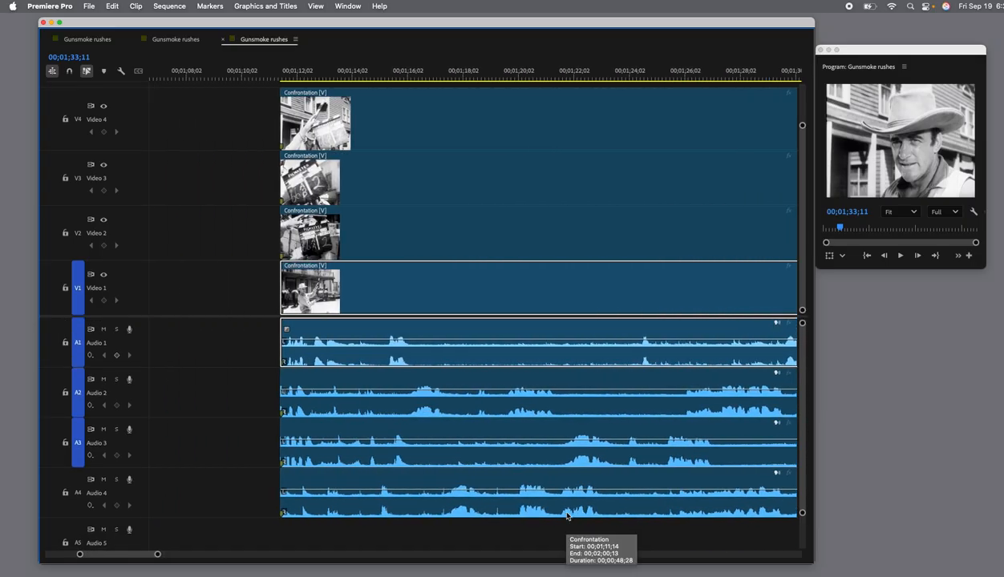
{"action": "scroll", "coordinate": [567, 516], "scroll_direction": "down", "scroll_amount": 1}
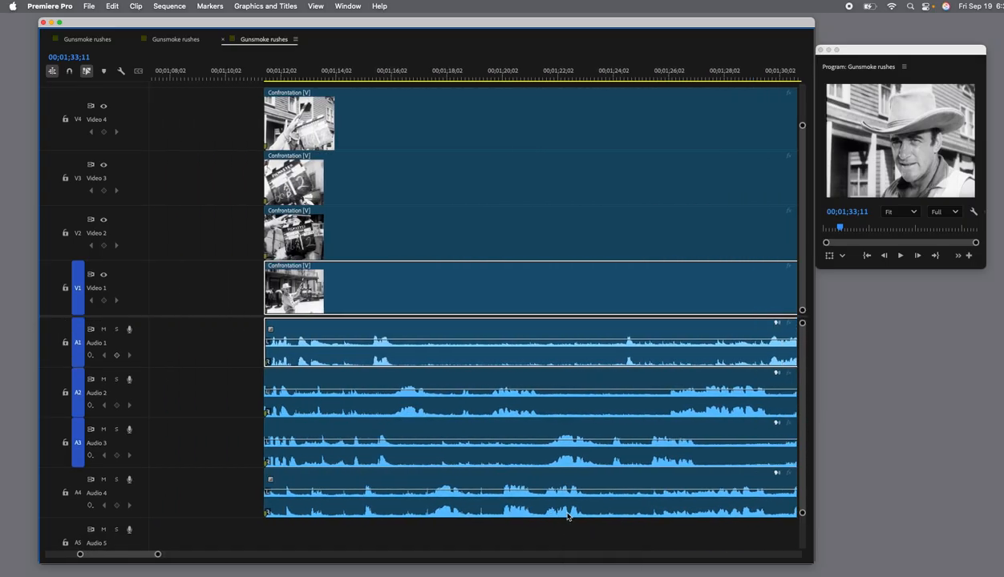
{"action": "left_click", "coordinate": [380, 118]}
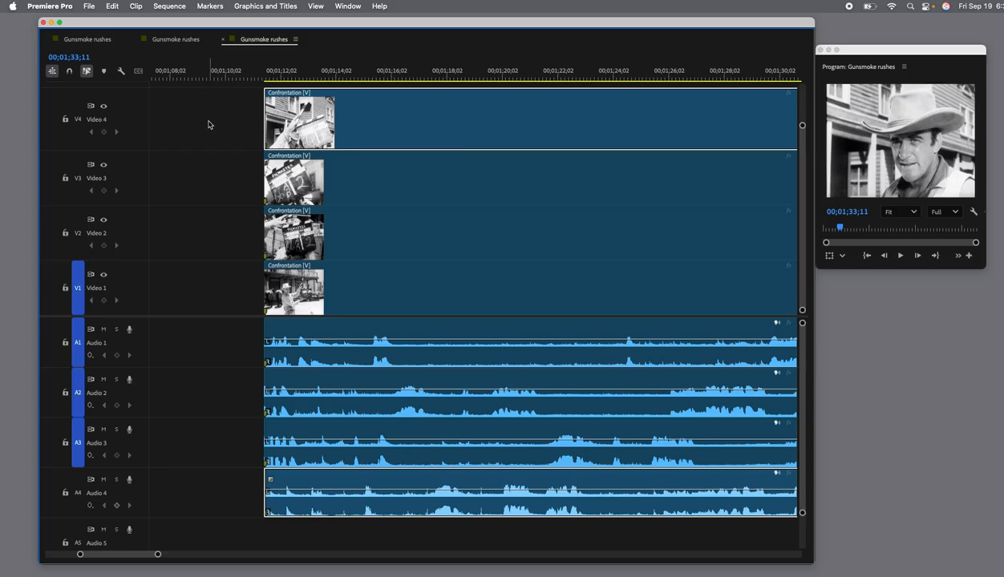
{"action": "scroll", "coordinate": [374, 126], "scroll_direction": "right", "scroll_amount": 2}
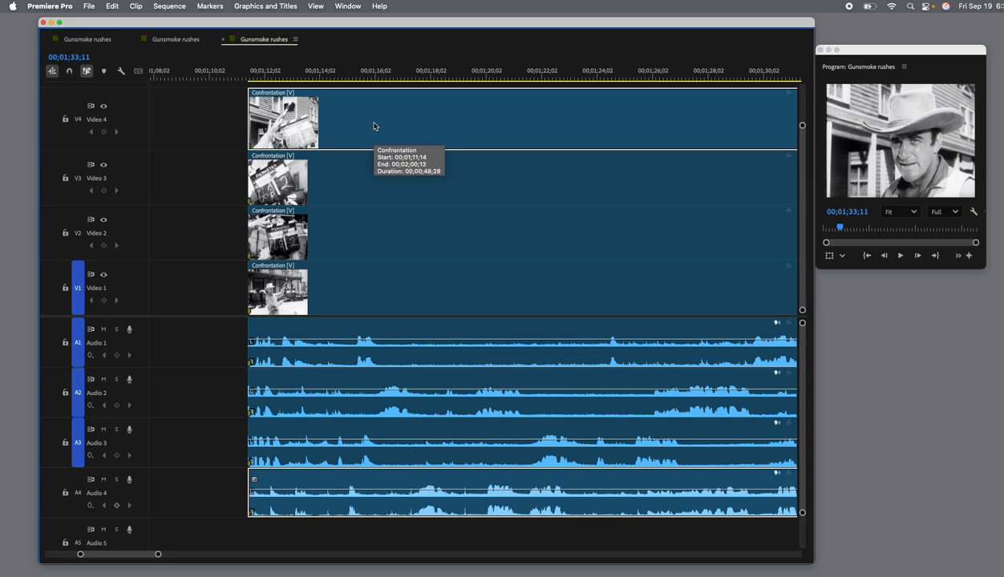
{"action": "right_click", "coordinate": [374, 126]}
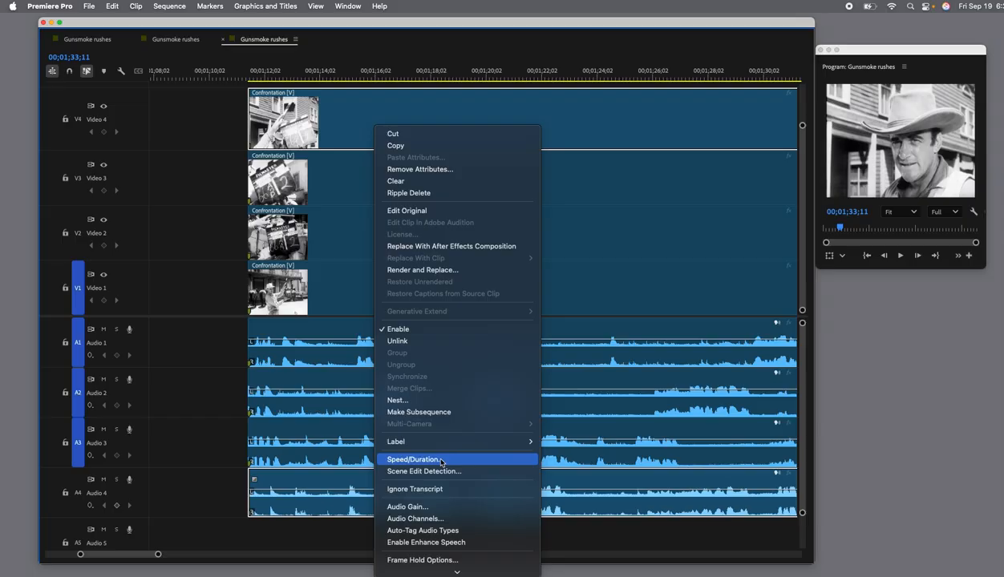
{"action": "mouse_move", "coordinate": [434, 449]}
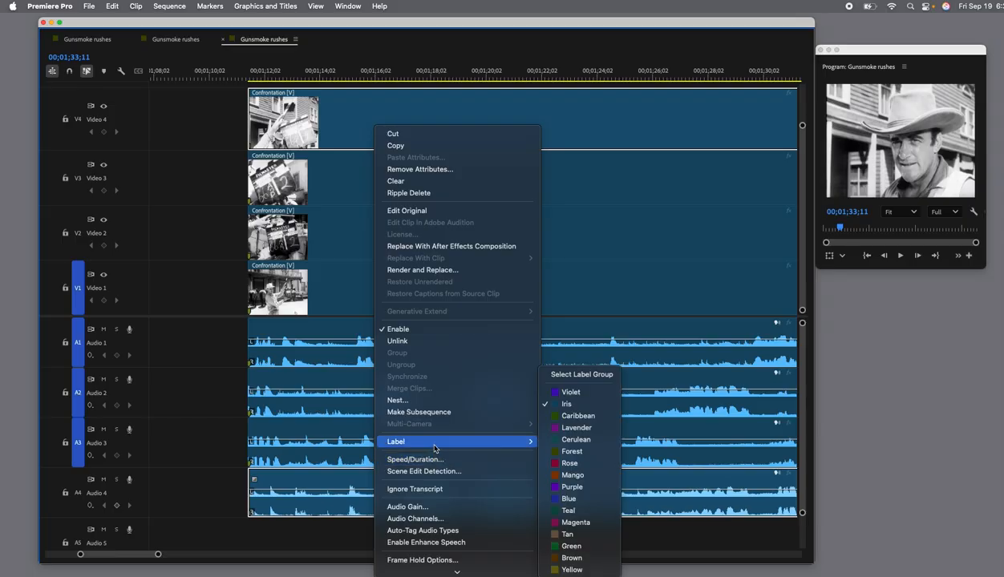
{"action": "left_click", "coordinate": [594, 463]}
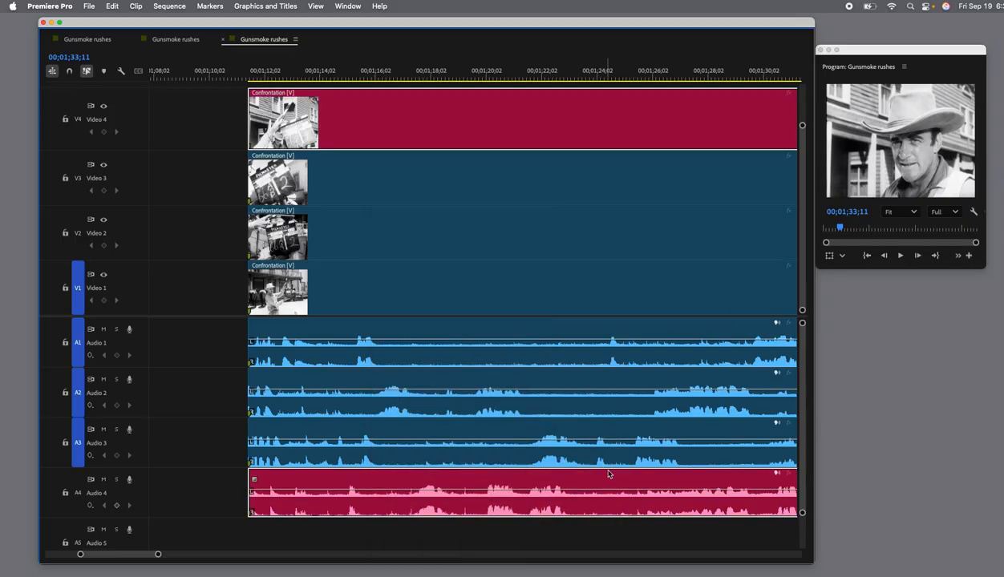
Assign the Green label color to the Confrontation clip on Video 3 and its linked audio.
{"action": "left_click", "coordinate": [336, 190]}
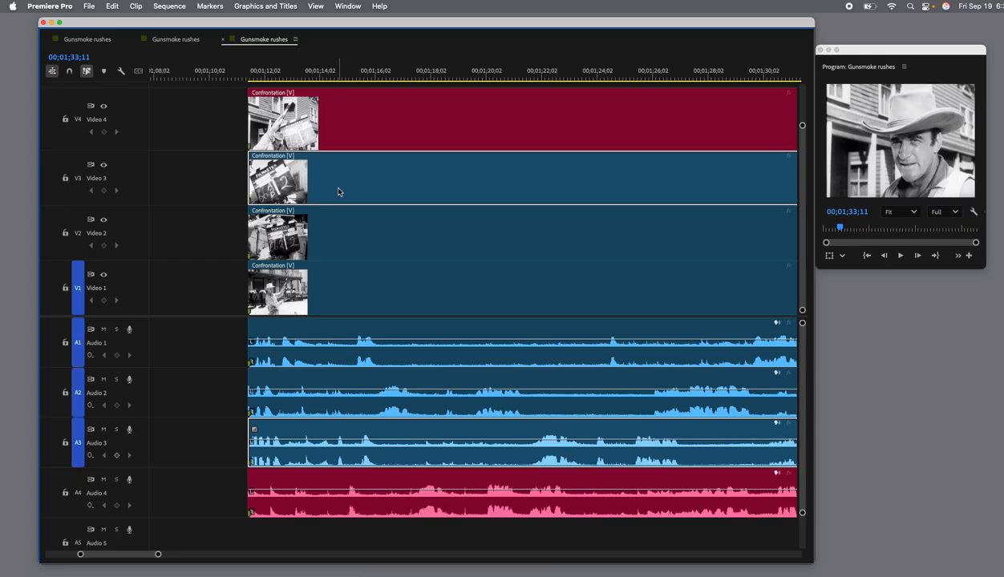
{"action": "right_click", "coordinate": [337, 192]}
{"action": "mouse_move", "coordinate": [421, 507]}
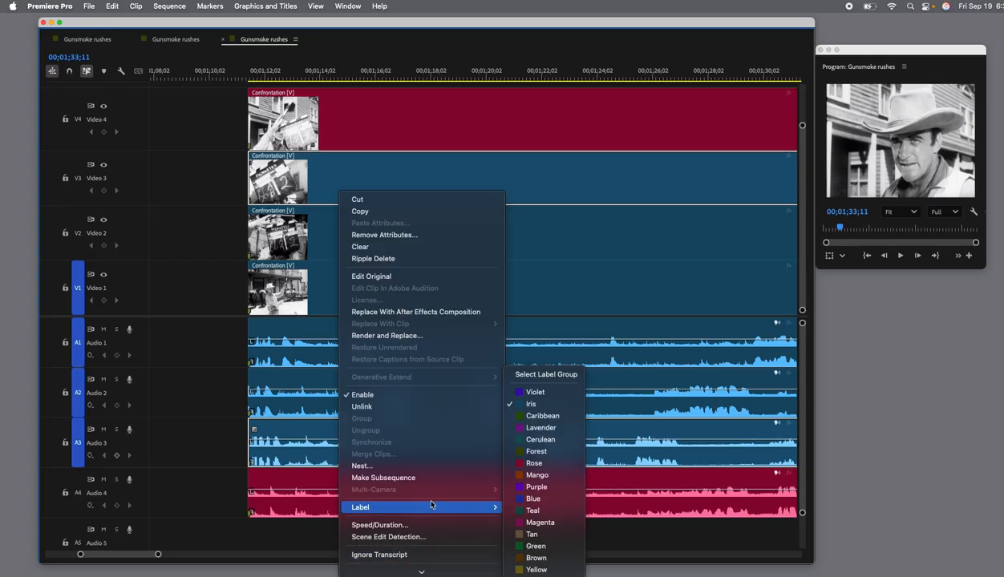
{"action": "left_click", "coordinate": [554, 547]}
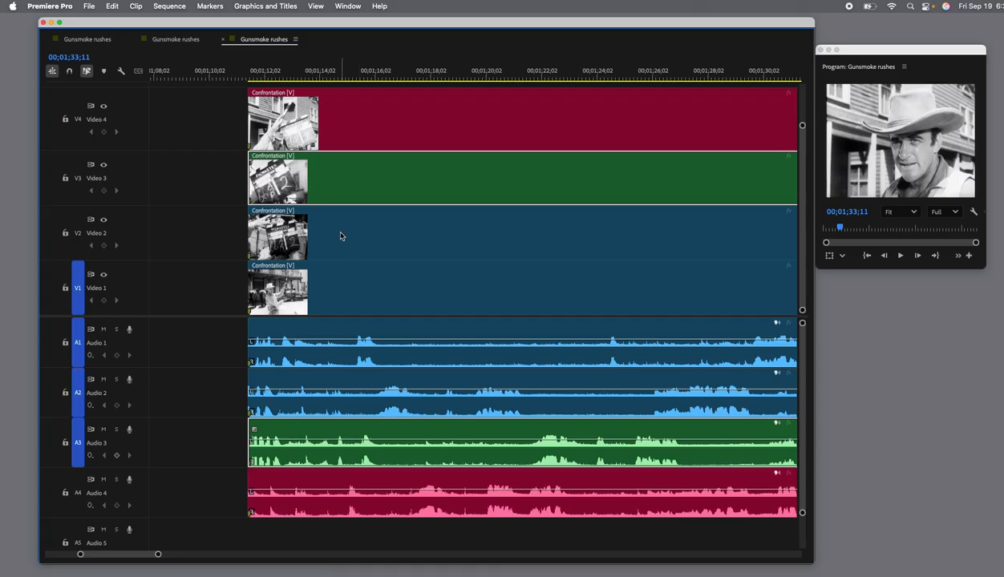
Assign the Mango label color to the Confrontation clip on Video 2 and its linked audio.
{"action": "left_click", "coordinate": [333, 251]}
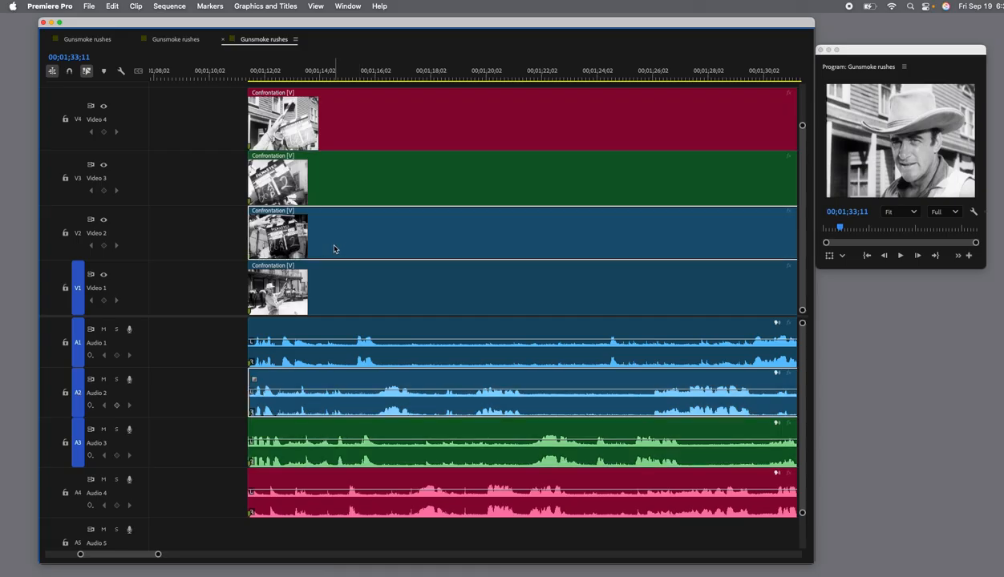
{"action": "right_click", "coordinate": [335, 249]}
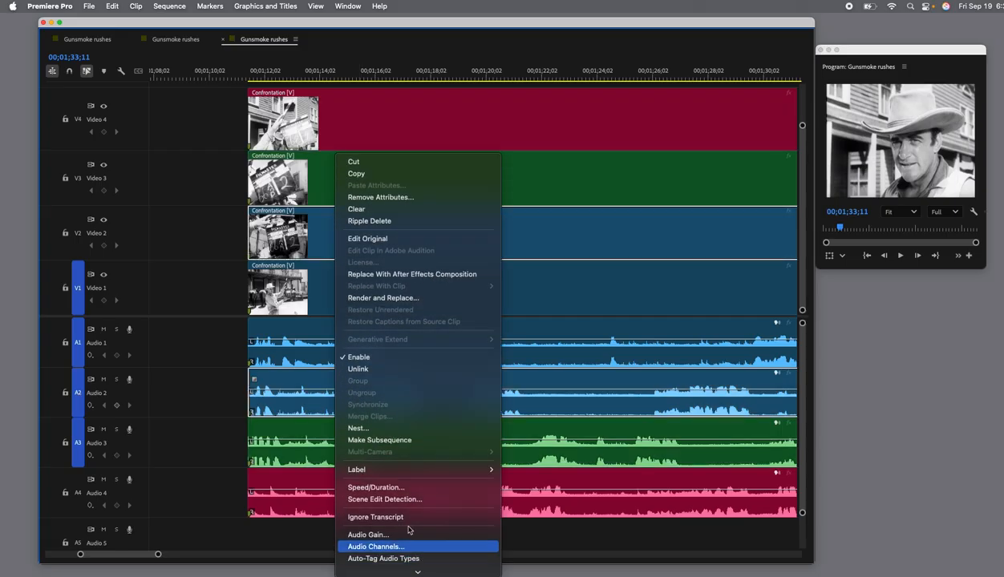
{"action": "mouse_move", "coordinate": [407, 471]}
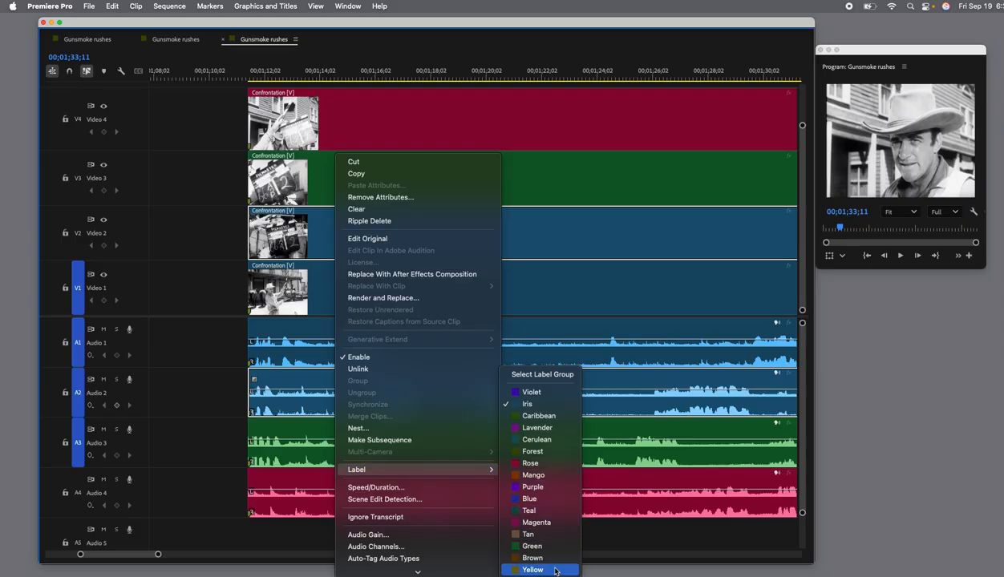
{"action": "left_click", "coordinate": [539, 476]}
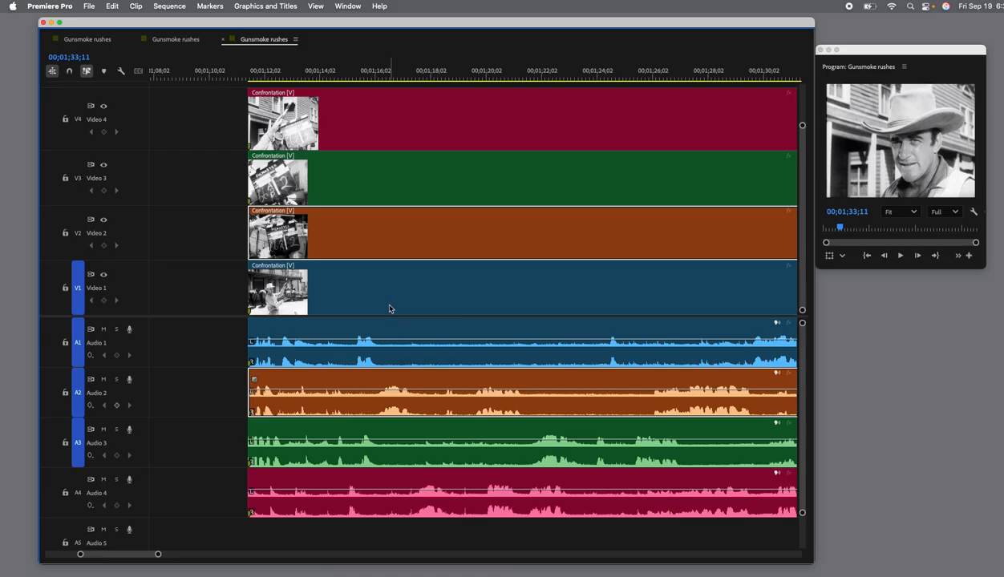
Select the Confrontation clips from Video 4 down to Video 1 in turn to compare each with its linked audio.
{"action": "left_click", "coordinate": [206, 279]}
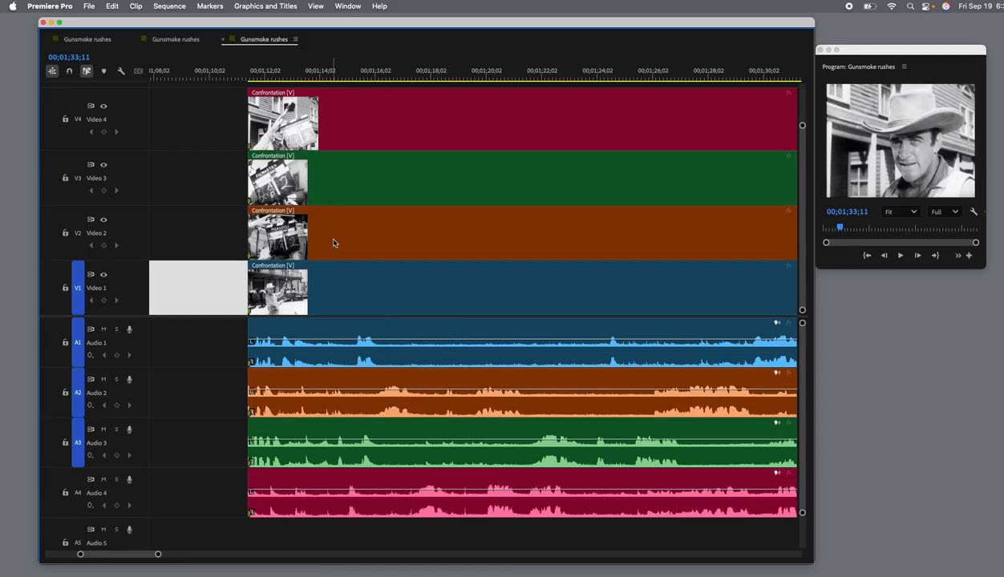
{"action": "left_click", "coordinate": [338, 135]}
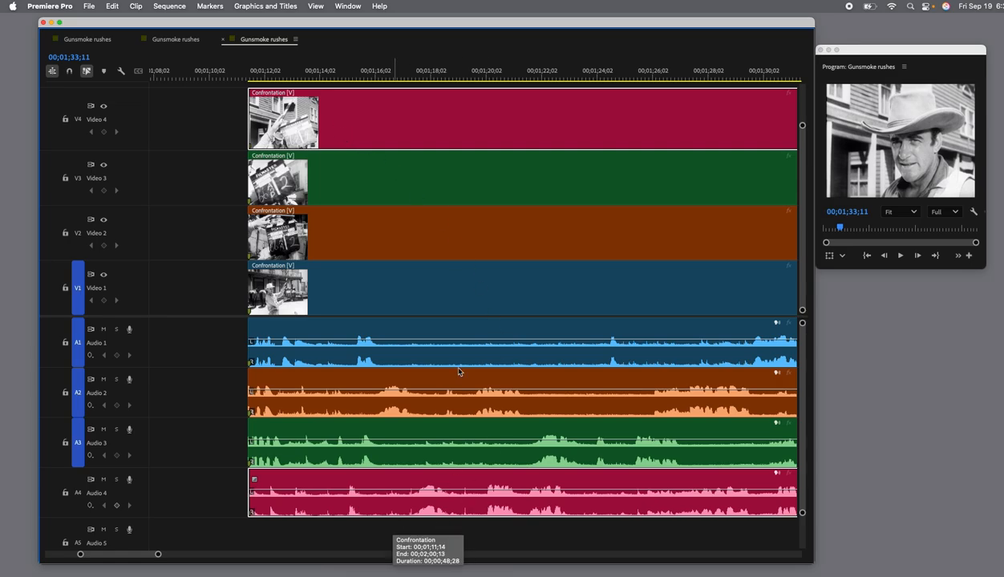
{"action": "left_click", "coordinate": [323, 184]}
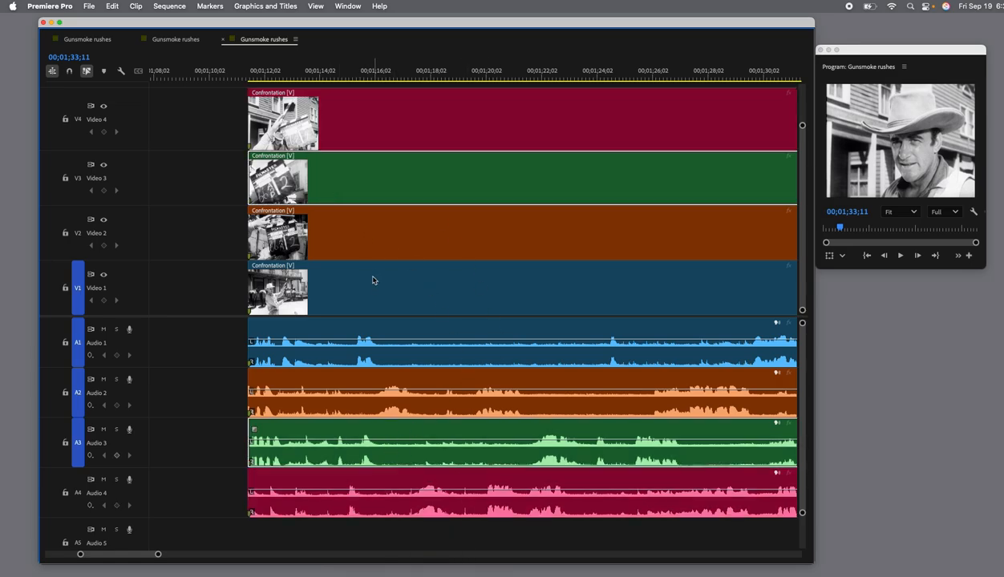
{"action": "left_click", "coordinate": [353, 251]}
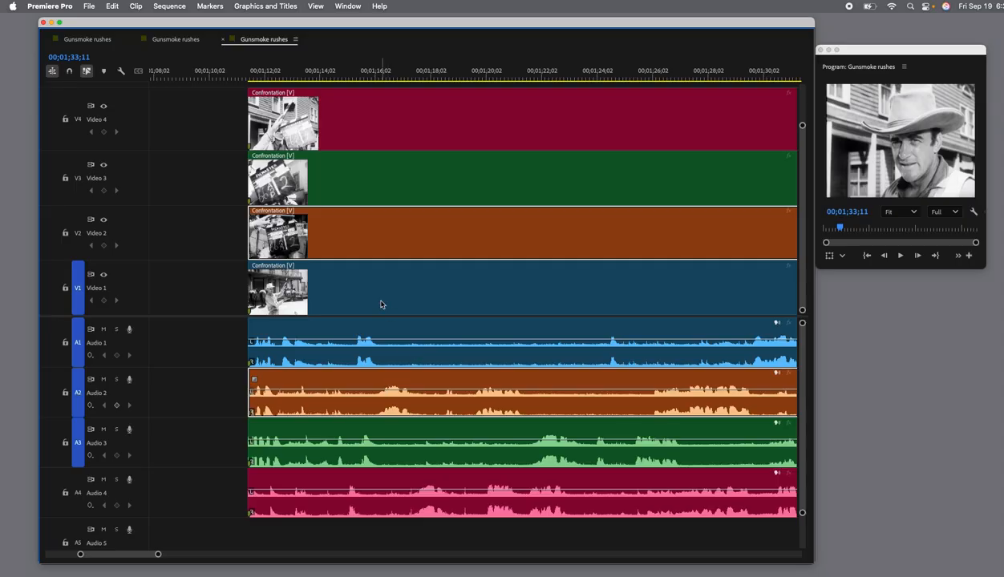
{"action": "left_click", "coordinate": [379, 305]}
{"action": "key", "text": "ctrl+Down"}
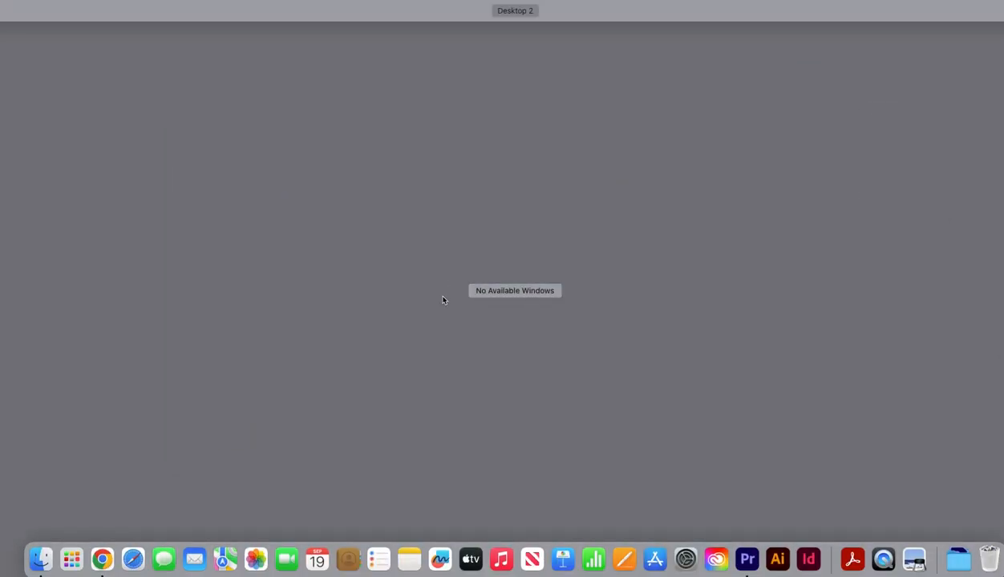
{"action": "key", "text": "ctrl+Down"}
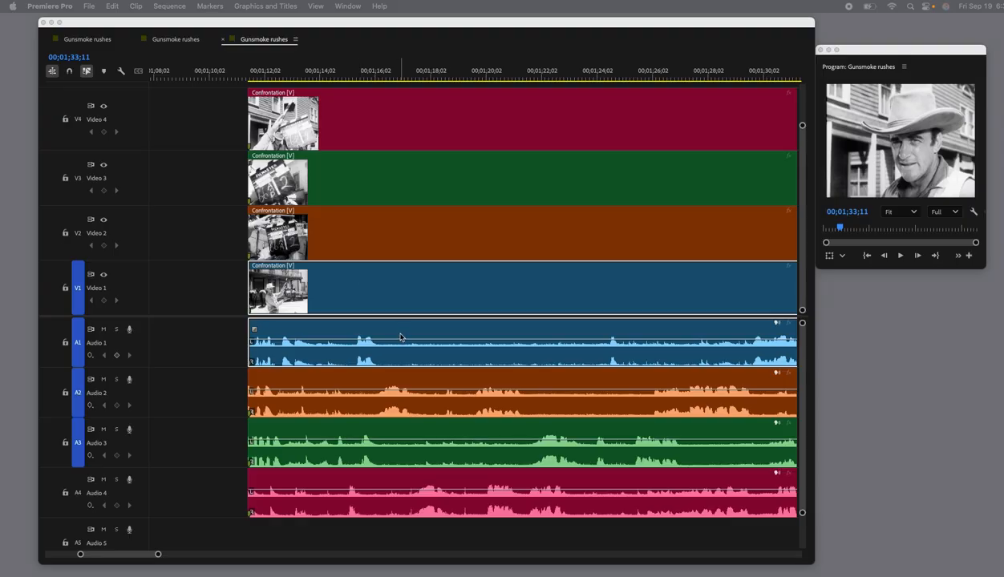
Play the stacked takes from 00;01;11;10 and replay the dialogue passage from 00;01;15;02.
{"action": "left_click", "coordinate": [246, 77]}
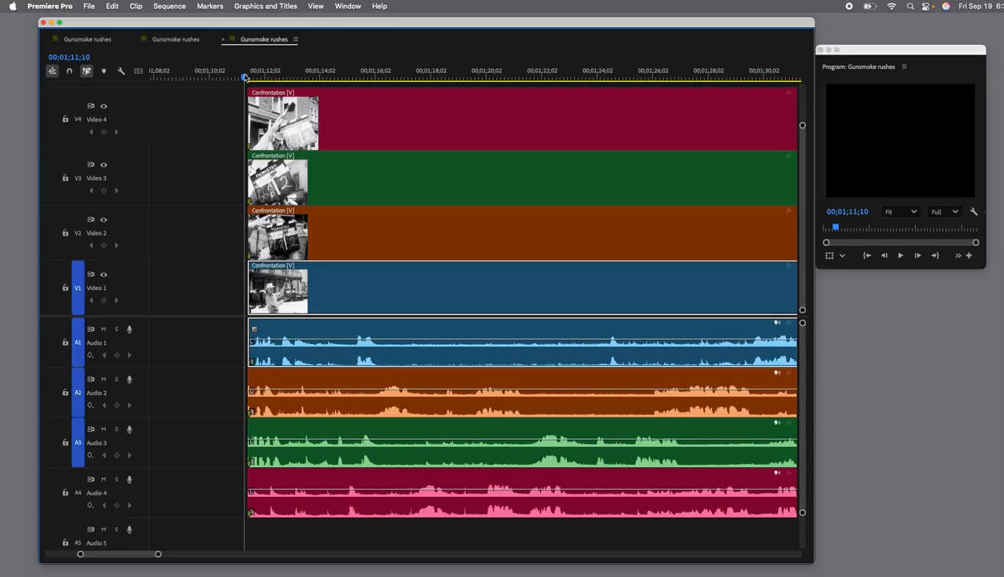
{"action": "key", "text": "space"}
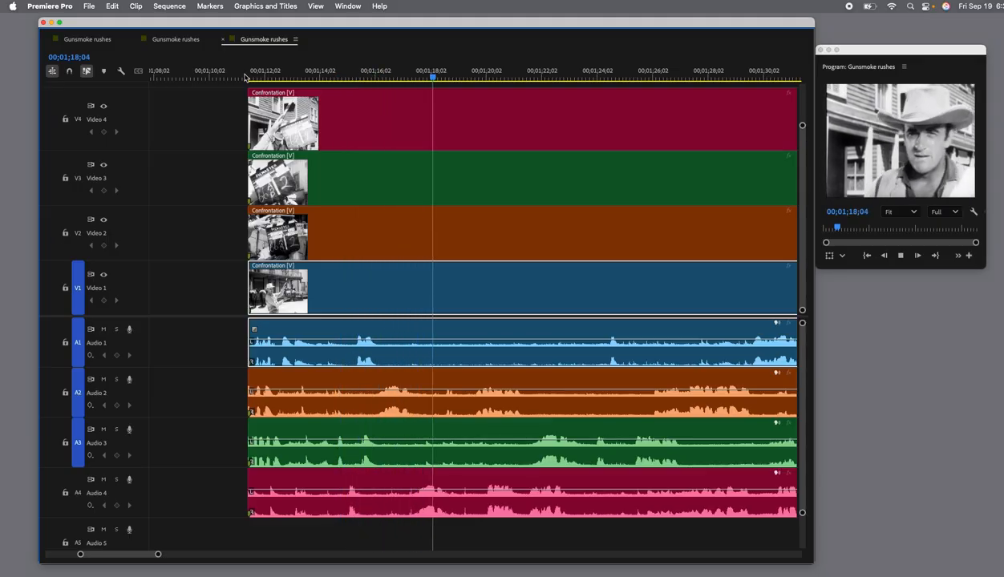
{"action": "key", "text": "space"}
{"action": "left_click_drag", "start_coordinate": [378, 24], "coordinate": [360, 27]}
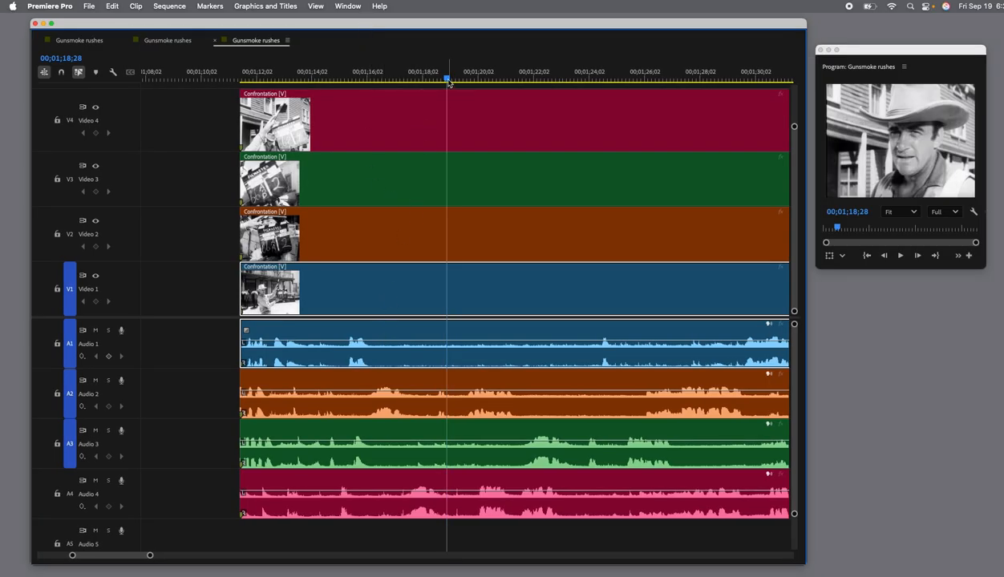
{"action": "left_click_drag", "start_coordinate": [447, 78], "coordinate": [341, 97]}
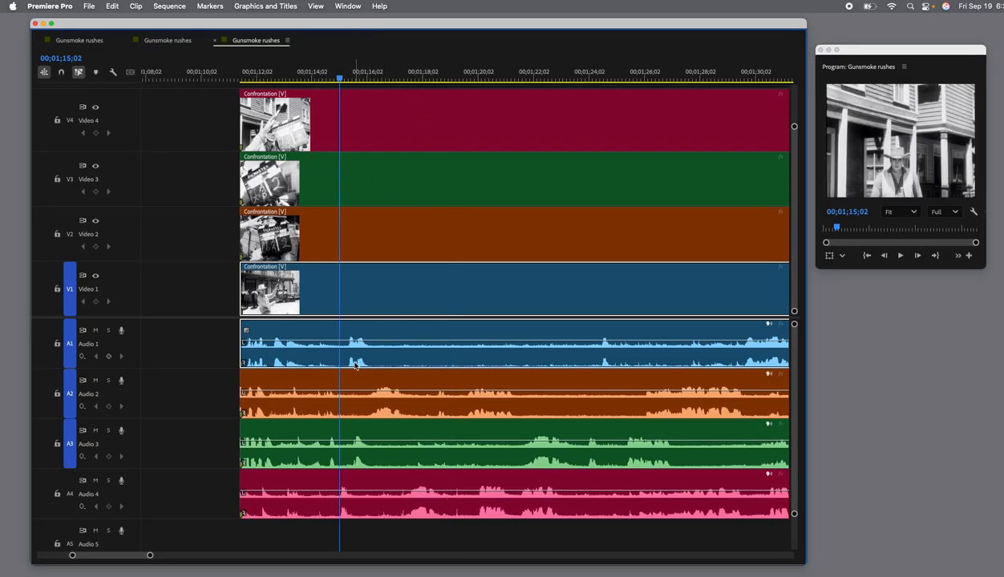
{"action": "key", "text": "space"}
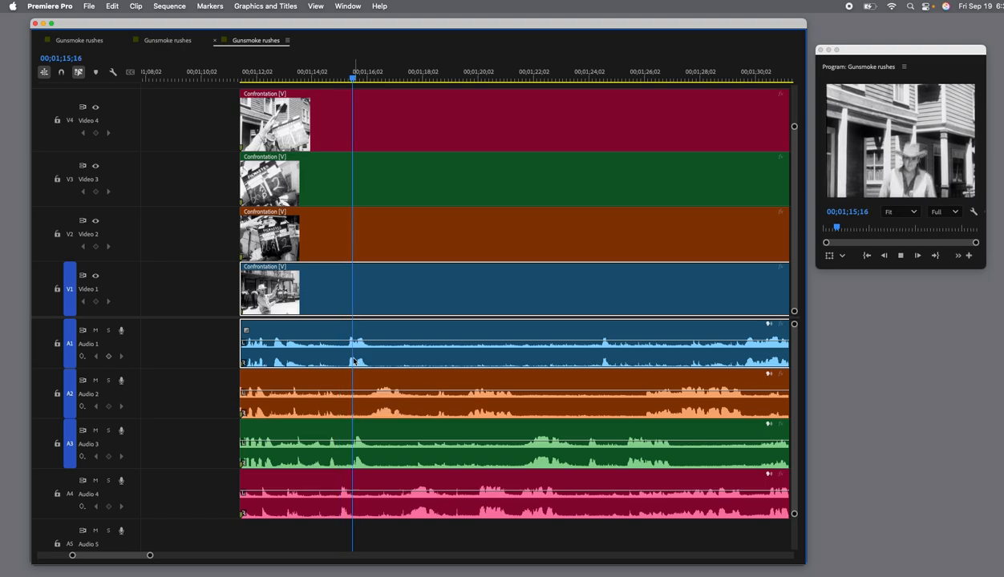
{"action": "key", "text": "space"}
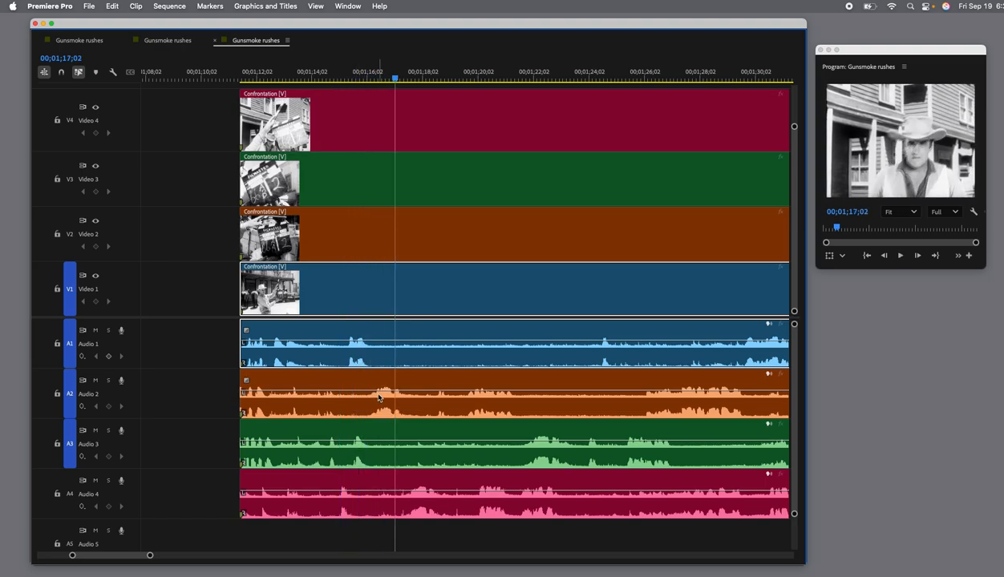
Add a clip marker at 00;01;16;04 to the orange Confrontation clip on Video 2 and its audio.
{"action": "left_click", "coordinate": [380, 397]}
{"action": "left_click_drag", "start_coordinate": [397, 82], "coordinate": [373, 87]}
{"action": "key", "text": "Left"}
{"action": "key", "text": "Left"}
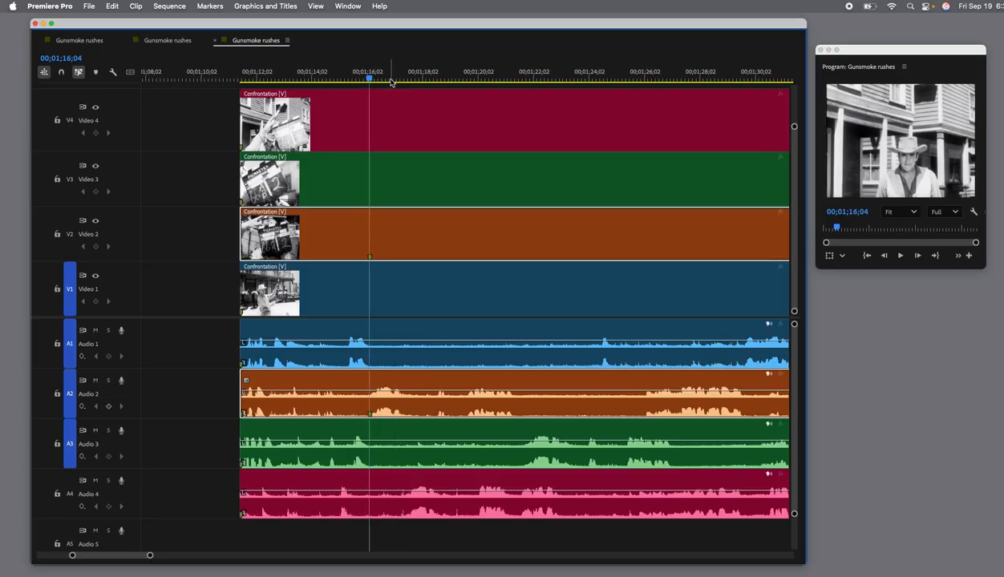
Add a clip marker at 00;01;17;16 to the Confrontation clip on Video 4 and its linked audio.
{"action": "key", "text": "space"}
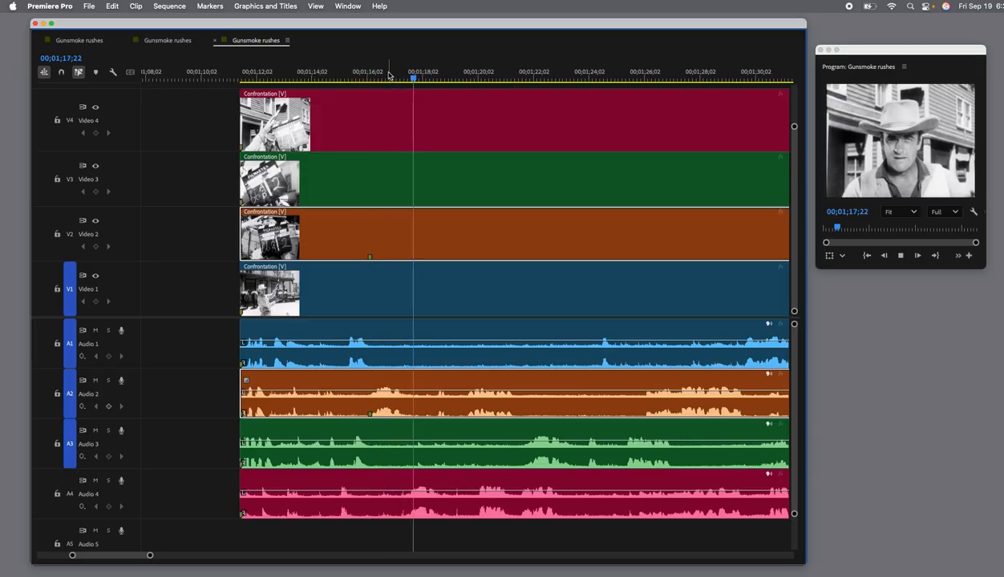
{"action": "key", "text": "space"}
{"action": "left_click_drag", "start_coordinate": [425, 79], "coordinate": [407, 83]}
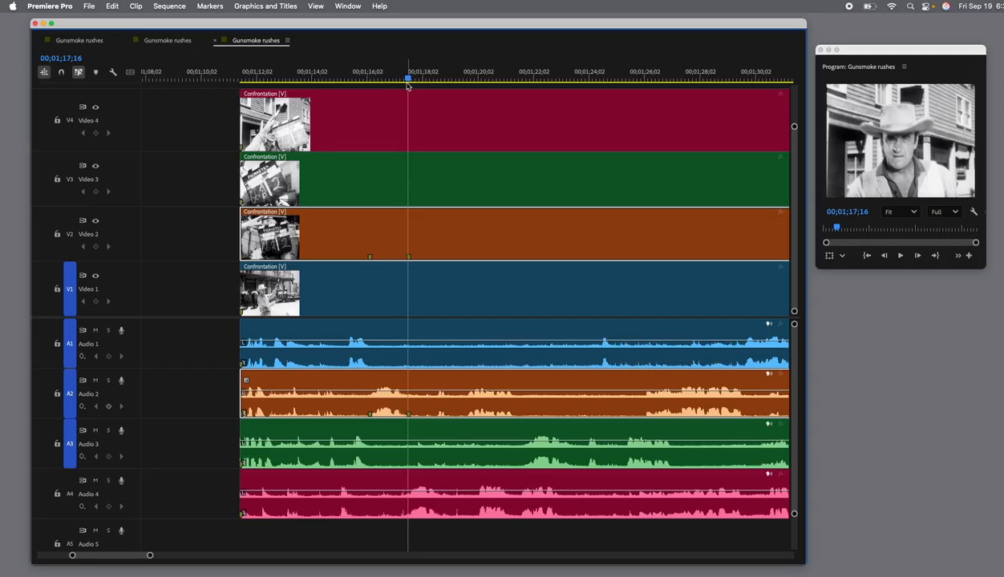
{"action": "left_click", "coordinate": [425, 115]}
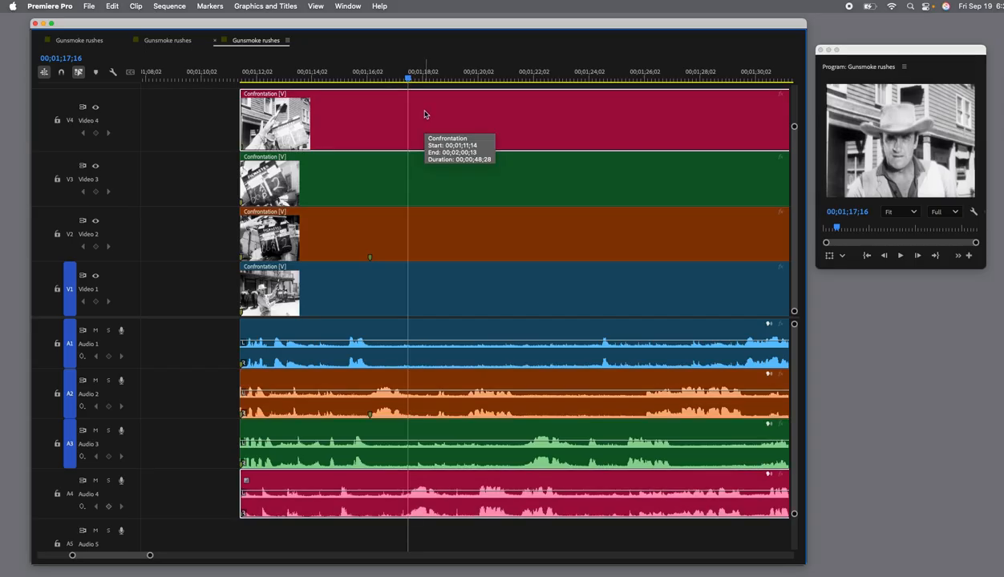
{"action": "key", "text": "m"}
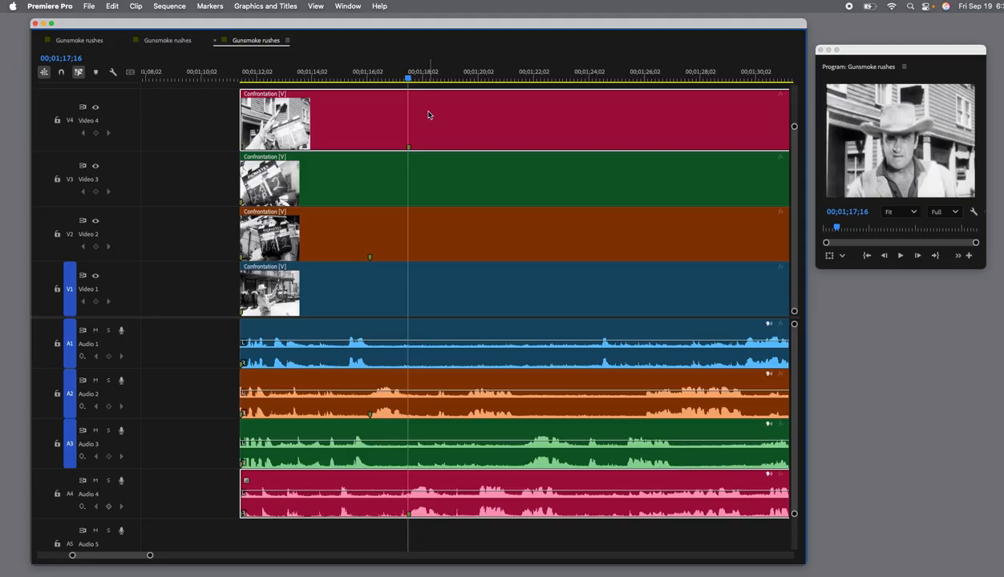
Play on to the dialogue on Audio 3 and add a clip marker at 00;01;21;25 to the Video 3 Confrontation clip.
{"action": "key", "text": "space"}
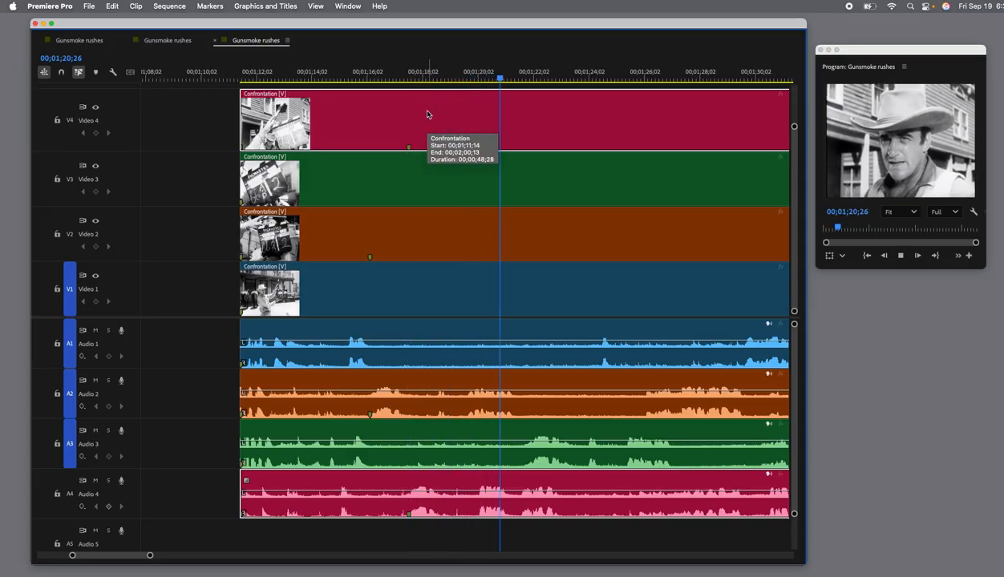
{"action": "key", "text": "space"}
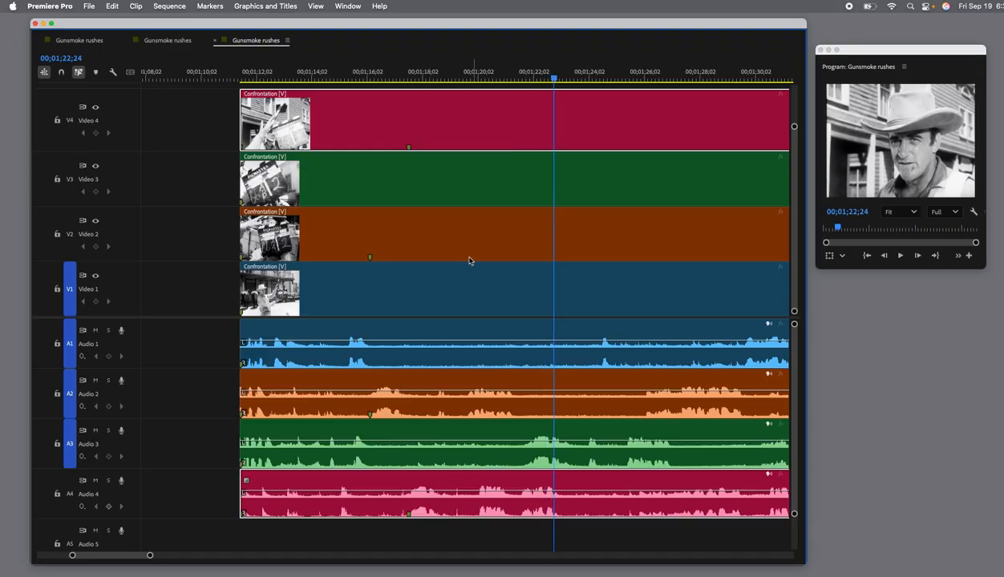
{"action": "left_click", "coordinate": [575, 146]}
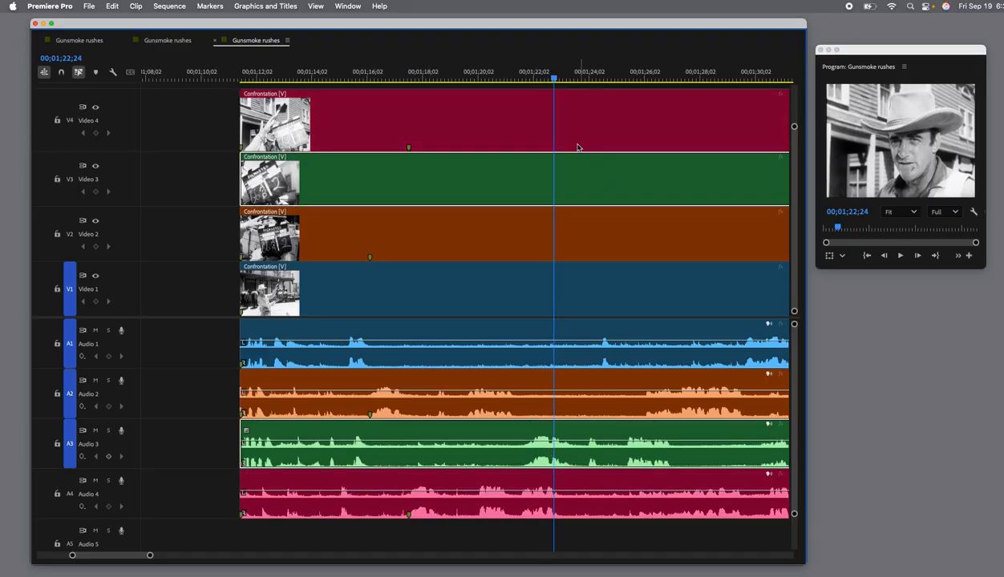
{"action": "left_click_drag", "start_coordinate": [554, 84], "coordinate": [527, 80]}
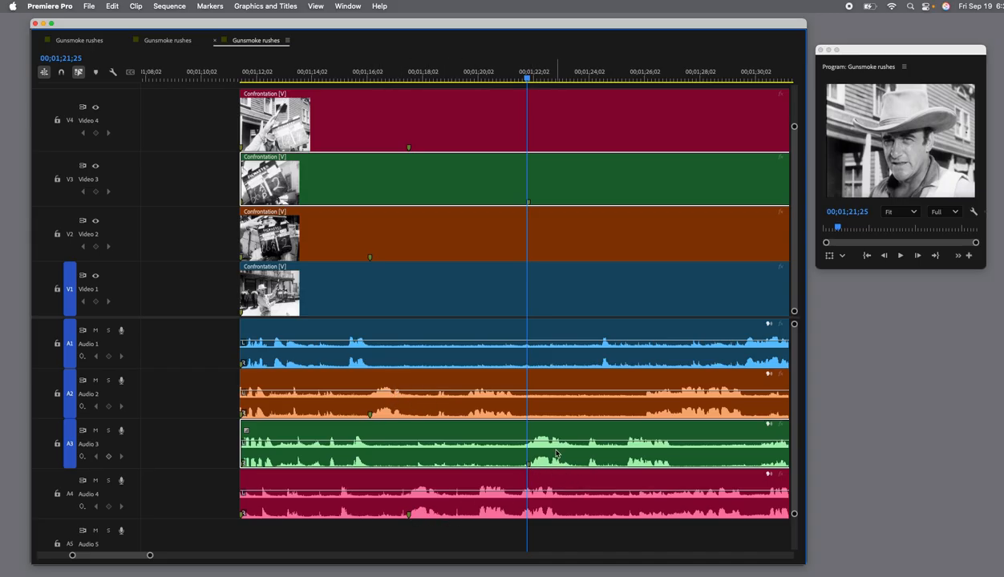
Play on to the dialogue on Audio 1 and add a clip marker at 00;01;29;21 to the Video 1 Confrontation clip.
{"action": "key", "text": "space"}
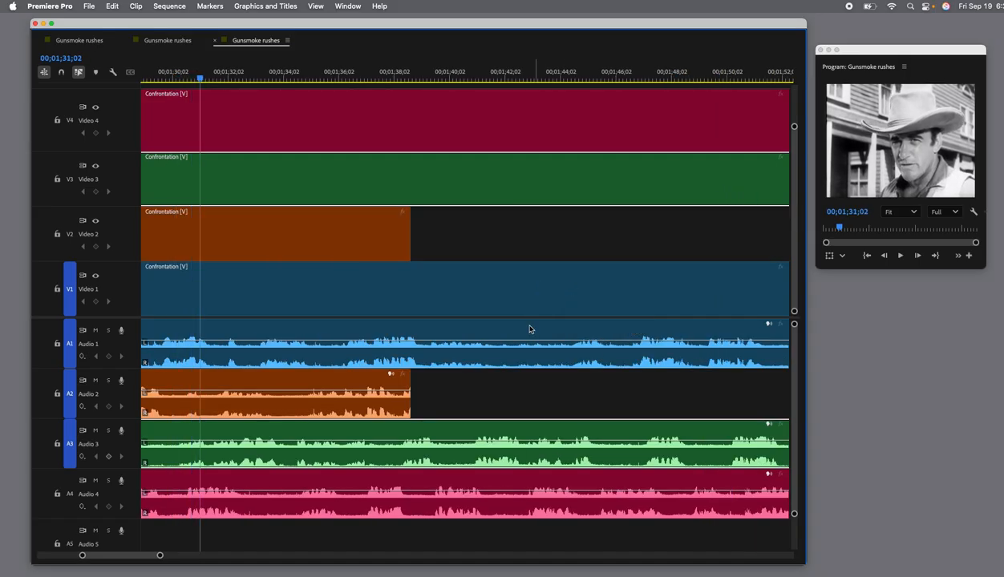
{"action": "scroll", "coordinate": [193, 337], "scroll_direction": "up", "scroll_amount": 3}
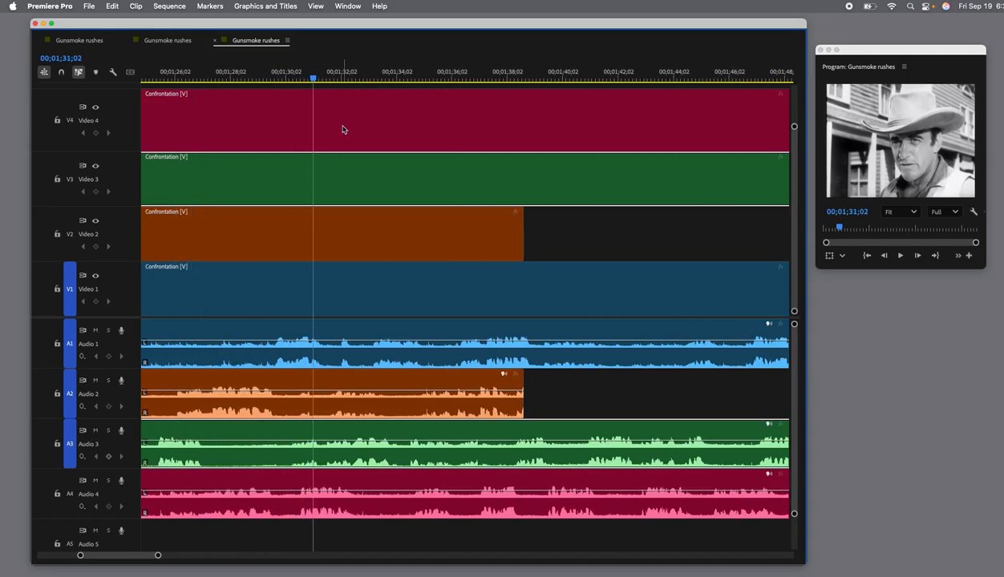
{"action": "left_click_drag", "start_coordinate": [314, 81], "coordinate": [276, 88]}
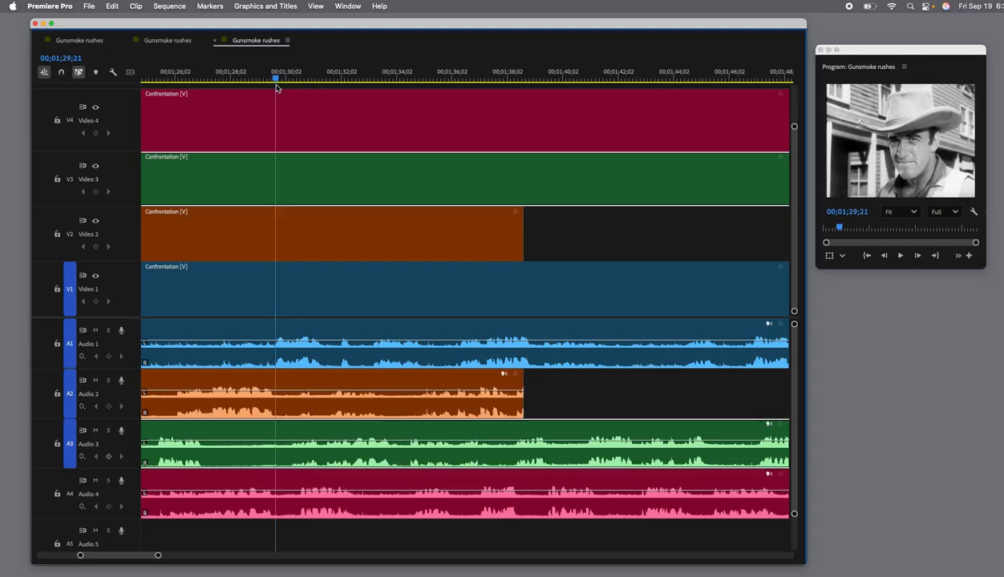
{"action": "left_click", "coordinate": [293, 299]}
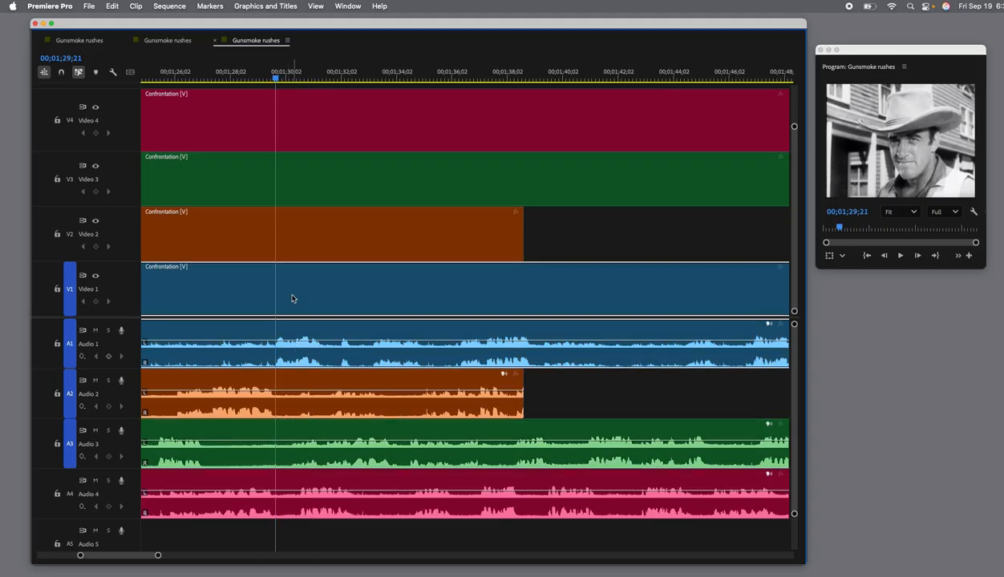
{"action": "scroll", "coordinate": [313, 310], "scroll_direction": "left", "scroll_amount": 10}
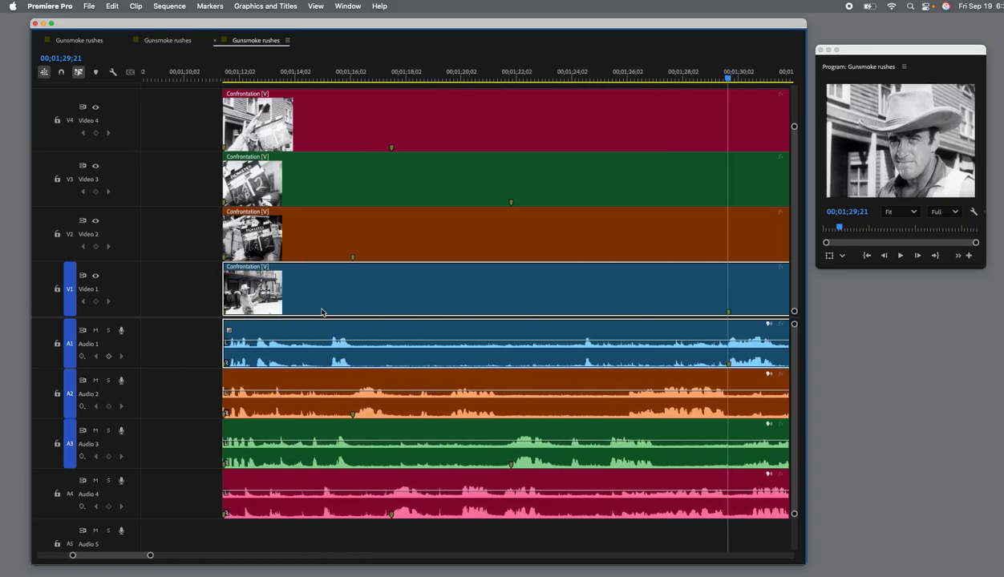
Move the Bad dude clip and its audio earlier on Video 1 to make room before the Confrontation takes.
{"action": "left_click_drag", "start_coordinate": [151, 556], "coordinate": [194, 560]}
{"action": "scroll", "coordinate": [201, 559], "scroll_direction": "down", "scroll_amount": 5}
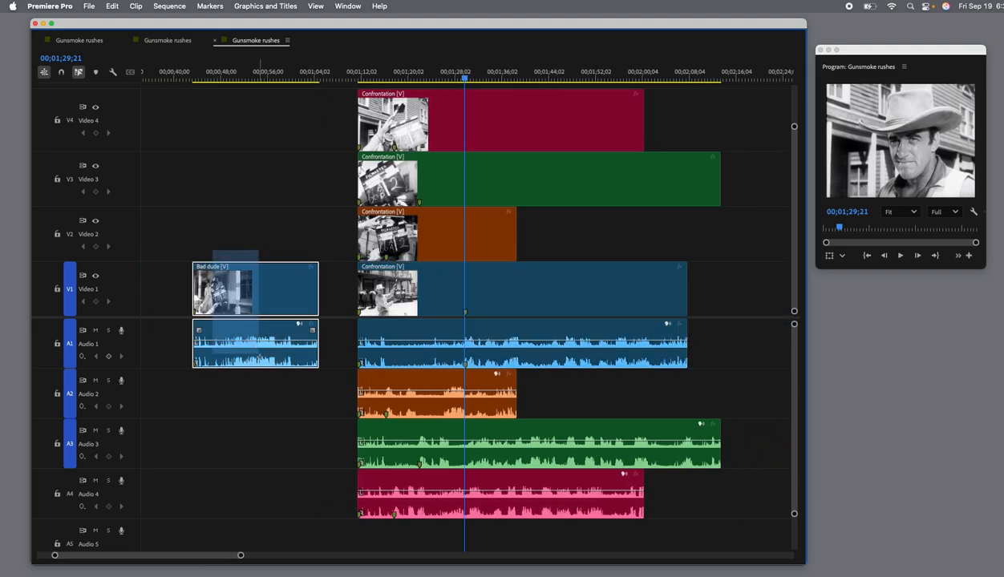
{"action": "left_click_drag", "start_coordinate": [291, 286], "coordinate": [180, 294]}
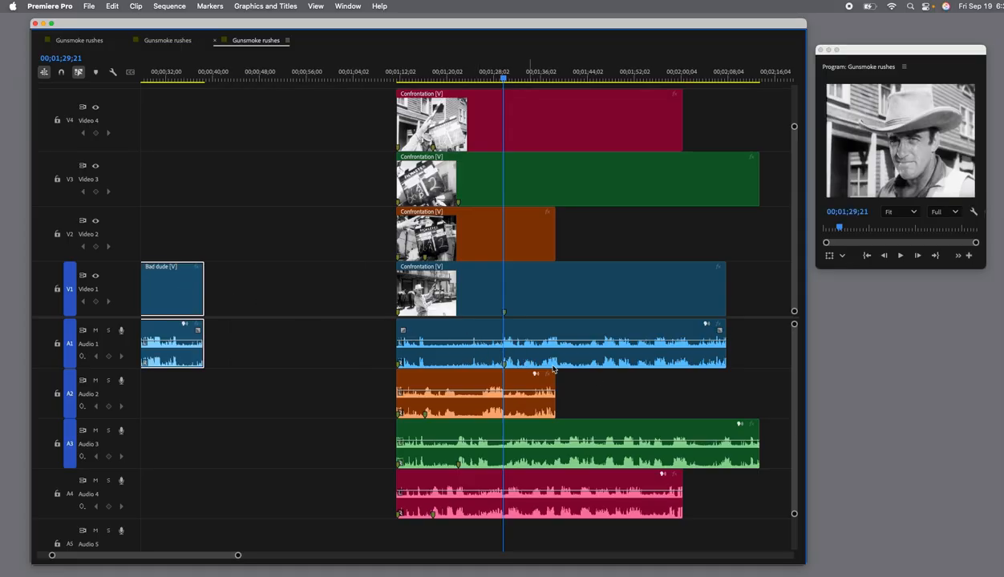
{"action": "left_click", "coordinate": [617, 392]}
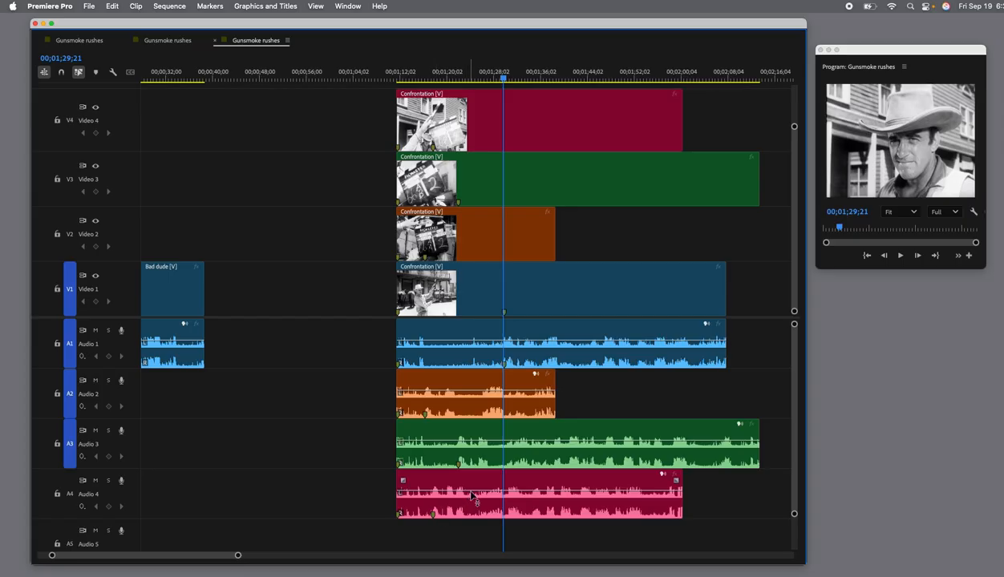
Slide the Confrontation clips on Video 4, Video 3 and Video 1 earlier so their markers align with the Video 2 marker near 00;01;16;07.
{"action": "left_click_drag", "start_coordinate": [526, 121], "coordinate": [513, 123]}
{"action": "left_click_drag", "start_coordinate": [504, 81], "coordinate": [426, 84]}
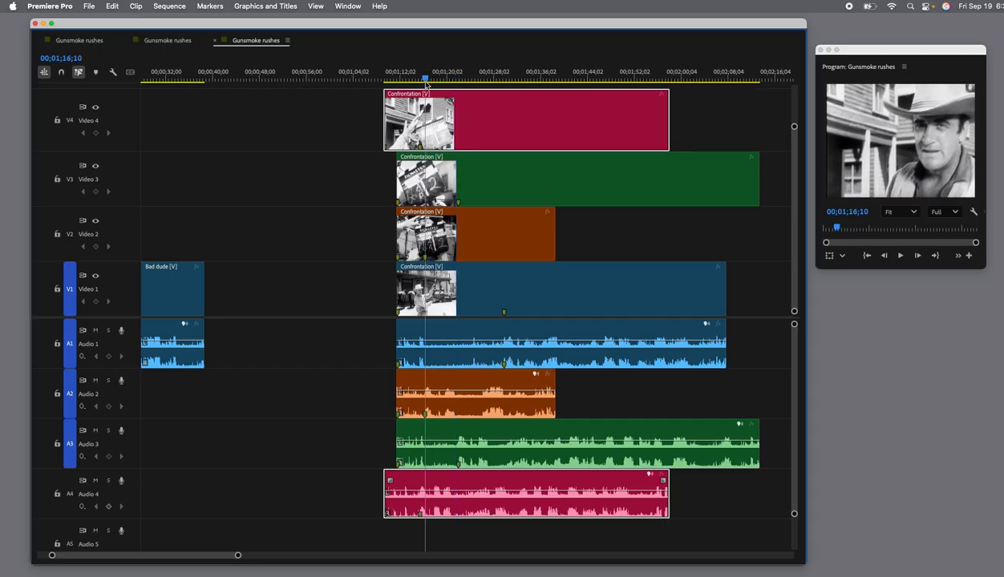
{"action": "left_click_drag", "start_coordinate": [427, 83], "coordinate": [425, 83]}
{"action": "left_click_drag", "start_coordinate": [508, 122], "coordinate": [513, 122]}
{"action": "left_click_drag", "start_coordinate": [510, 197], "coordinate": [473, 197]}
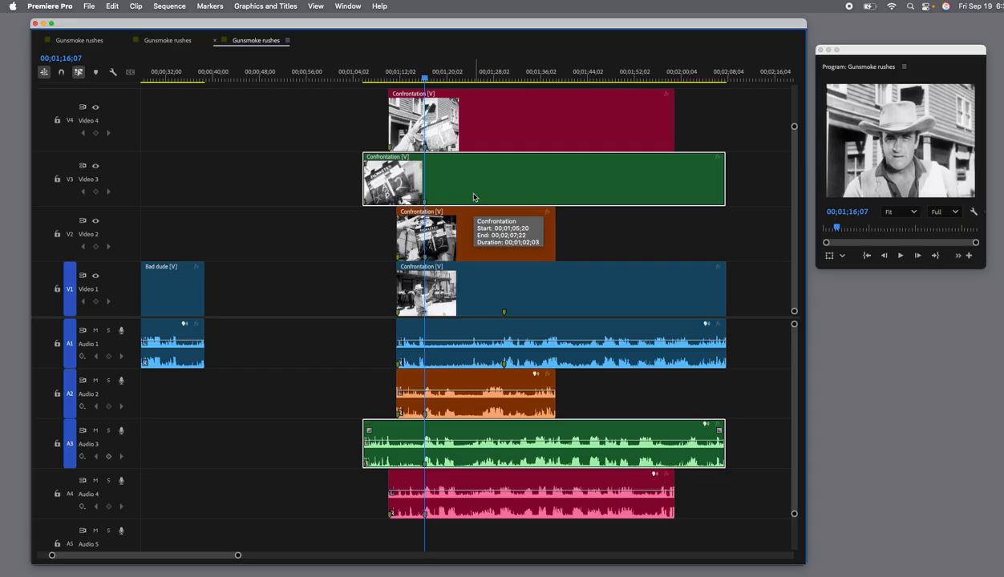
{"action": "left_click_drag", "start_coordinate": [491, 300], "coordinate": [464, 297]}
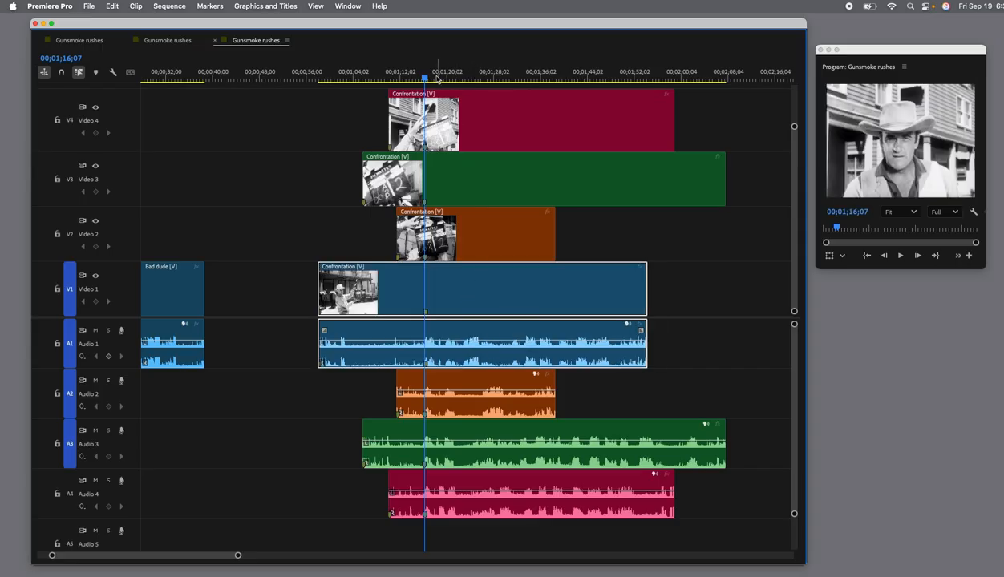
Play the aligned takes from 00;00;57;26 and replay the dialogue around the markers to check the sync.
{"action": "left_click_drag", "start_coordinate": [437, 78], "coordinate": [320, 84]}
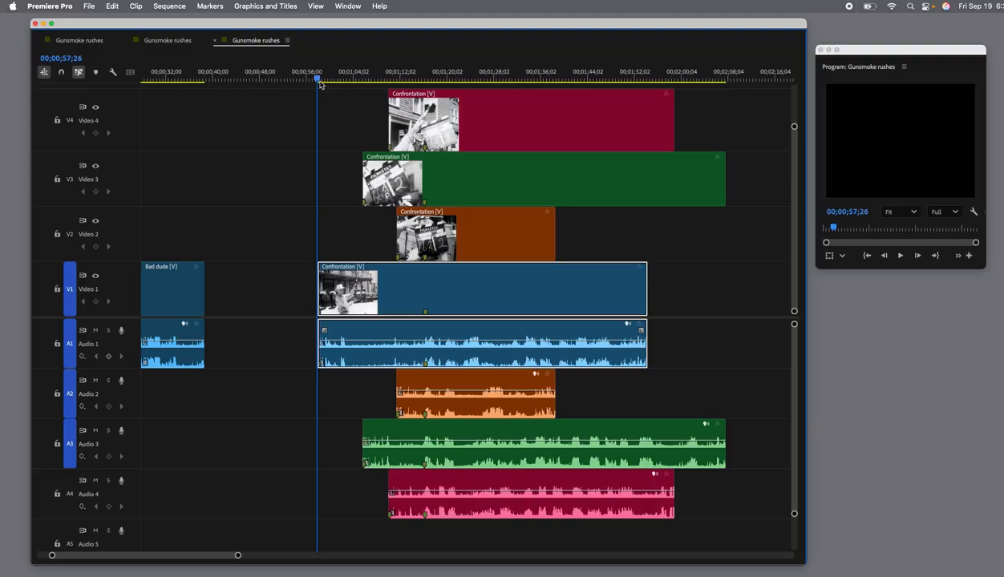
{"action": "key", "text": "space"}
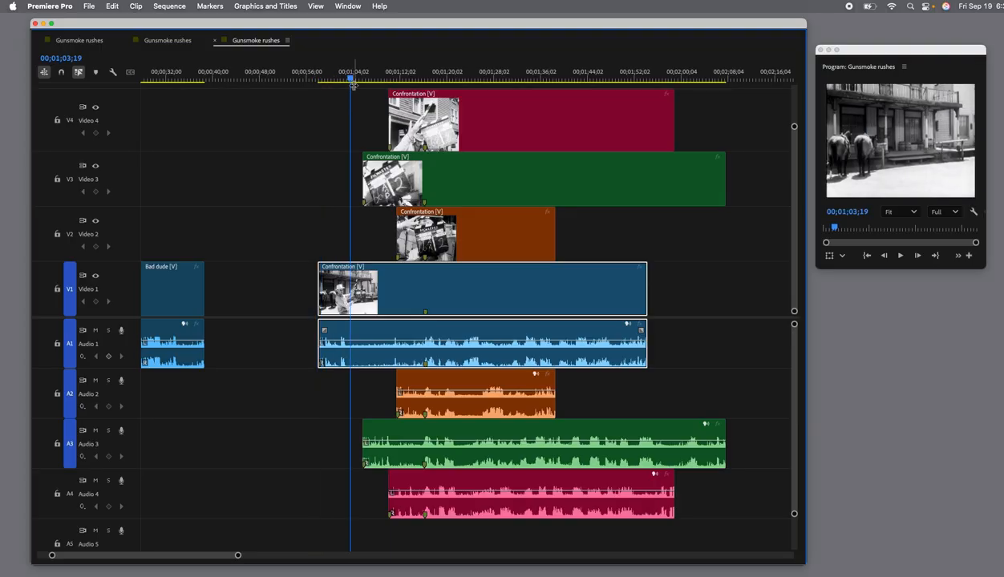
{"action": "scroll", "coordinate": [351, 87], "scroll_direction": "up", "scroll_amount": 2}
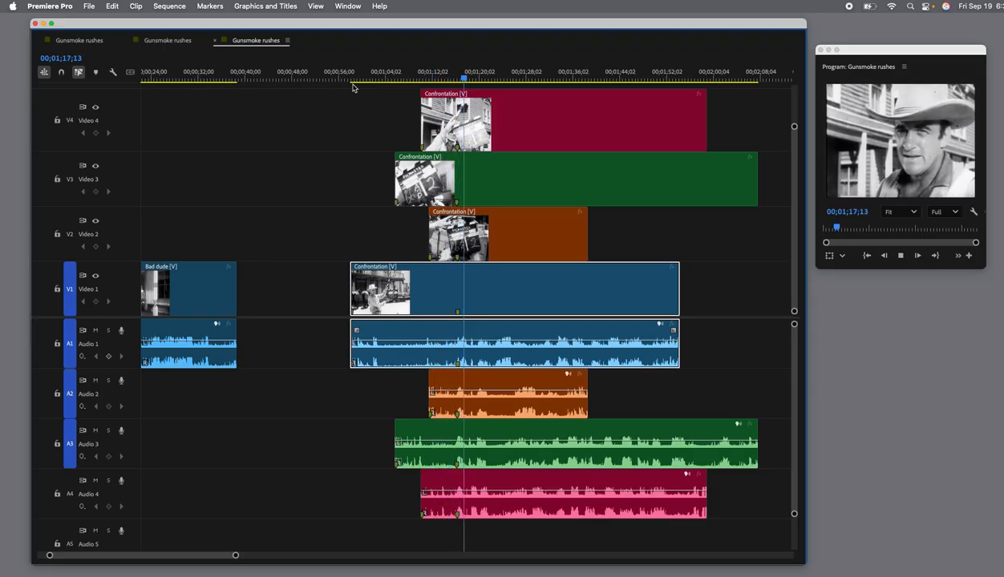
{"action": "key", "text": "space"}
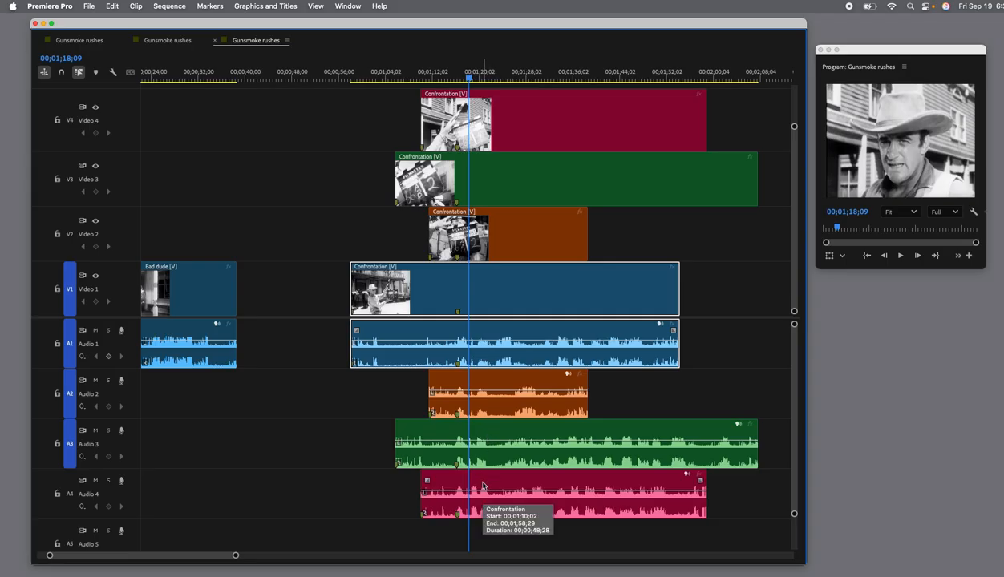
{"action": "left_click_drag", "start_coordinate": [470, 80], "coordinate": [437, 80]}
{"action": "key", "text": "space"}
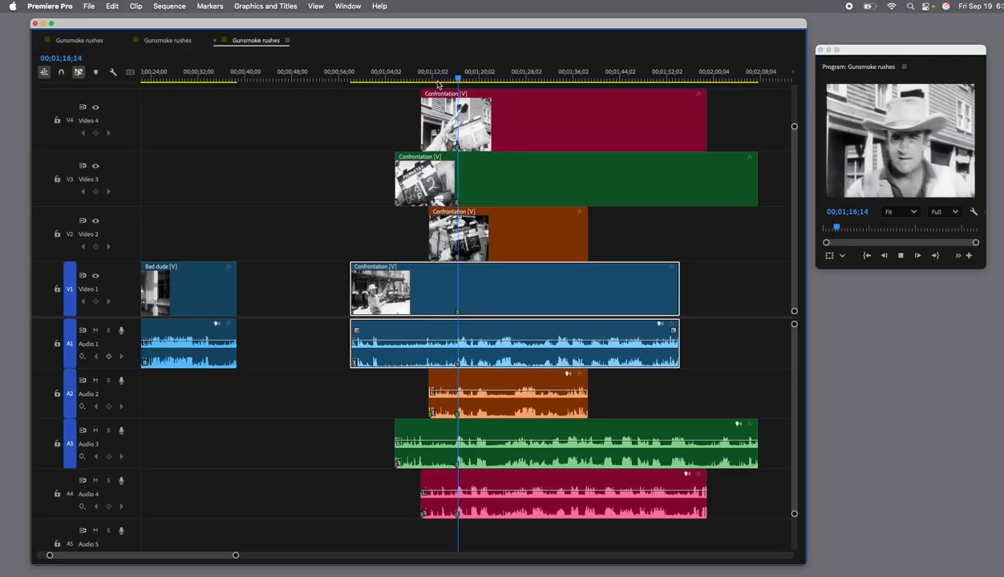
{"action": "key", "text": "space"}
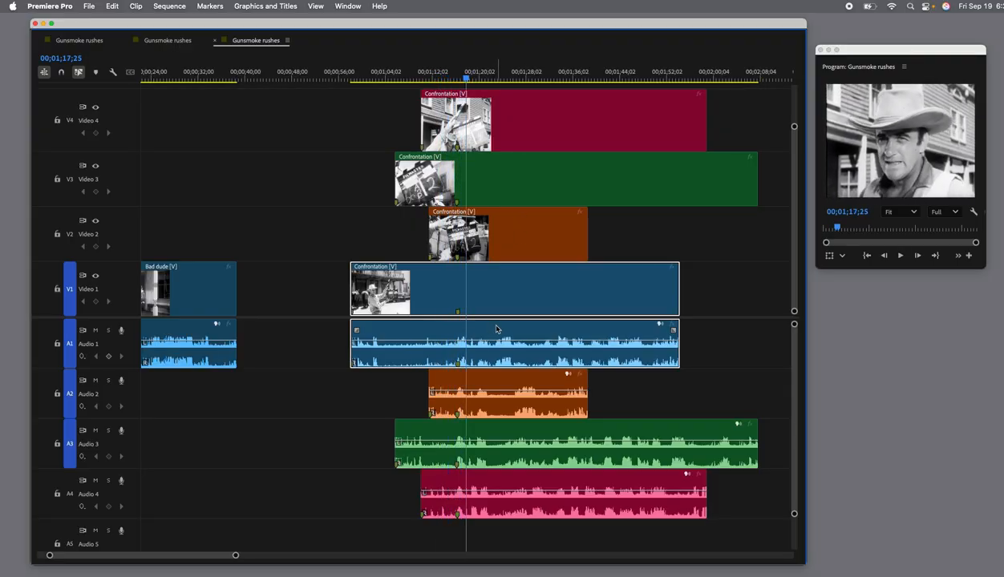
Nudge the Confrontation clip on Video 1 slightly earlier to tighten its sync and play the takes from the markers.
{"action": "left_click_drag", "start_coordinate": [487, 329], "coordinate": [494, 334]}
{"action": "left_click_drag", "start_coordinate": [470, 80], "coordinate": [455, 83]}
{"action": "key", "text": "space"}
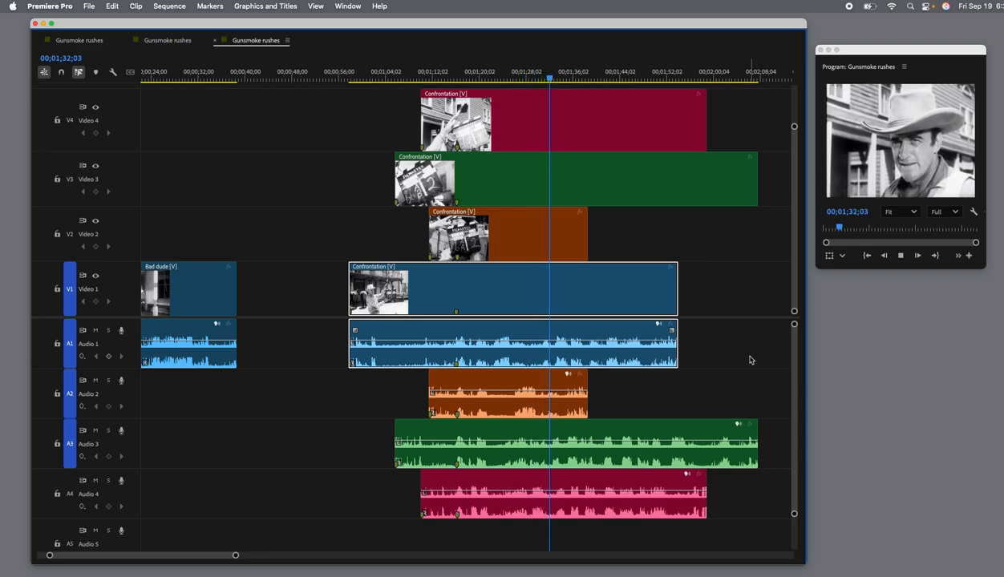
{"action": "key", "text": "space"}
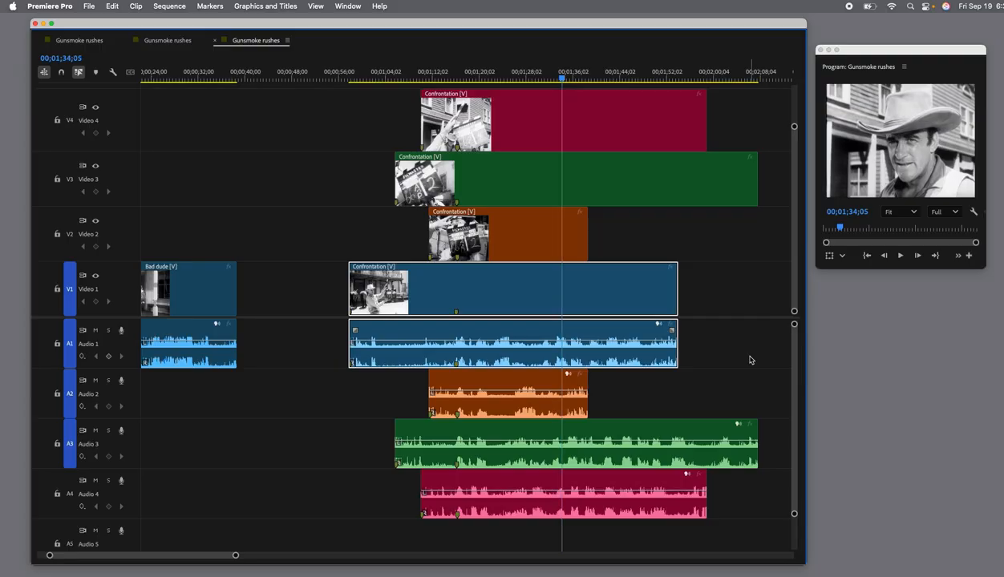
Scrub the aligned takes back to 00;01;08;22 and bring the Program Monitor fully into view over the timeline.
{"action": "left_click_drag", "start_coordinate": [857, 58], "coordinate": [850, 57]}
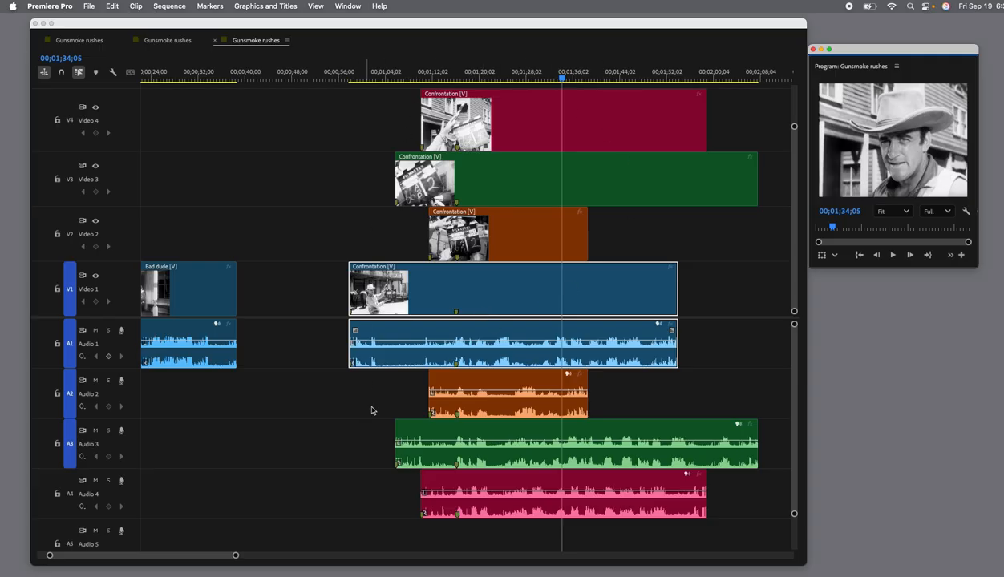
{"action": "scroll", "coordinate": [714, 348], "scroll_direction": "left", "scroll_amount": 1}
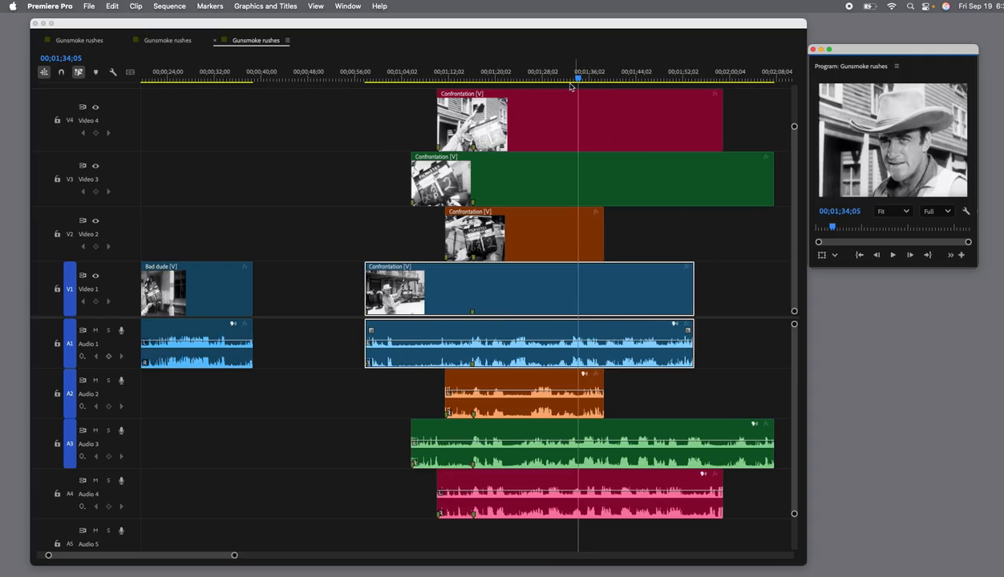
{"action": "left_click_drag", "start_coordinate": [585, 78], "coordinate": [497, 103]}
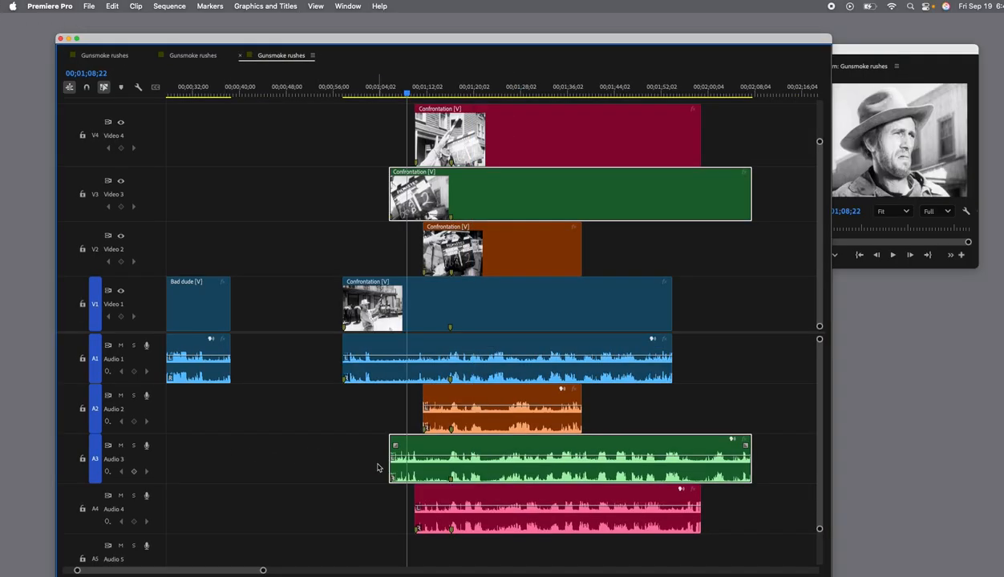
{"action": "scroll", "coordinate": [381, 469], "scroll_direction": "left", "scroll_amount": 1}
{"action": "scroll", "coordinate": [546, 481], "scroll_direction": "right", "scroll_amount": 2}
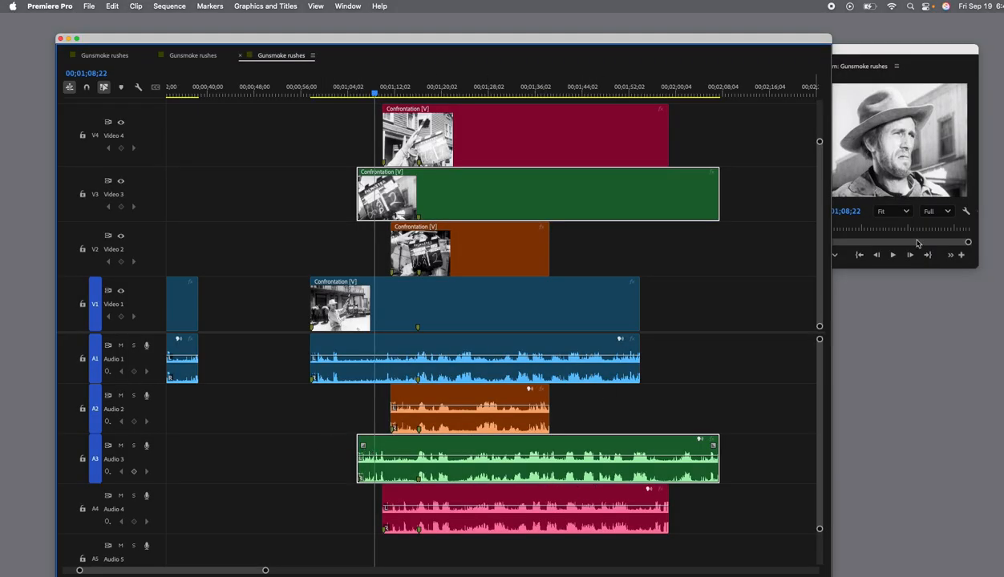
{"action": "left_click_drag", "start_coordinate": [880, 53], "coordinate": [868, 80]}
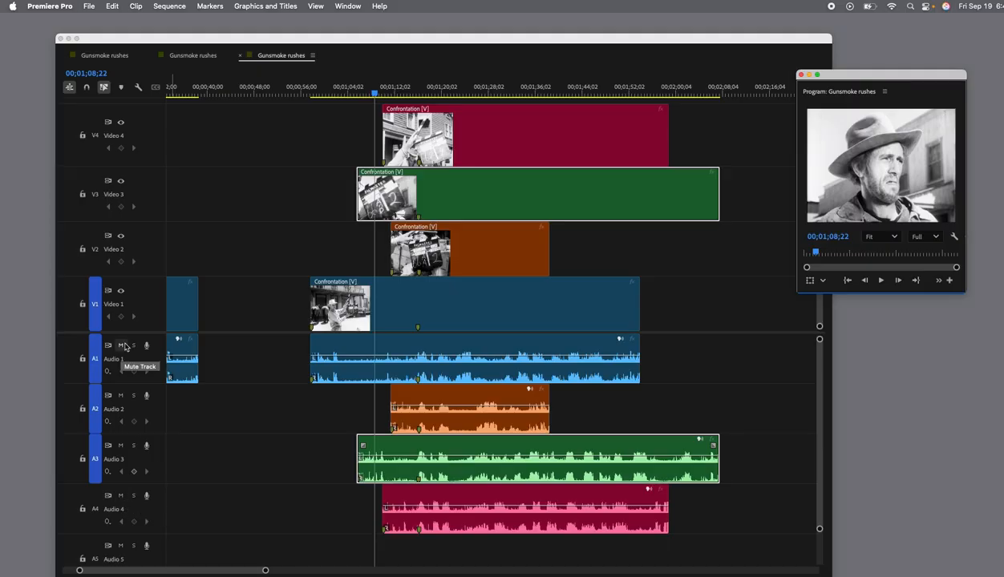
Solo Audio 4 and play the stacked takes from the start of the Video 3 Confrontation clip.
{"action": "left_click", "coordinate": [134, 498]}
{"action": "left_click", "coordinate": [134, 497]}
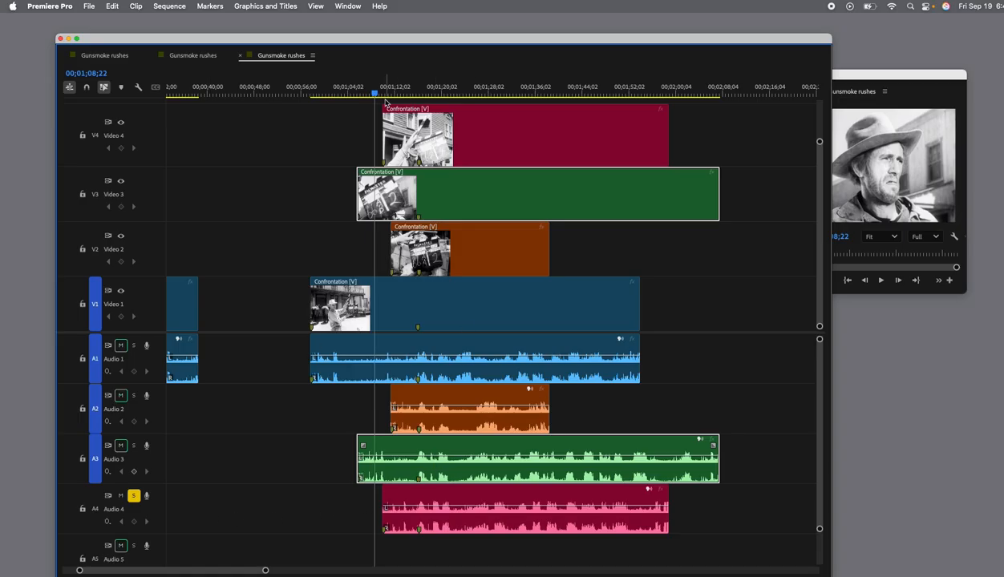
{"action": "left_click_drag", "start_coordinate": [376, 96], "coordinate": [357, 96]}
{"action": "key", "text": "space"}
Bring the Program Monitor fully into view and rename the red Confrontation clip on Video 4 as Marshall Confrontation.
{"action": "left_click_drag", "start_coordinate": [890, 76], "coordinate": [902, 74]}
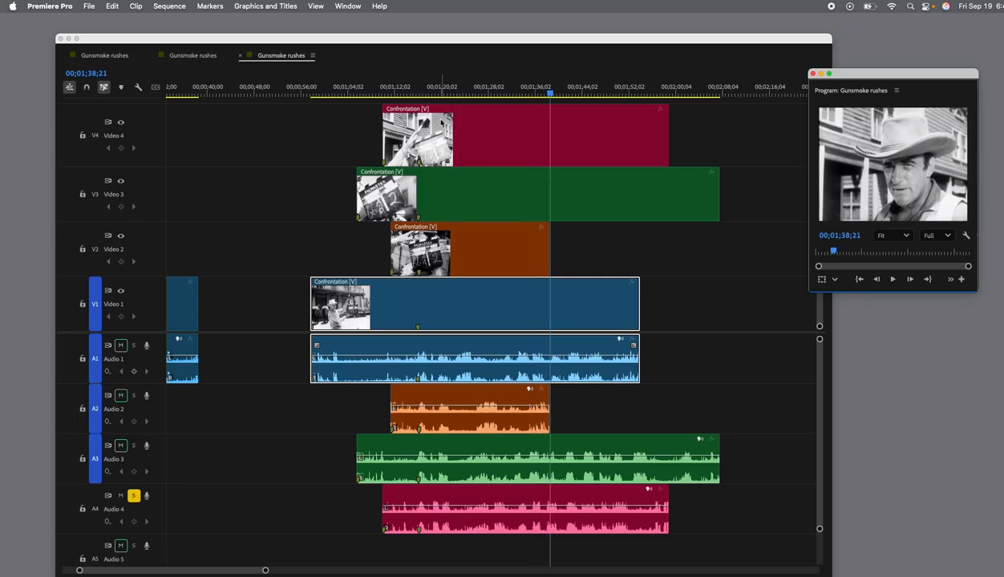
{"action": "left_click", "coordinate": [428, 114]}
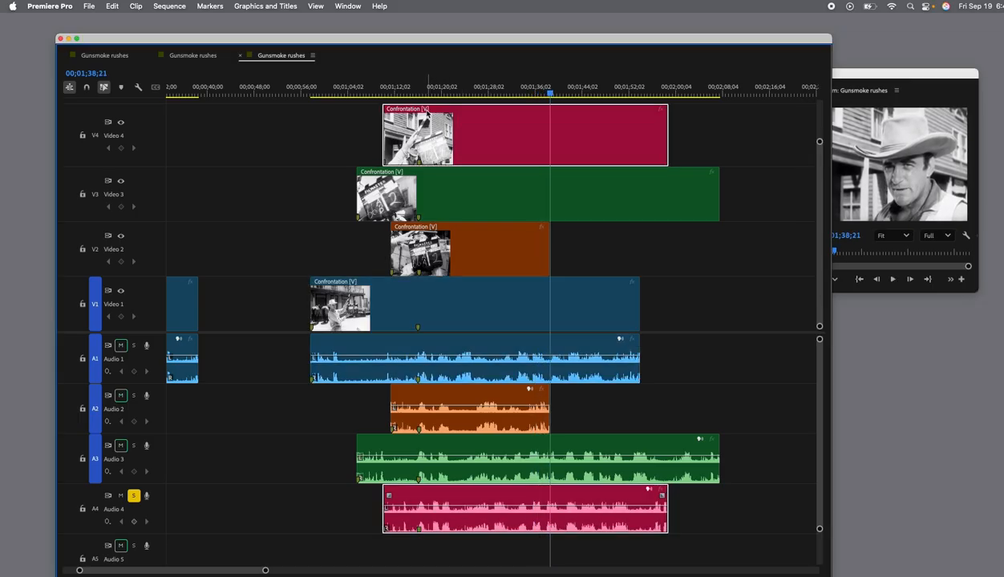
{"action": "right_click", "coordinate": [427, 115]}
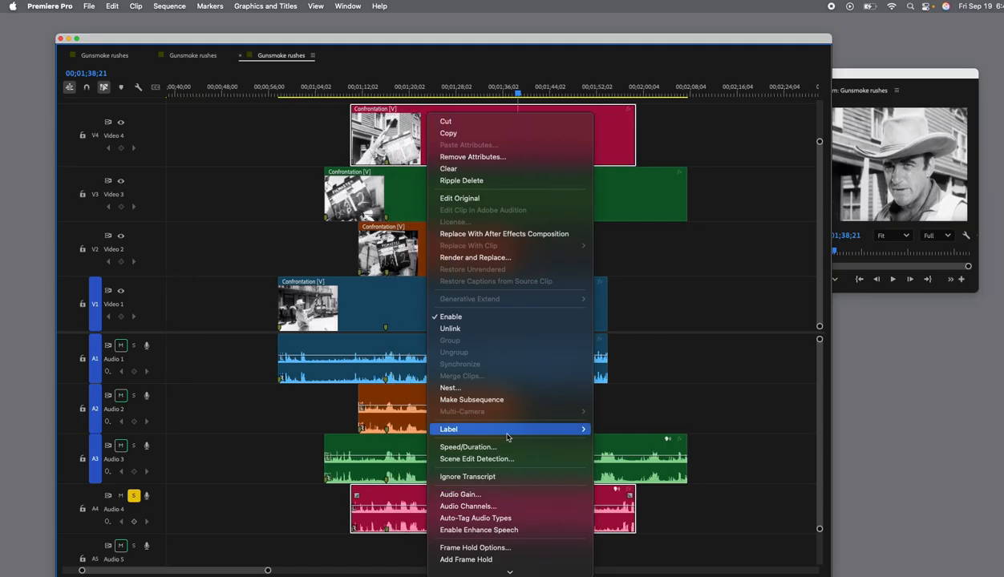
{"action": "mouse_move", "coordinate": [507, 438]}
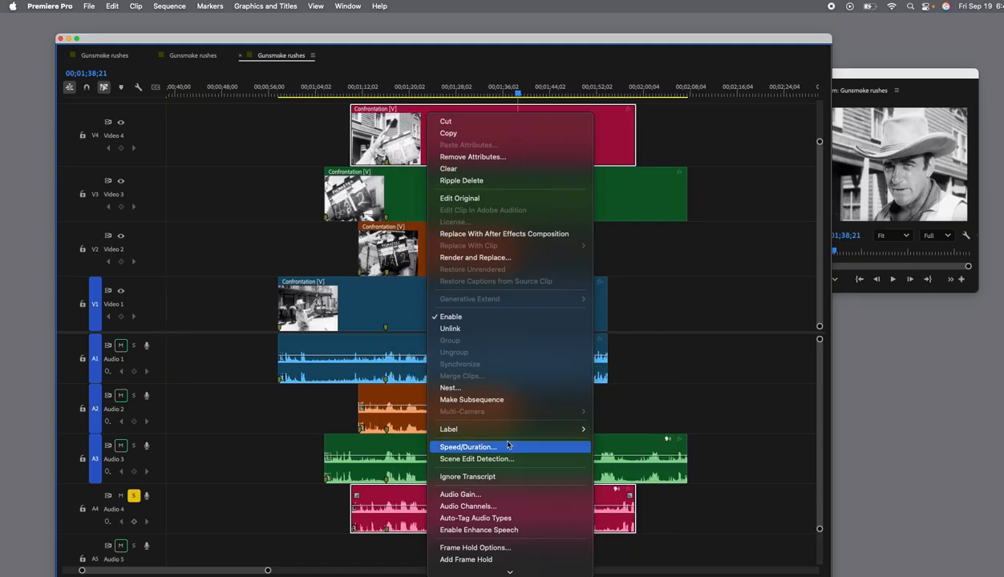
{"action": "mouse_move", "coordinate": [525, 569]}
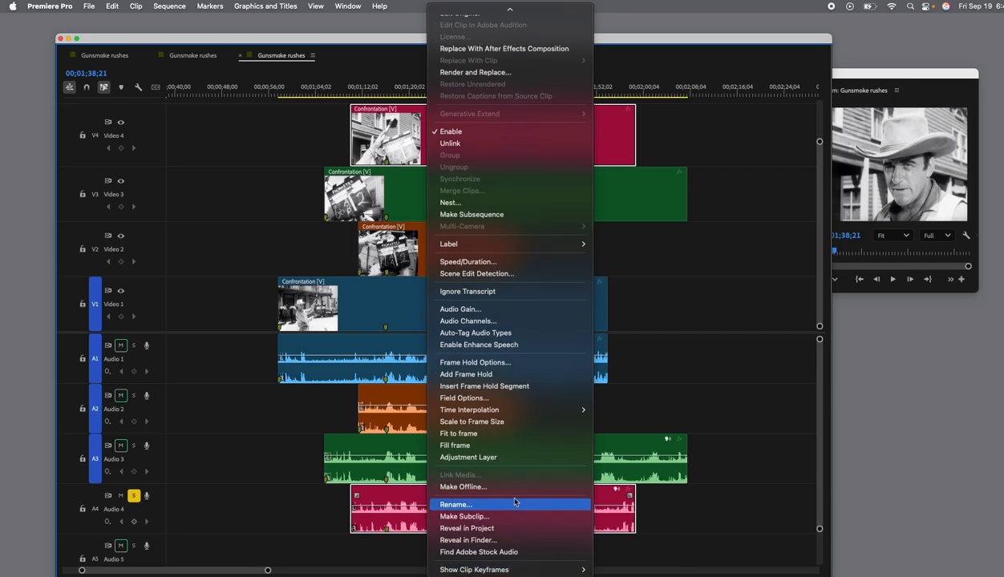
{"action": "left_click", "coordinate": [514, 504]}
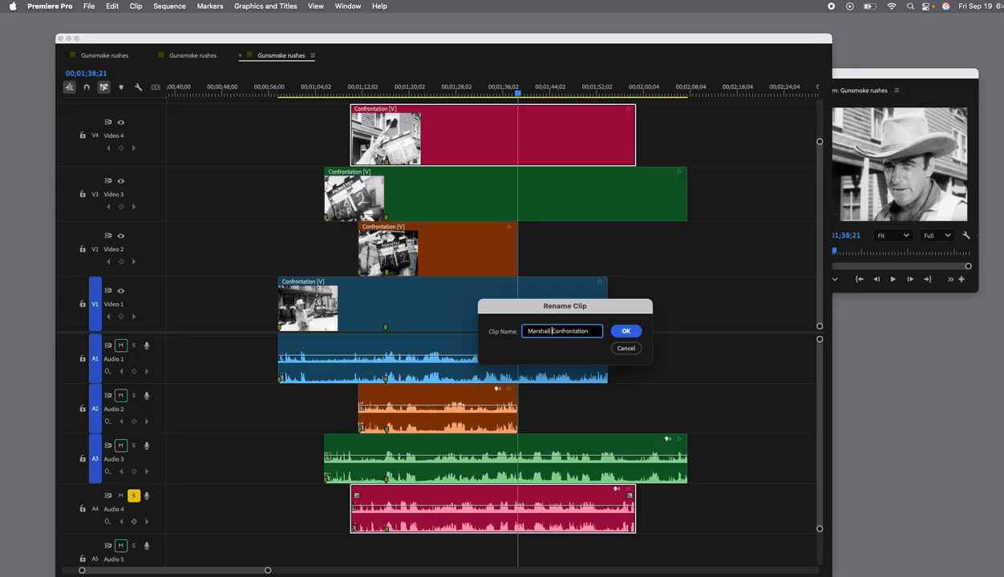
{"action": "left_click", "coordinate": [627, 332]}
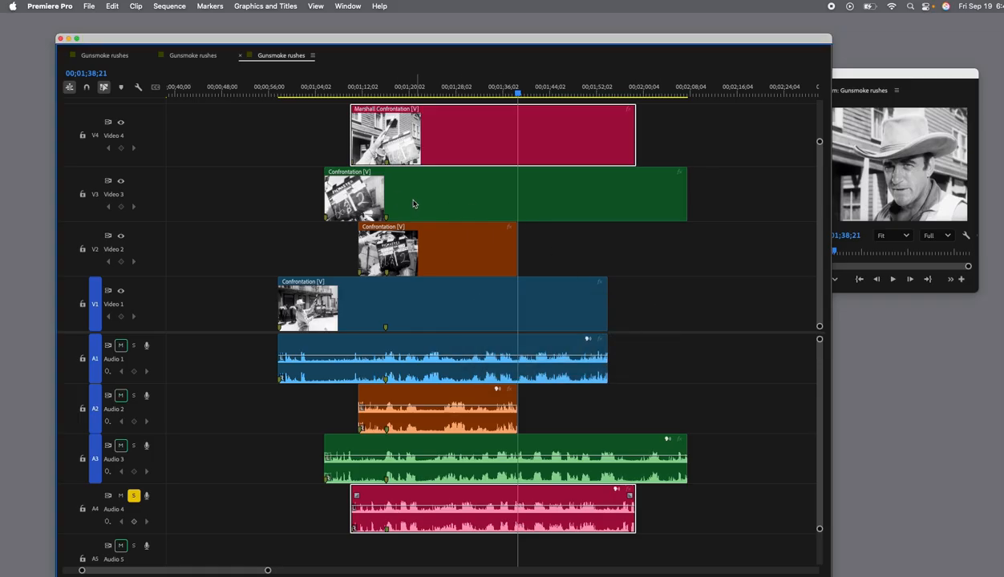
Hide Video 4, play the Video 3 take beneath it and scrub ahead to 00;01;42;14 to identify its subject.
{"action": "left_click", "coordinate": [120, 124]}
{"action": "left_click_drag", "start_coordinate": [516, 97], "coordinate": [324, 96]}
{"action": "scroll", "coordinate": [325, 120], "scroll_direction": "left", "scroll_amount": 3}
{"action": "key", "text": "space"}
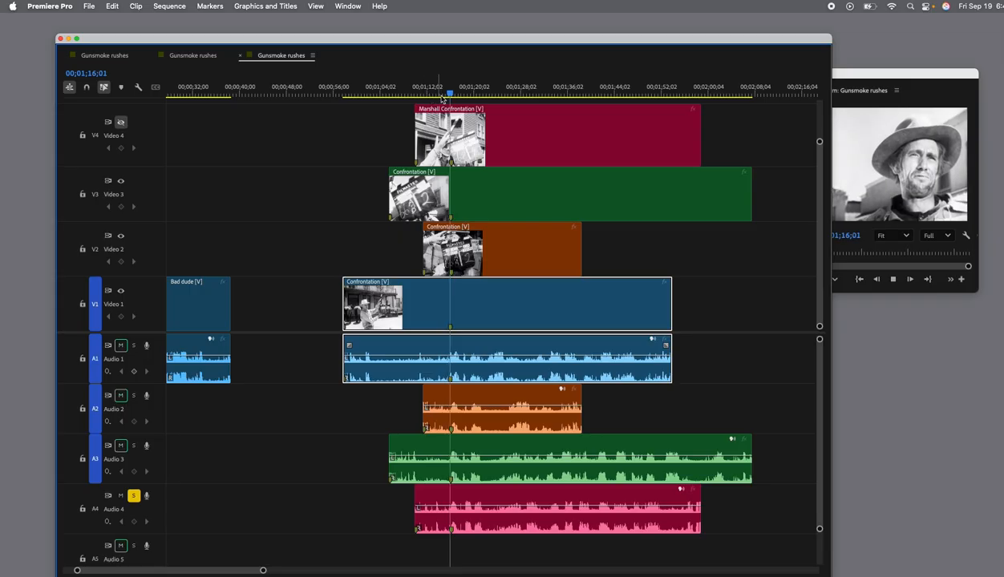
{"action": "left_click_drag", "start_coordinate": [447, 93], "coordinate": [604, 127]}
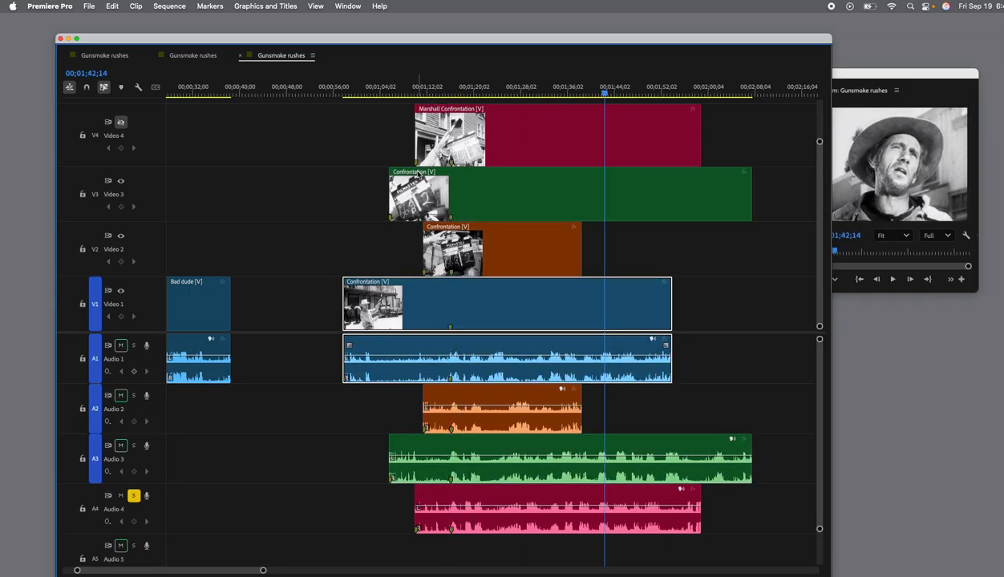
Rename the green Confrontation clip on Video 3 as Villain-Confrontation.
{"action": "right_click", "coordinate": [417, 174]}
{"action": "scroll", "coordinate": [433, 177], "scroll_direction": "down", "scroll_amount": 5}
{"action": "scroll", "coordinate": [469, 481], "scroll_direction": "down", "scroll_amount": 3}
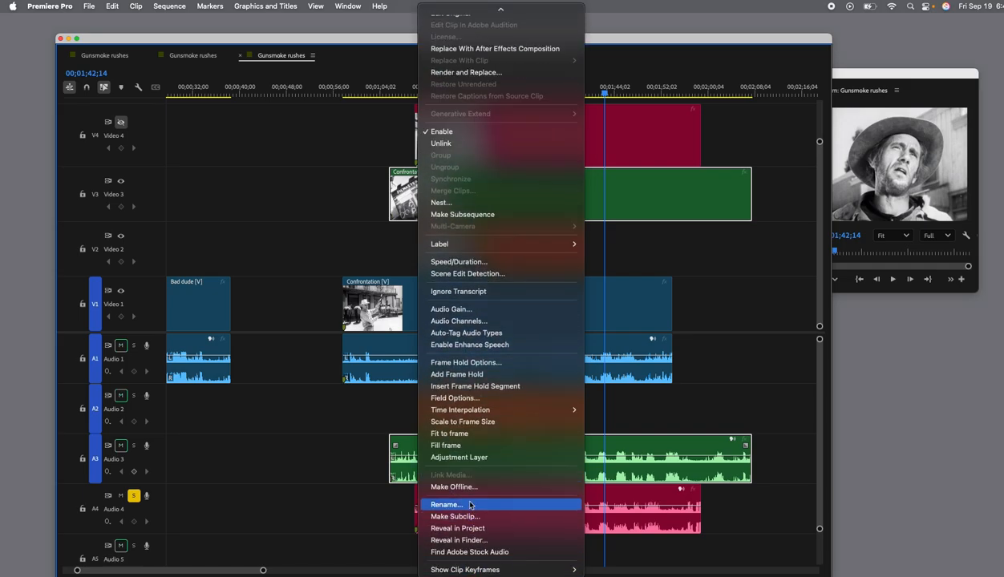
{"action": "left_click", "coordinate": [471, 505]}
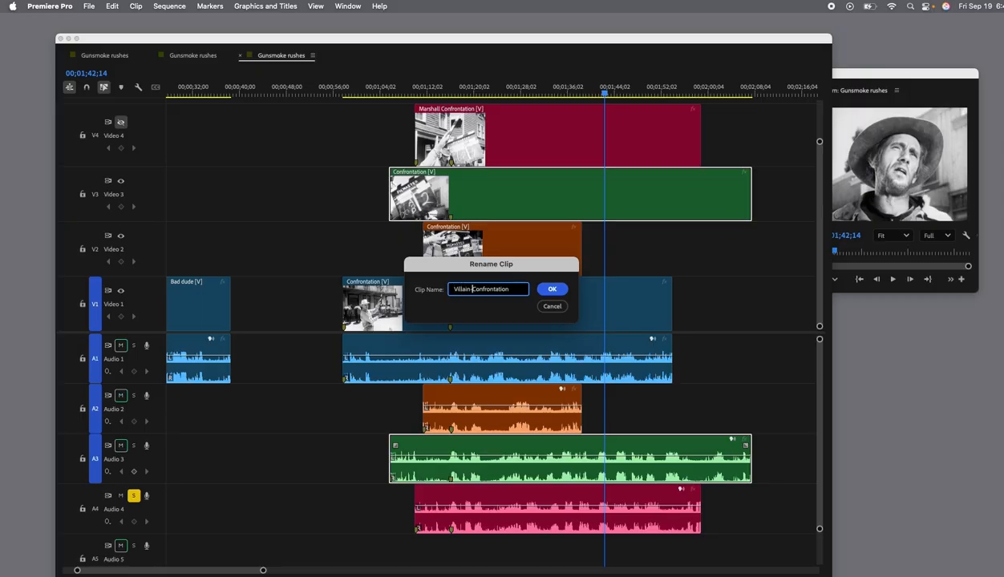
{"action": "left_click", "coordinate": [546, 287]}
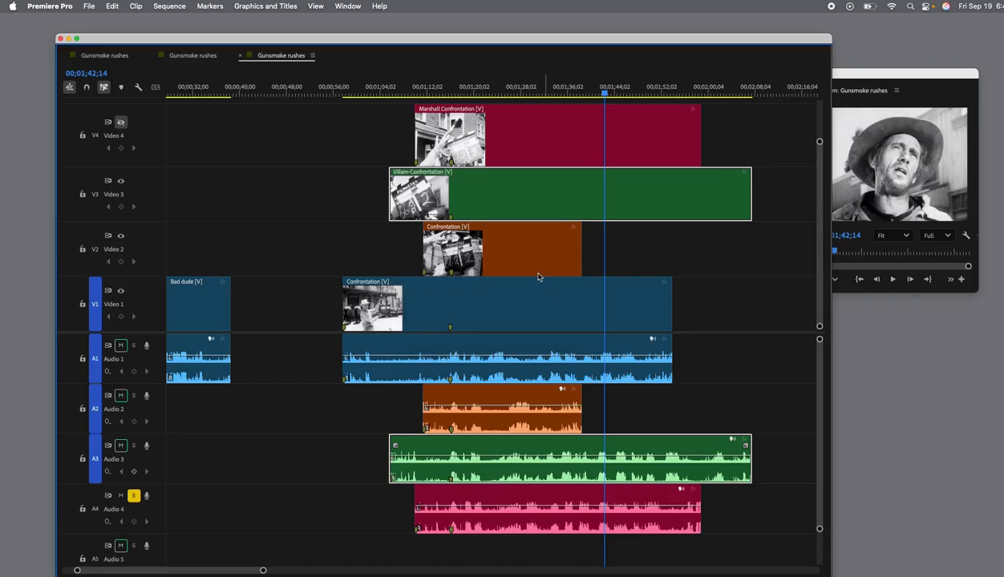
Hide Video 3, play the Video 2 take to 00;01;24;09 and move the timeline window clear of the Program Monitor.
{"action": "scroll", "coordinate": [522, 231], "scroll_direction": "left", "scroll_amount": 3}
{"action": "left_click_drag", "start_coordinate": [669, 94], "coordinate": [497, 94]}
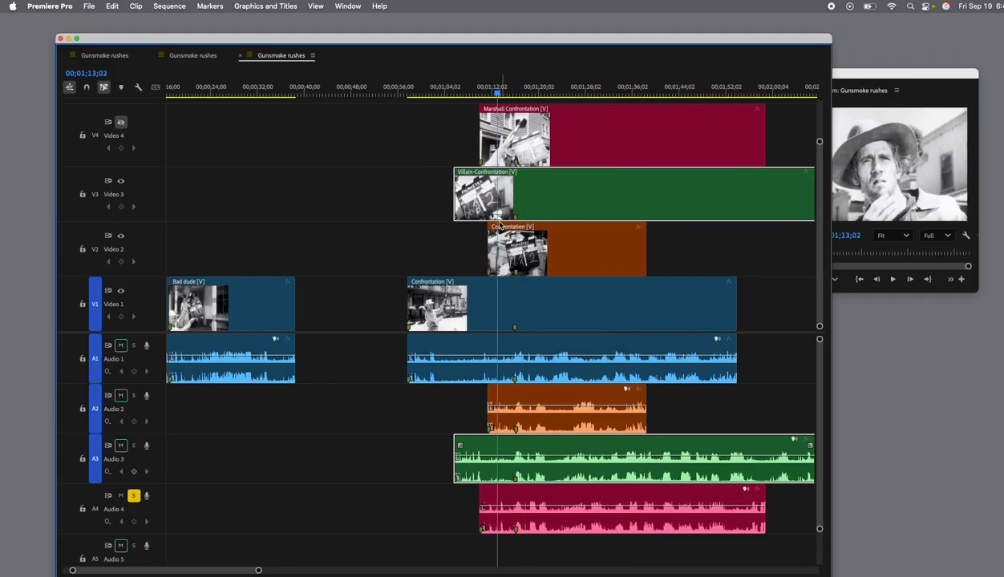
{"action": "left_click", "coordinate": [126, 185]}
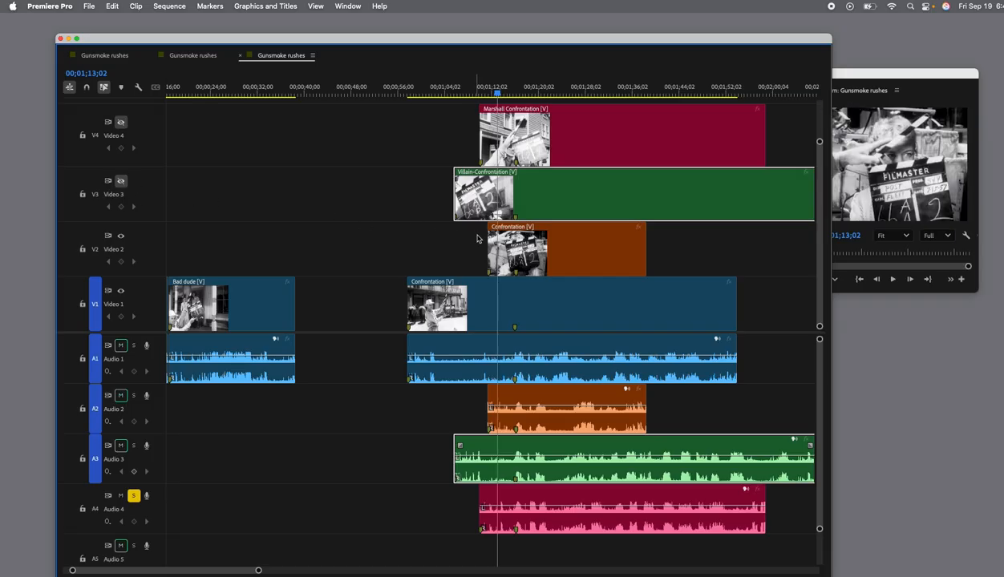
{"action": "mouse_move", "coordinate": [497, 96]}
{"action": "left_mouse_down"}
{"action": "mouse_move", "coordinate": [477, 95]}
{"action": "mouse_move", "coordinate": [503, 99]}
{"action": "left_mouse_up"}
{"action": "key", "text": "space"}
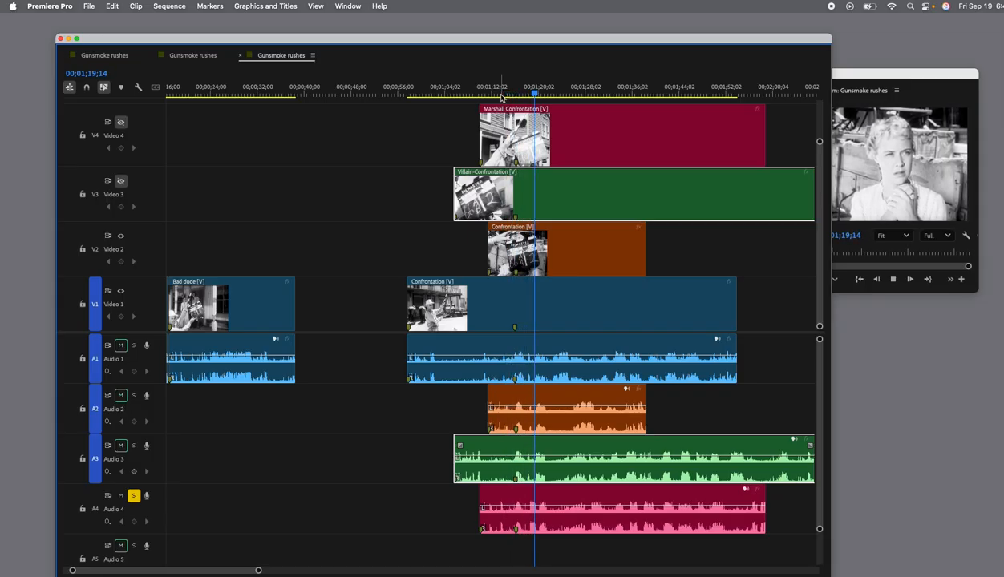
{"action": "left_click_drag", "start_coordinate": [578, 38], "coordinate": [542, 41]}
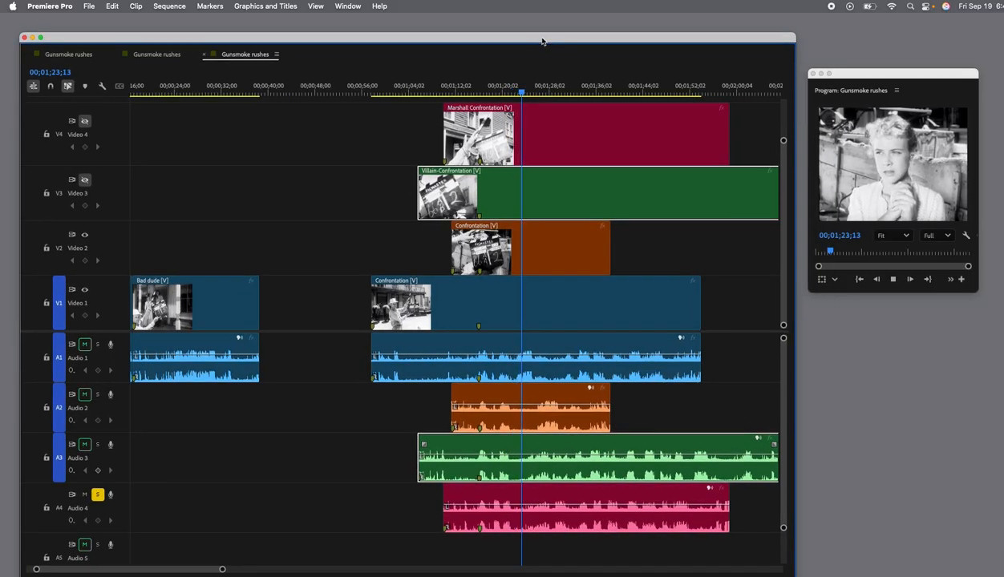
{"action": "key", "text": "space"}
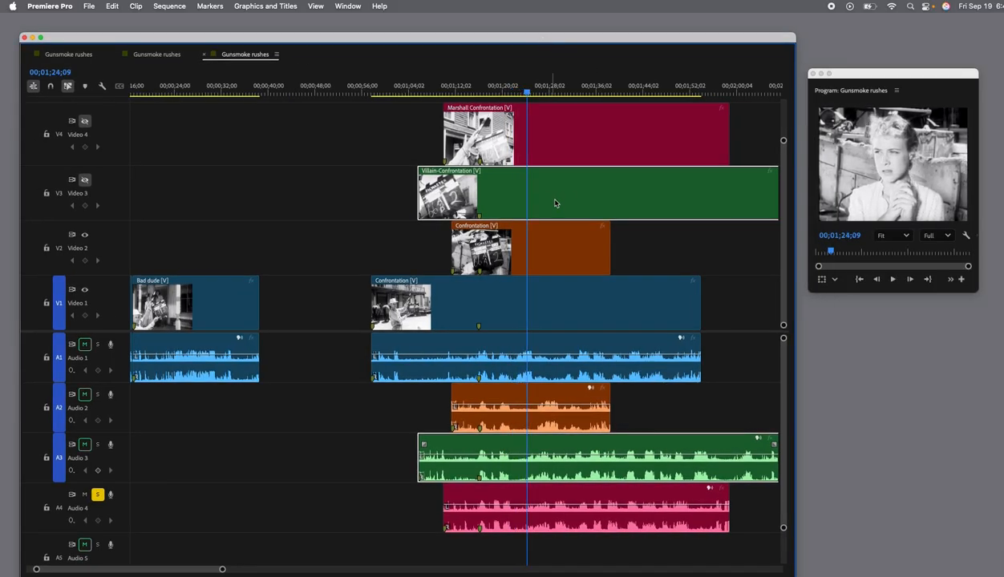
Rename the orange Confrontation clip on Video 2 as Woman-Confrontation.
{"action": "right_click", "coordinate": [497, 230]}
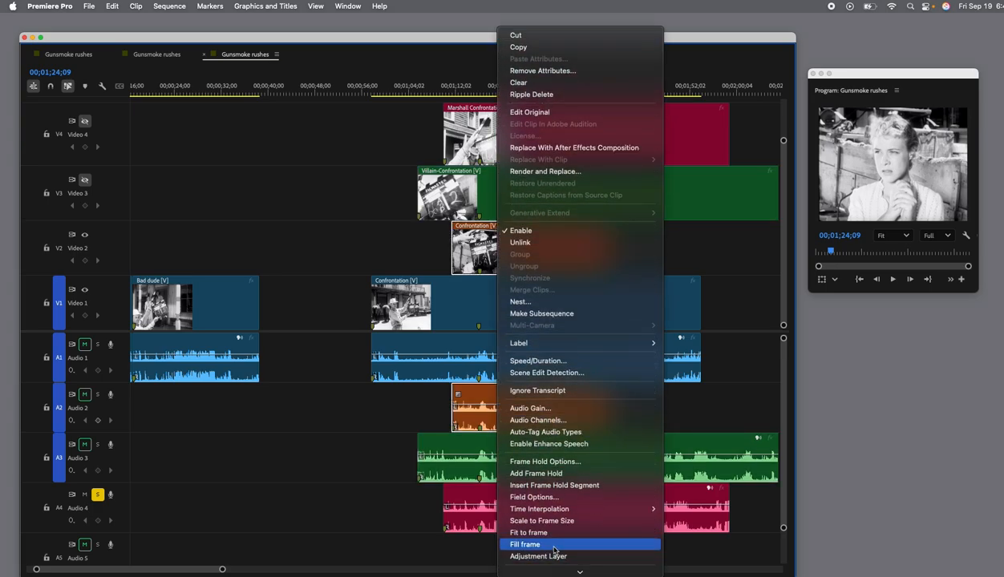
{"action": "scroll", "coordinate": [554, 550], "scroll_direction": "down", "scroll_amount": 5}
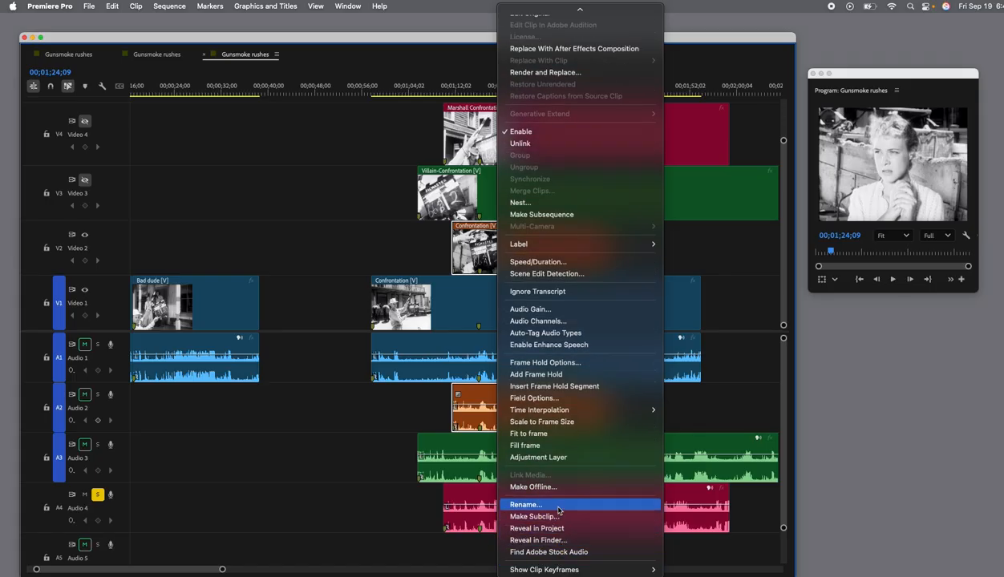
{"action": "left_click", "coordinate": [559, 508]}
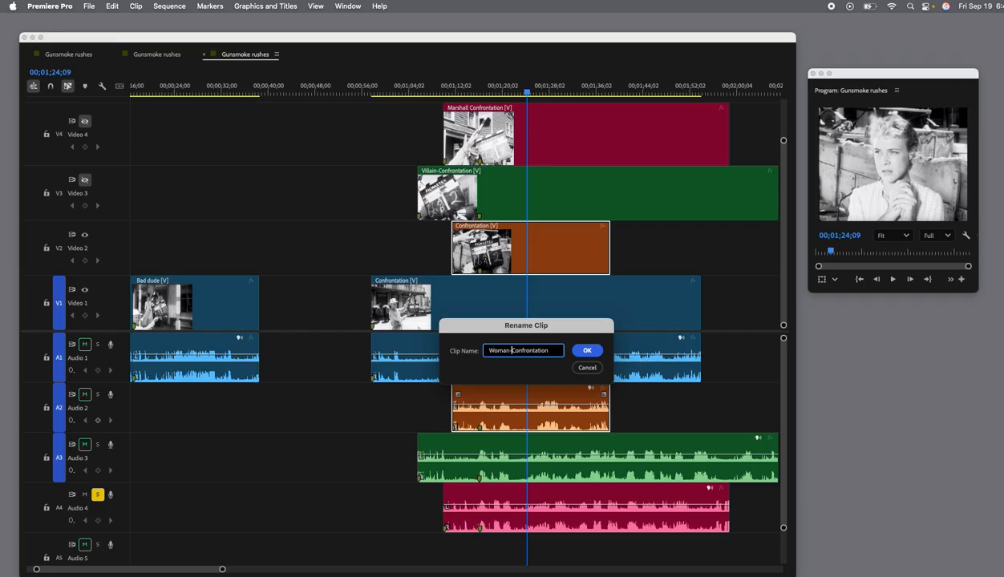
{"action": "left_click", "coordinate": [585, 351]}
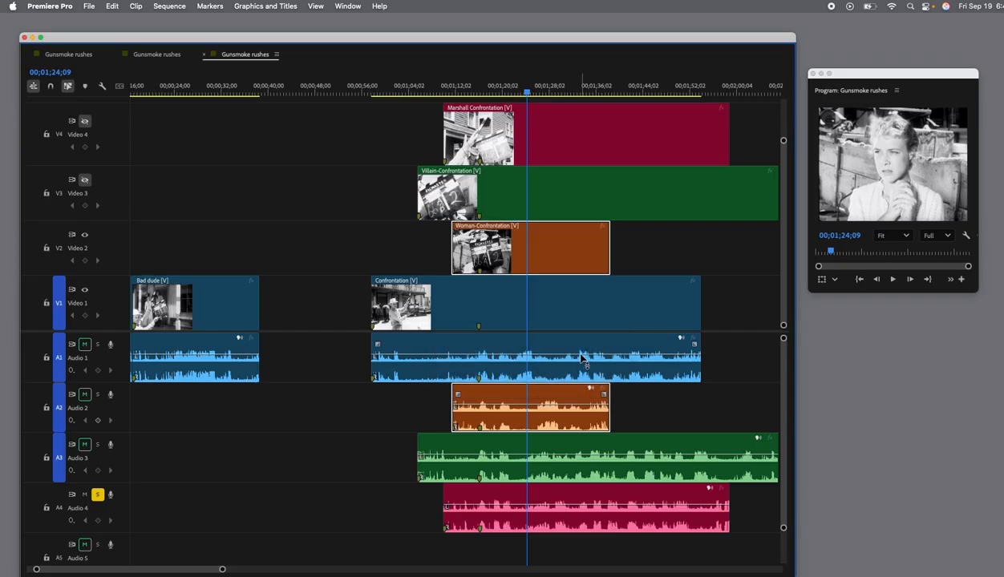
Hide Video 2 and play the blue Confrontation take on Video 1 from the start of the clip.
{"action": "scroll", "coordinate": [447, 297], "scroll_direction": "left", "scroll_amount": 3}
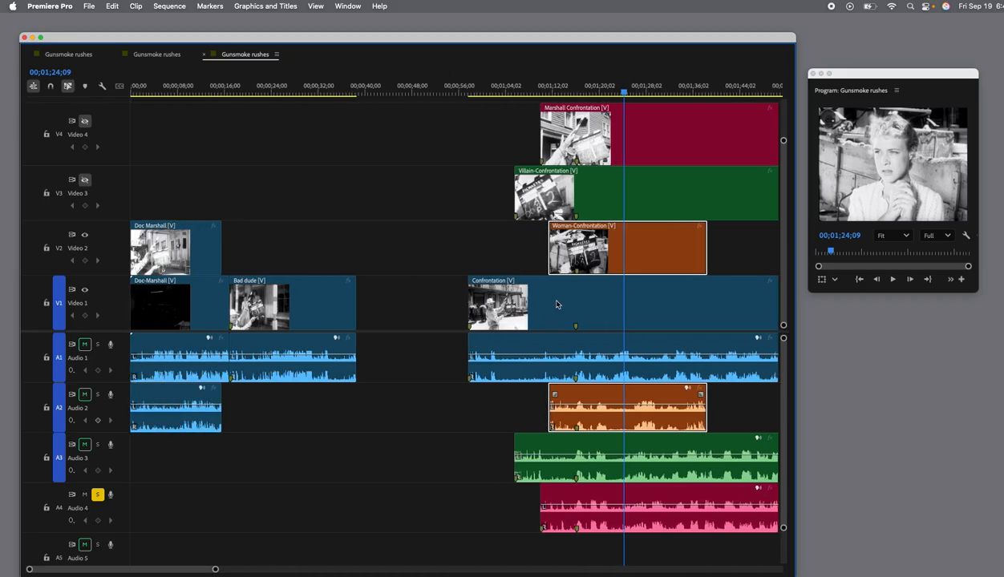
{"action": "left_click", "coordinate": [93, 236]}
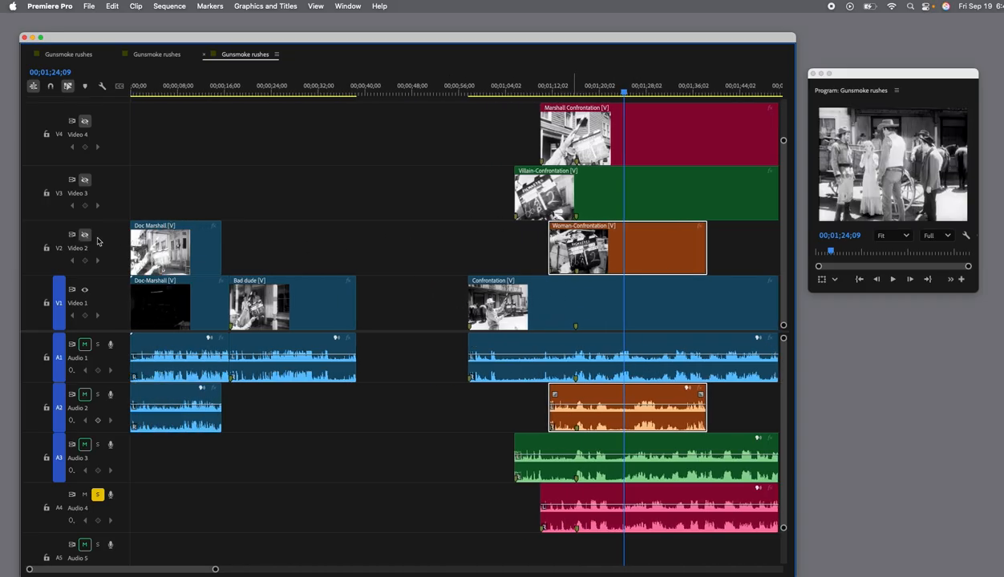
{"action": "left_click_drag", "start_coordinate": [626, 94], "coordinate": [466, 94]}
{"action": "key", "text": "space"}
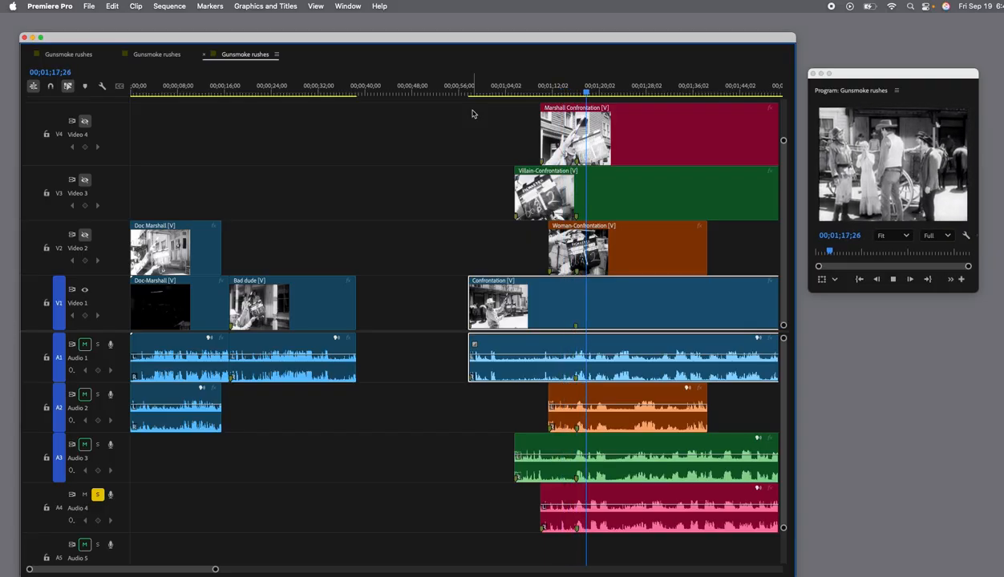
Stop playback and rename the blue Confrontation clip on Video 1 as Wide-Confrontation.
{"action": "right_click", "coordinate": [507, 285]}
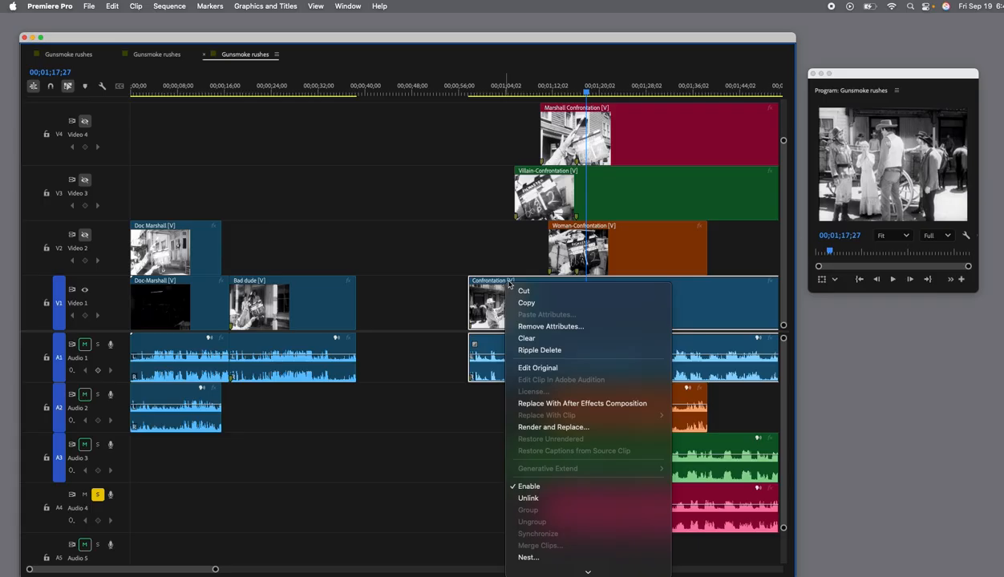
{"action": "mouse_move", "coordinate": [588, 571]}
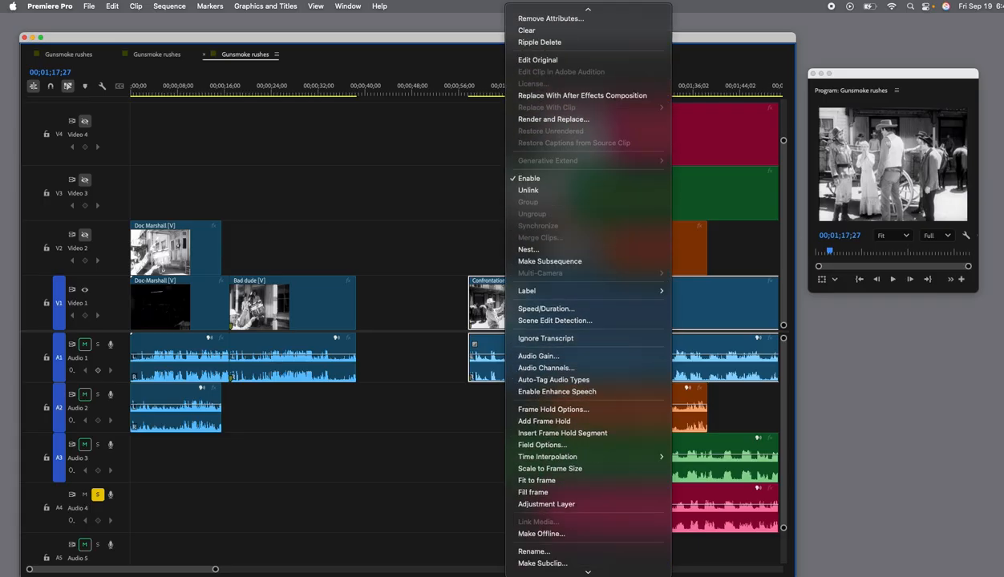
{"action": "left_click", "coordinate": [589, 505]}
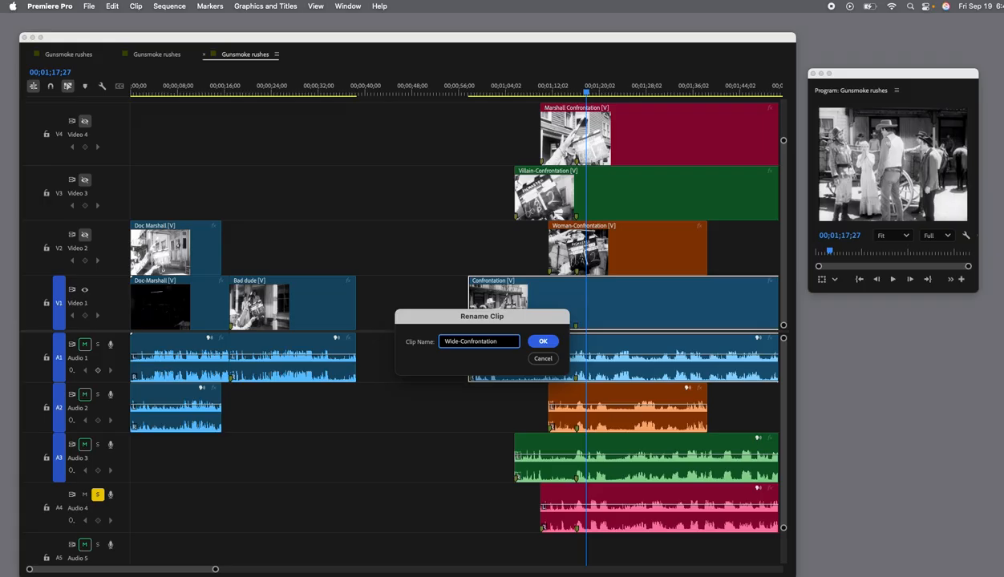
{"action": "key", "text": "Return"}
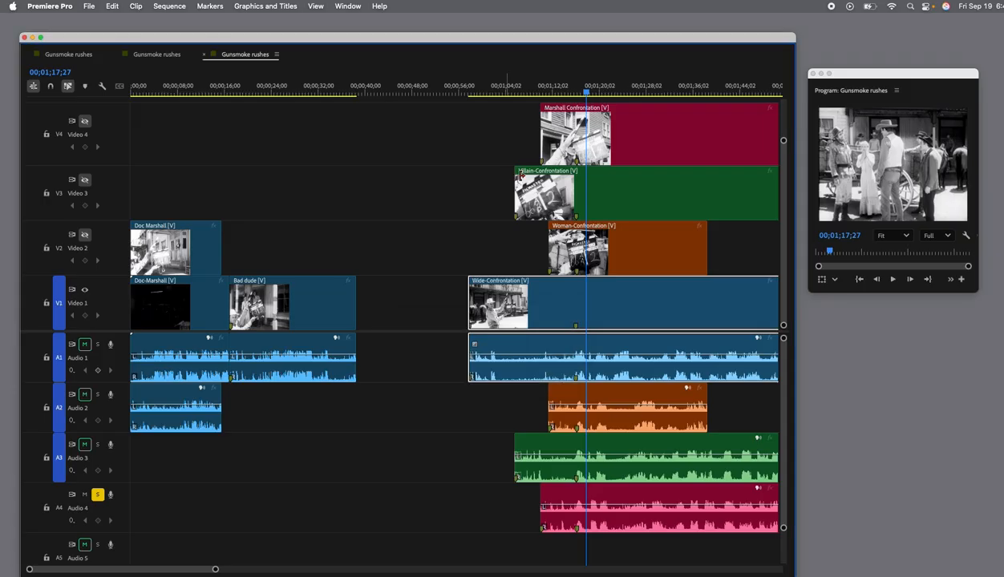
Enlarge the Program Monitor window and narrow the timeline window so the two sit side by side.
{"action": "left_click_drag", "start_coordinate": [631, 34], "coordinate": [610, 14]}
{"action": "left_click_drag", "start_coordinate": [856, 77], "coordinate": [759, 56]}
{"action": "left_click_drag", "start_coordinate": [880, 269], "coordinate": [979, 428]}
{"action": "left_click_drag", "start_coordinate": [717, 20], "coordinate": [764, 20]}
{"action": "left_click_drag", "start_coordinate": [830, 560], "coordinate": [706, 572]}
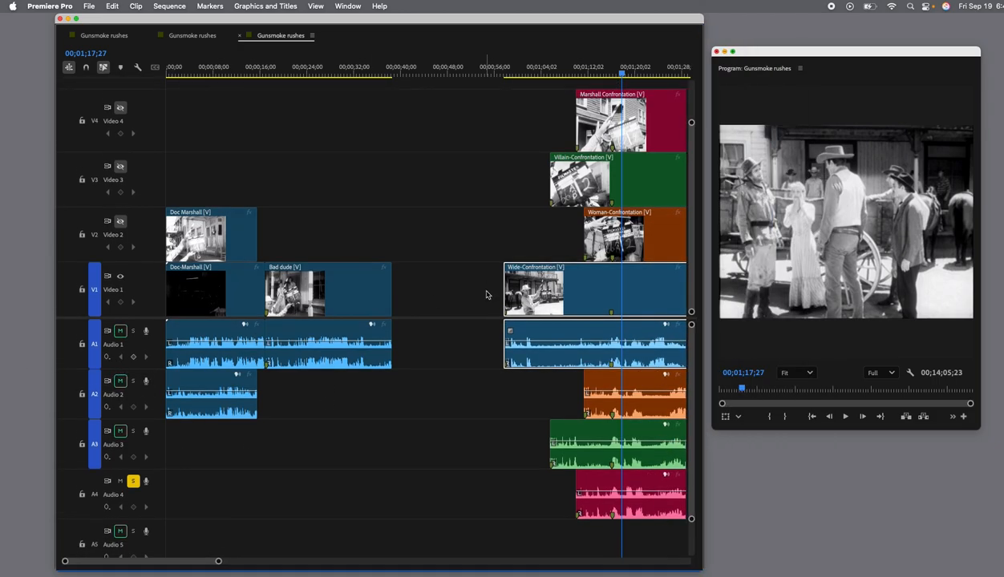
Play the Wide-Confrontation take from 00;00;56;22 with the Program Monitor fully in view, stopping at 00;01;07;21 after the slate.
{"action": "left_click_drag", "start_coordinate": [622, 73], "coordinate": [505, 74]}
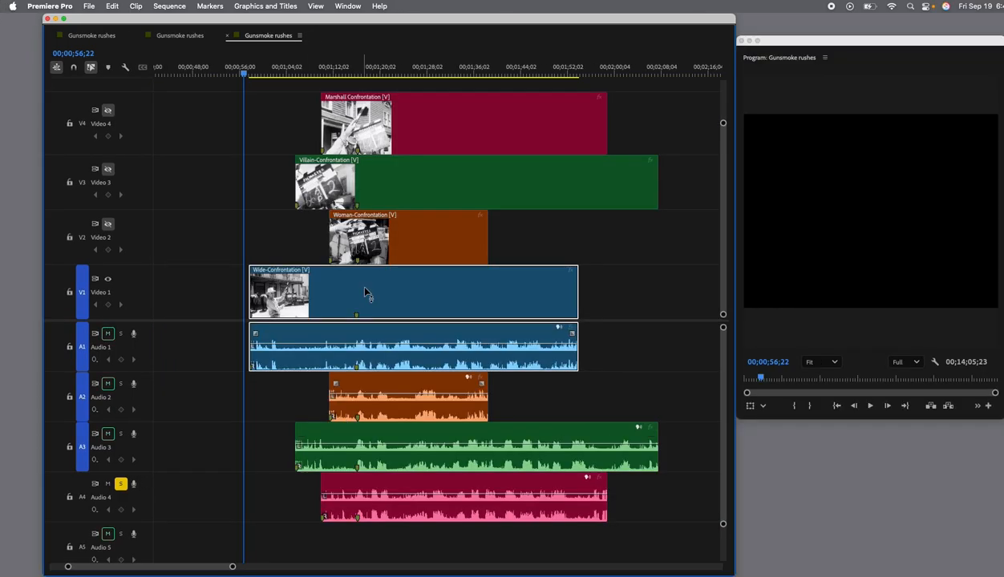
{"action": "left_click_drag", "start_coordinate": [829, 40], "coordinate": [771, 38]}
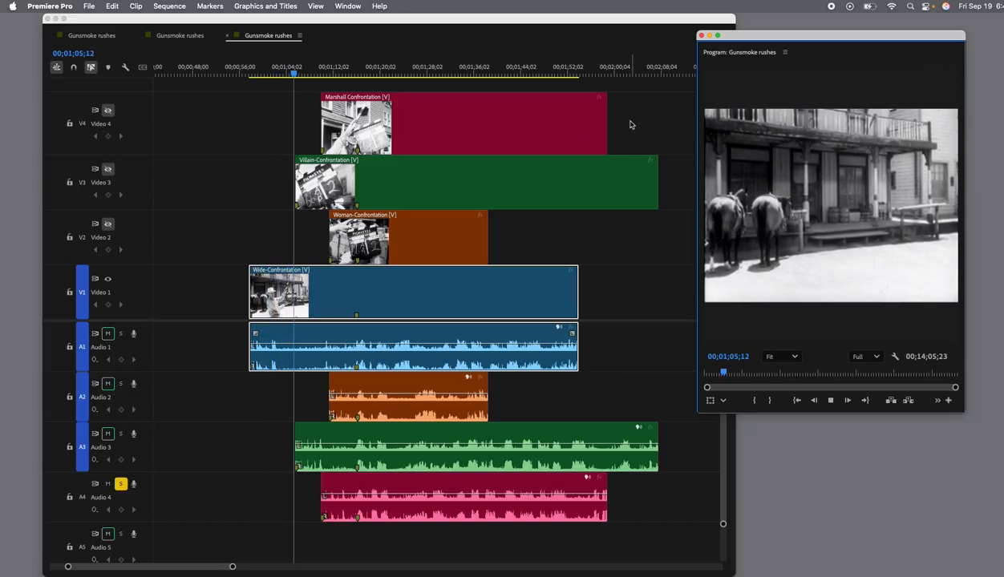
{"action": "key", "text": "space"}
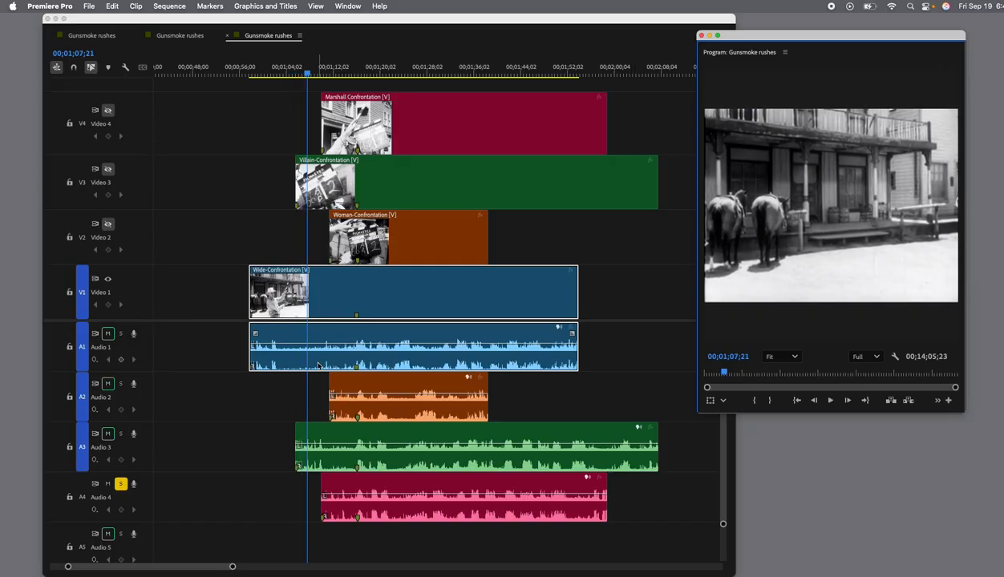
Add a marker to the Wide-Confrontation clip at 00;01;07;21 and split its video and audio there.
{"action": "left_click", "coordinate": [338, 295]}
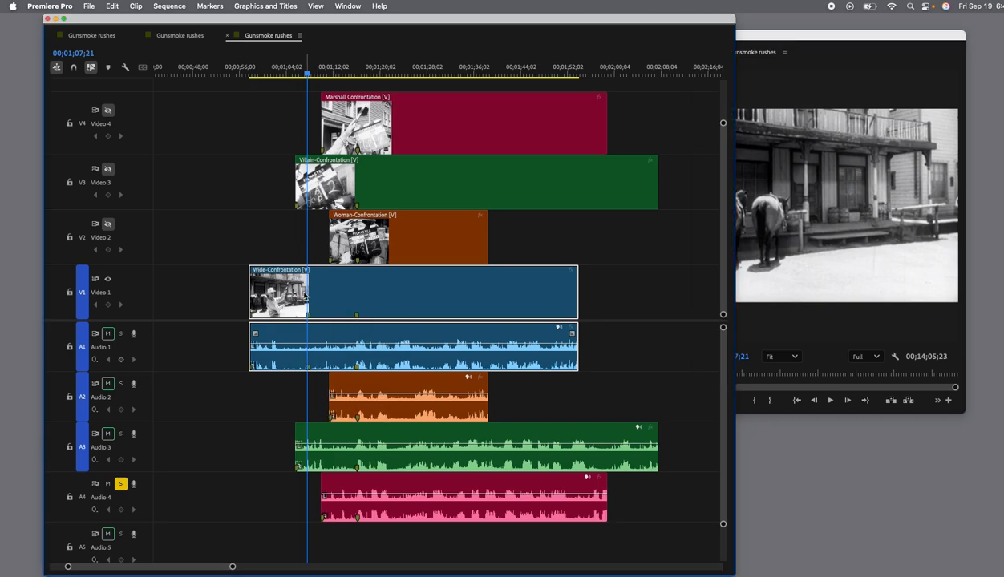
{"action": "scroll", "coordinate": [55, 282], "scroll_direction": "right", "scroll_amount": 1}
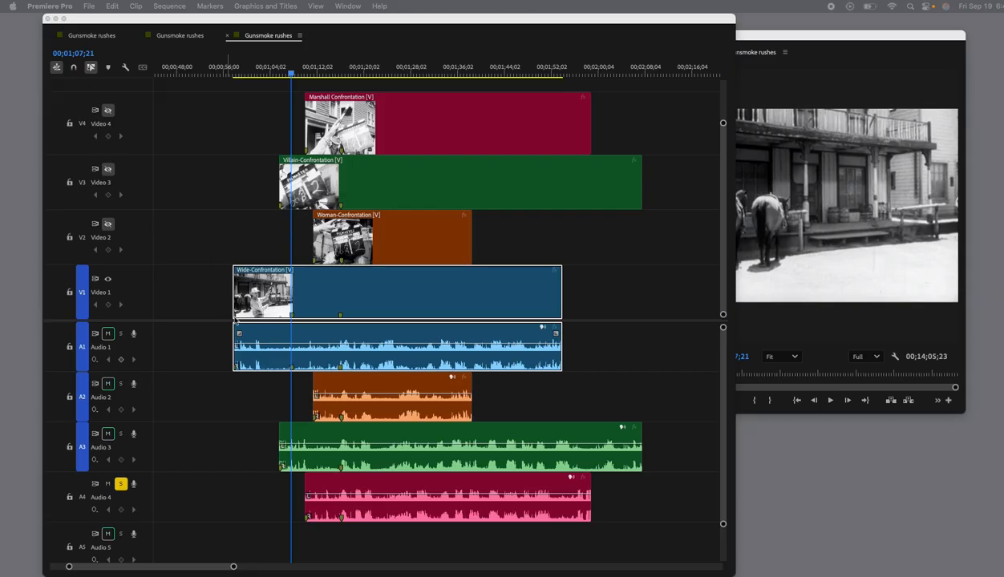
{"action": "left_click", "coordinate": [292, 308]}
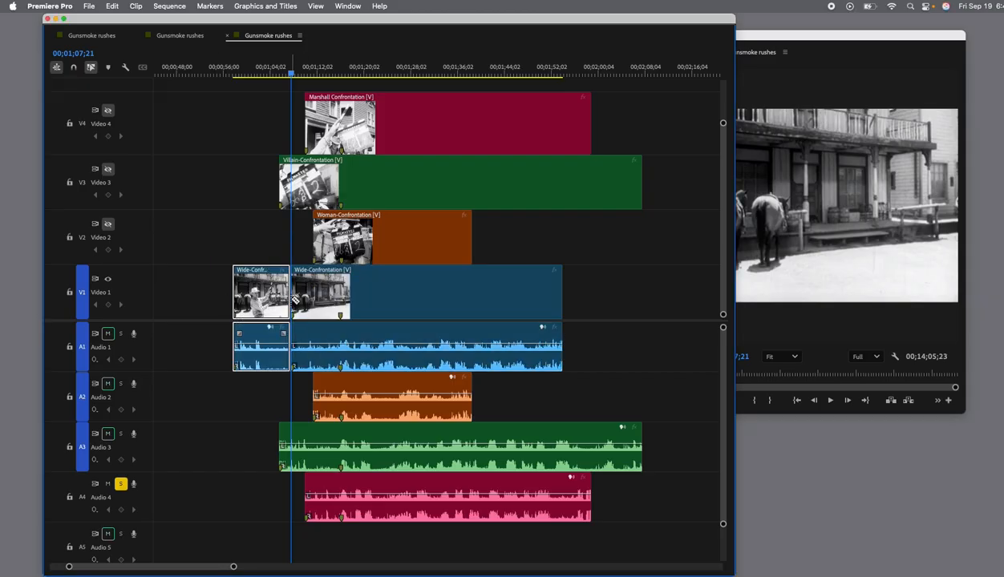
Arrange the timeline, Program Monitor and Effect Controls side by side and set the opacity of the first Wide-Confrontation segment to 0%.
{"action": "left_click_drag", "start_coordinate": [0, 179], "coordinate": [560, 170]}
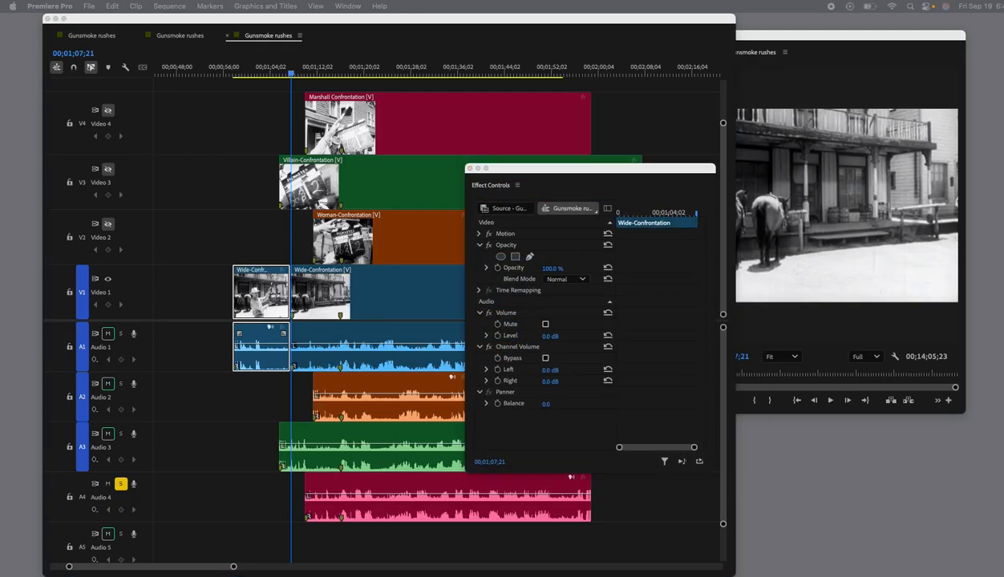
{"action": "left_click", "coordinate": [271, 282]}
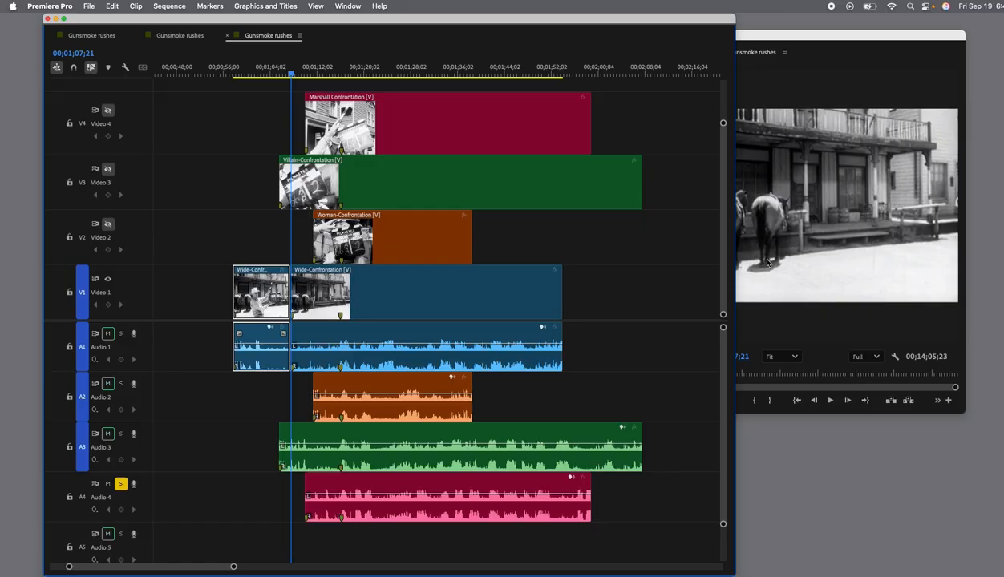
{"action": "left_click_drag", "start_coordinate": [682, 25], "coordinate": [648, 24]}
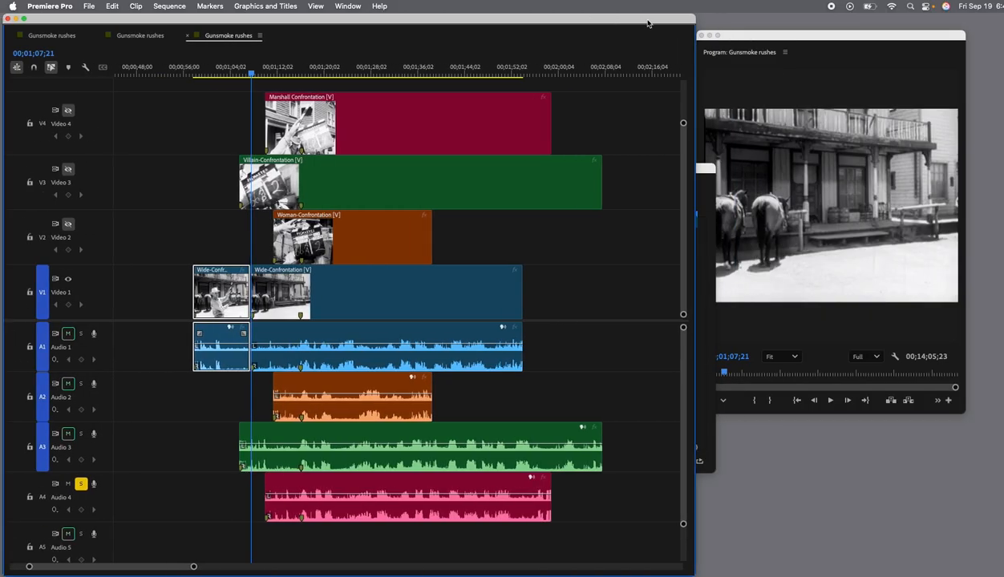
{"action": "left_click_drag", "start_coordinate": [704, 169], "coordinate": [950, 171]}
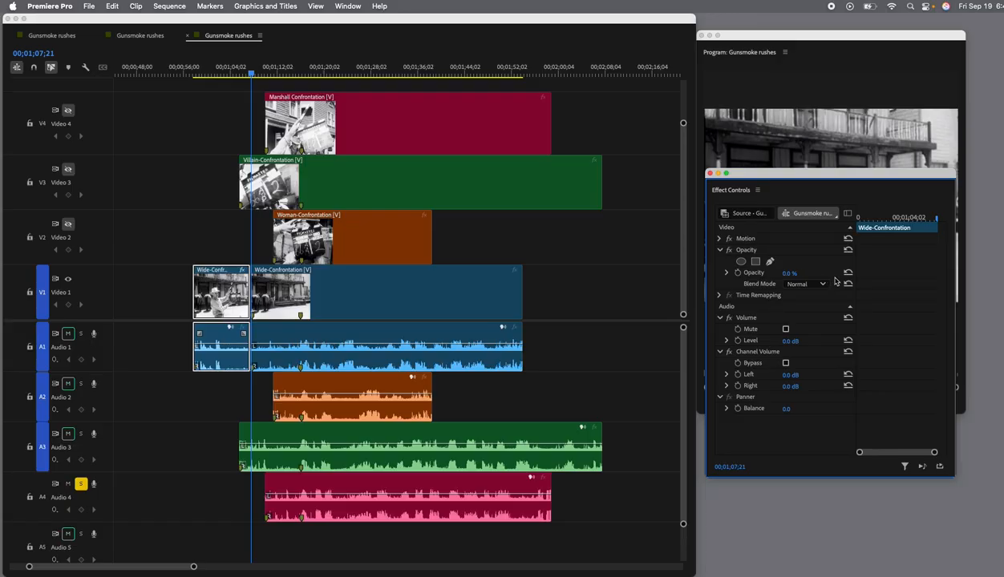
{"action": "left_click_drag", "start_coordinate": [794, 169], "coordinate": [839, 318]}
{"action": "left_click_drag", "start_coordinate": [637, 20], "coordinate": [640, 20]}
Play the wide take from 00;01;07;14 across the cut, replay from 00;01;14;13 and stop at 00;01;17;01.
{"action": "mouse_move", "coordinate": [260, 78]}
{"action": "left_mouse_down"}
{"action": "mouse_move", "coordinate": [197, 78]}
{"action": "mouse_move", "coordinate": [253, 81]}
{"action": "left_mouse_up"}
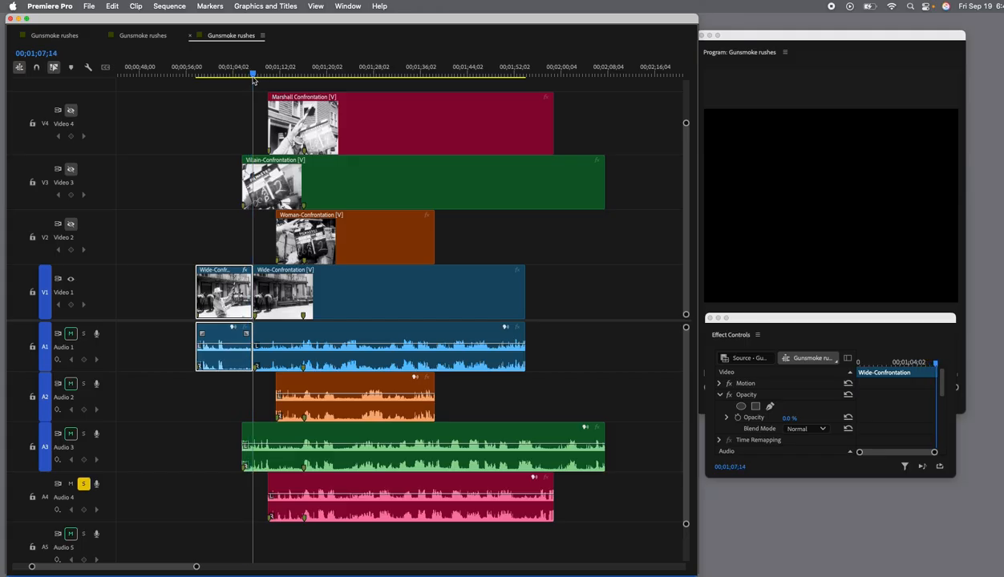
{"action": "key", "text": "Right"}
{"action": "key", "text": "Right"}
{"action": "key", "text": "space"}
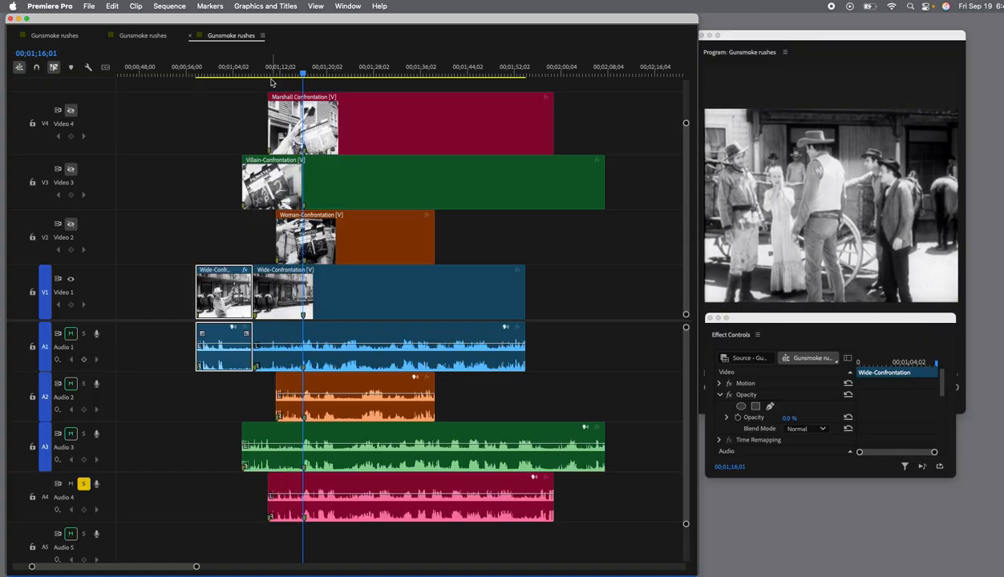
{"action": "key", "text": "space"}
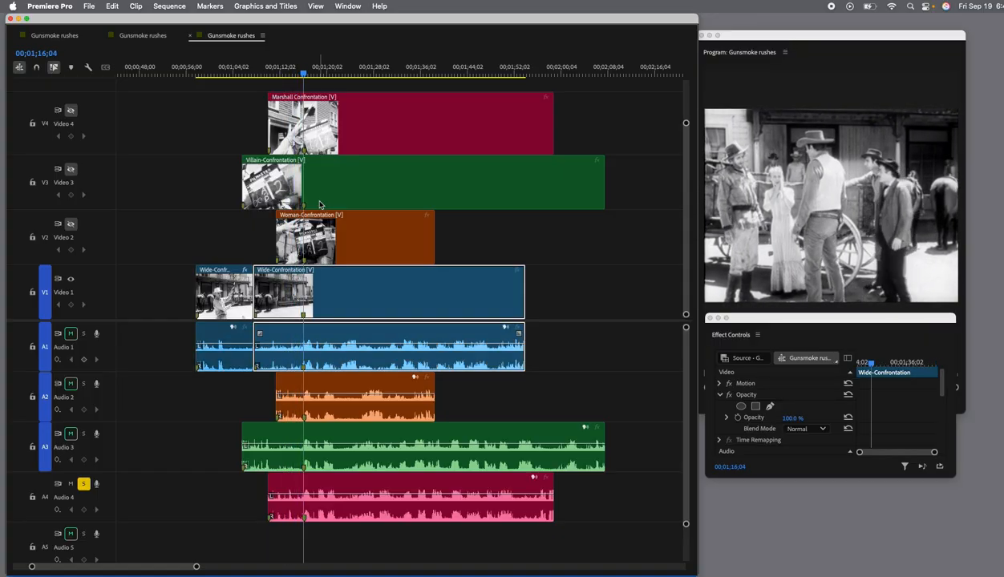
{"action": "left_click", "coordinate": [301, 75]}
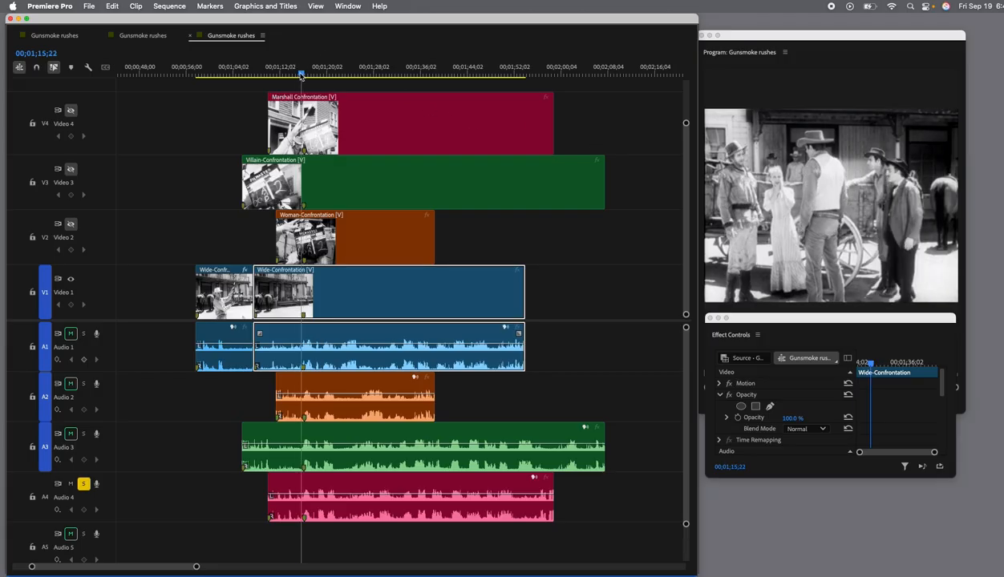
{"action": "left_click_drag", "start_coordinate": [301, 75], "coordinate": [294, 75]}
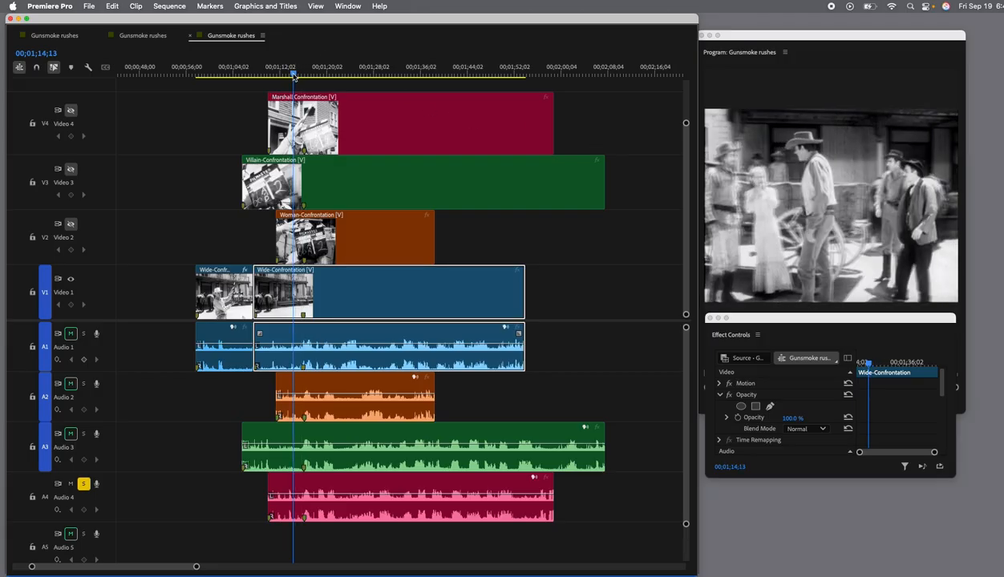
{"action": "key", "text": "space"}
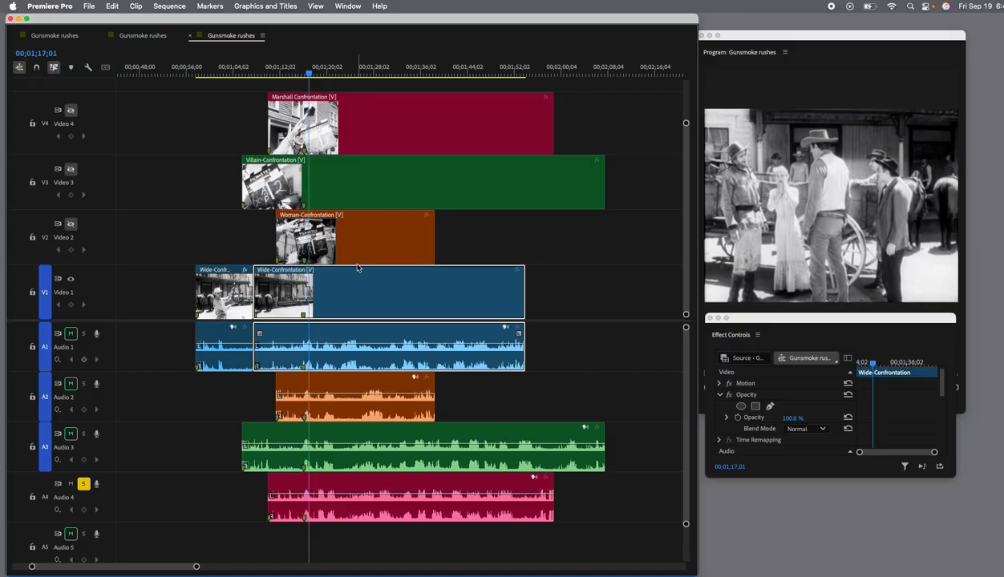
{"action": "scroll", "coordinate": [361, 269], "scroll_direction": "left", "scroll_amount": 5}
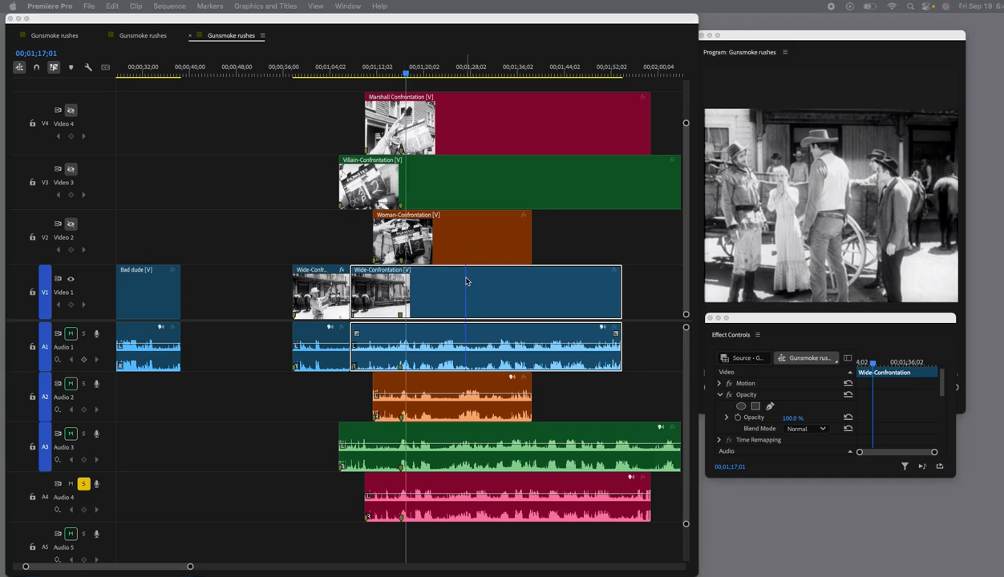
{"action": "left_click", "coordinate": [409, 286]}
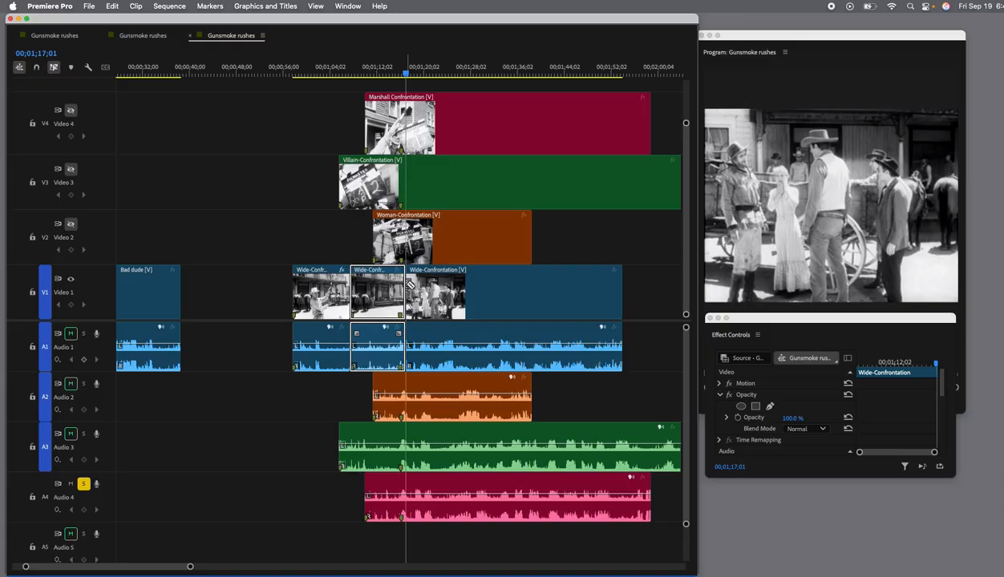
{"action": "key", "text": "super+z"}
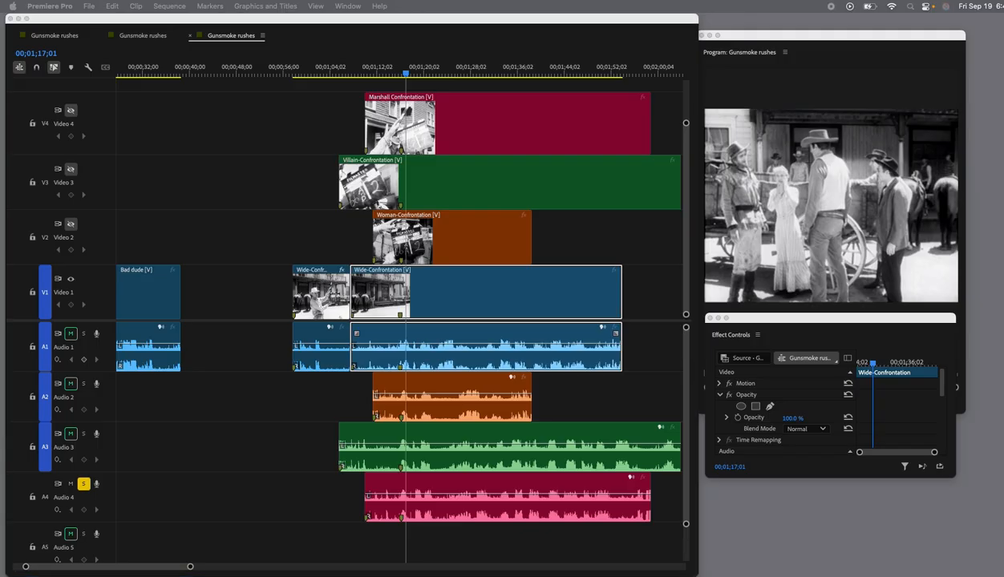
Split the Villain-Confrontation clip and its audio at 00;01;17;01.
{"action": "left_click", "coordinate": [388, 161]}
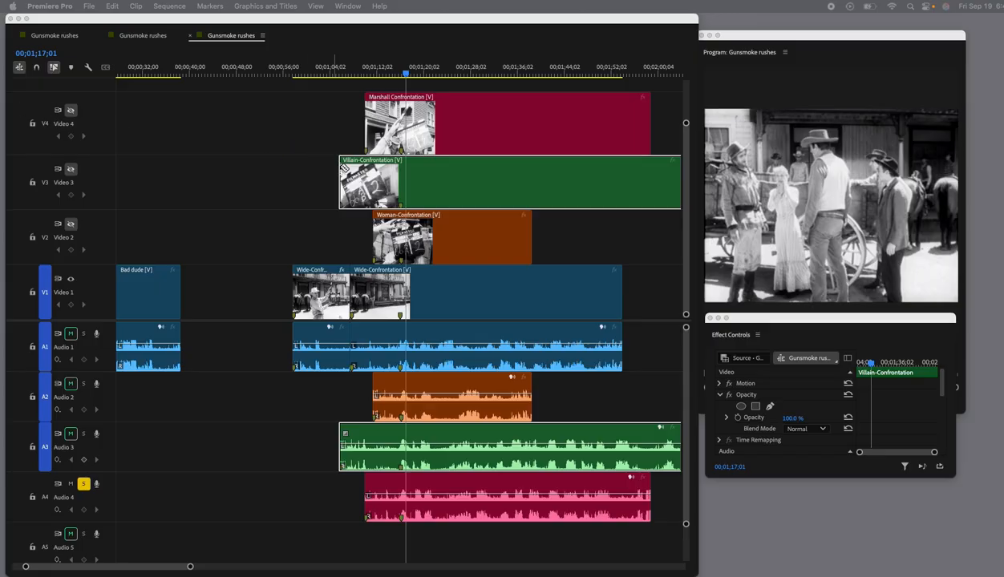
{"action": "left_click", "coordinate": [405, 186]}
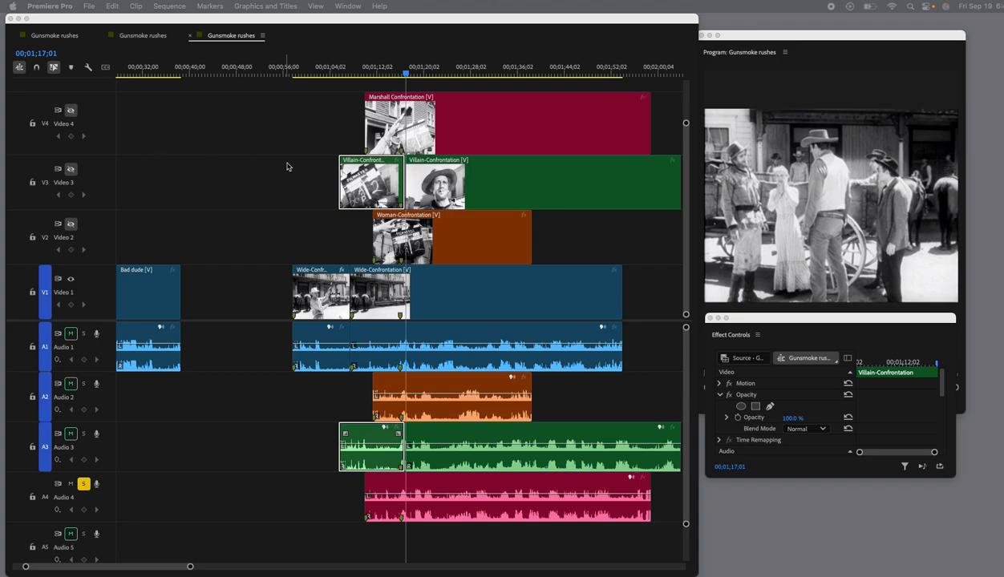
Turn on the Video 3 track output and set the opacity of the first Villain-Confrontation segment to 0%.
{"action": "left_click", "coordinate": [368, 187]}
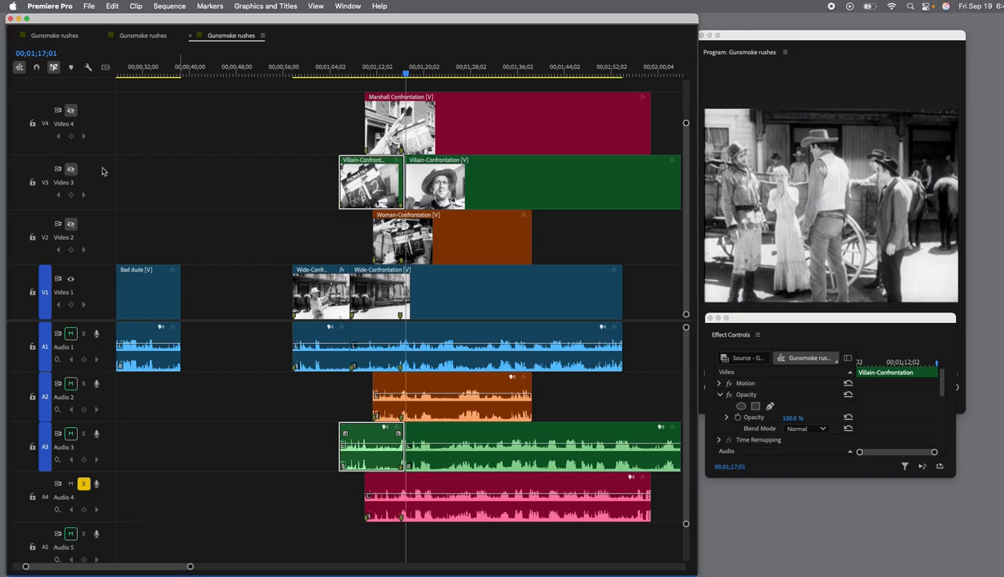
{"action": "left_click", "coordinate": [70, 170]}
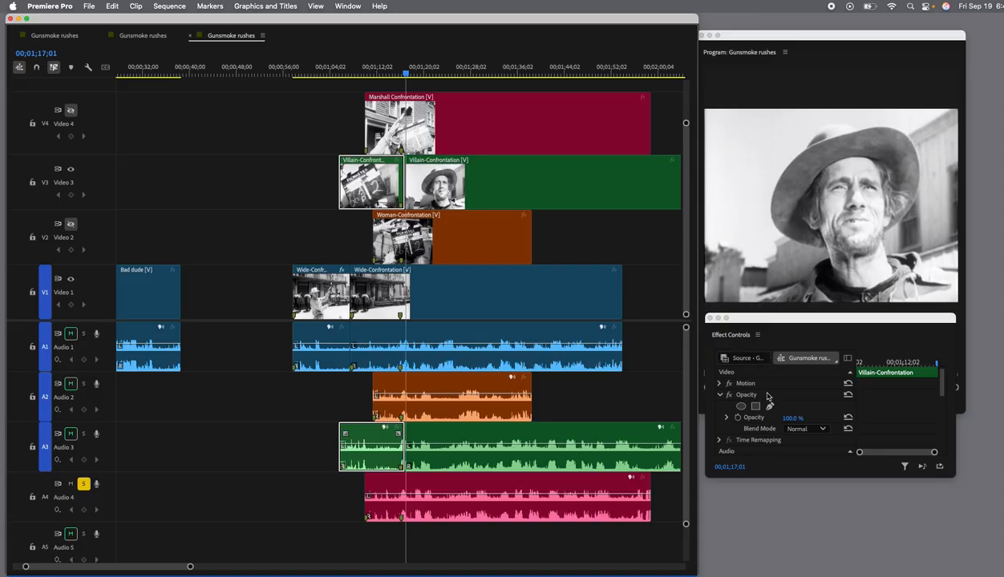
{"action": "left_click_drag", "start_coordinate": [792, 418], "coordinate": [712, 419]}
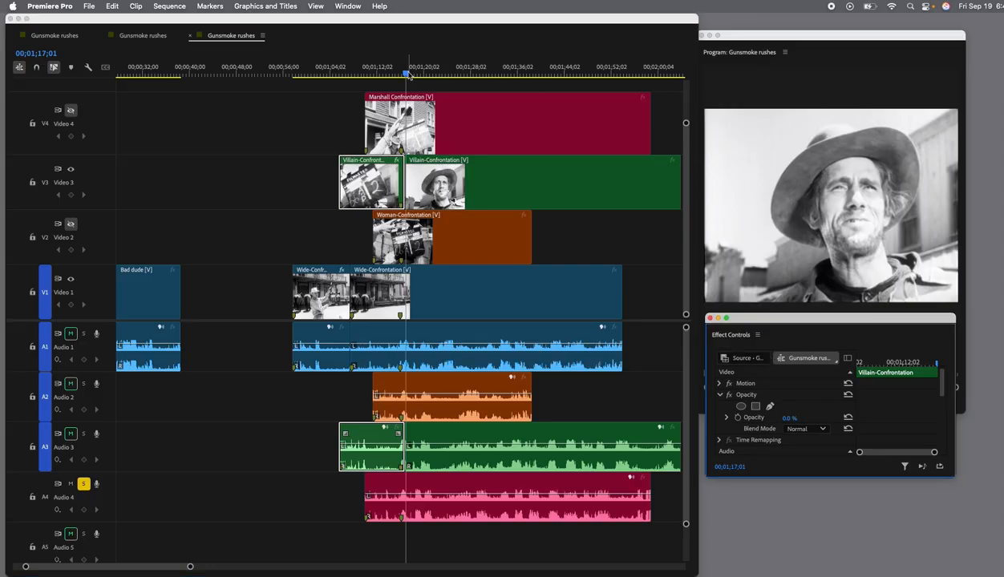
Play the change from the wide shot to the villain close-up twice, stopping the second pass at 00;01;19;06.
{"action": "left_click_drag", "start_coordinate": [408, 74], "coordinate": [367, 74]}
{"action": "key", "text": "space"}
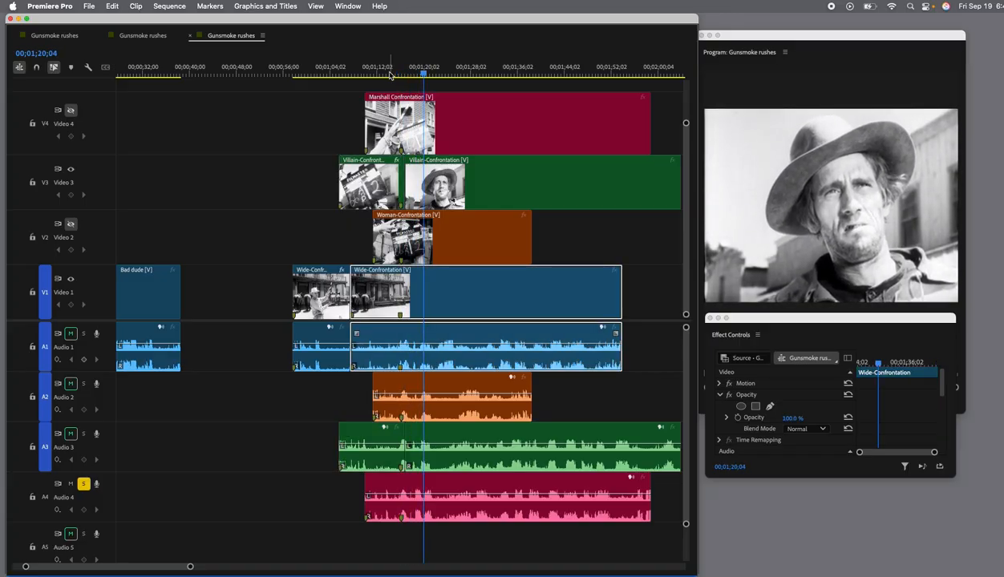
{"action": "left_click_drag", "start_coordinate": [417, 75], "coordinate": [364, 78]}
{"action": "key", "text": "space"}
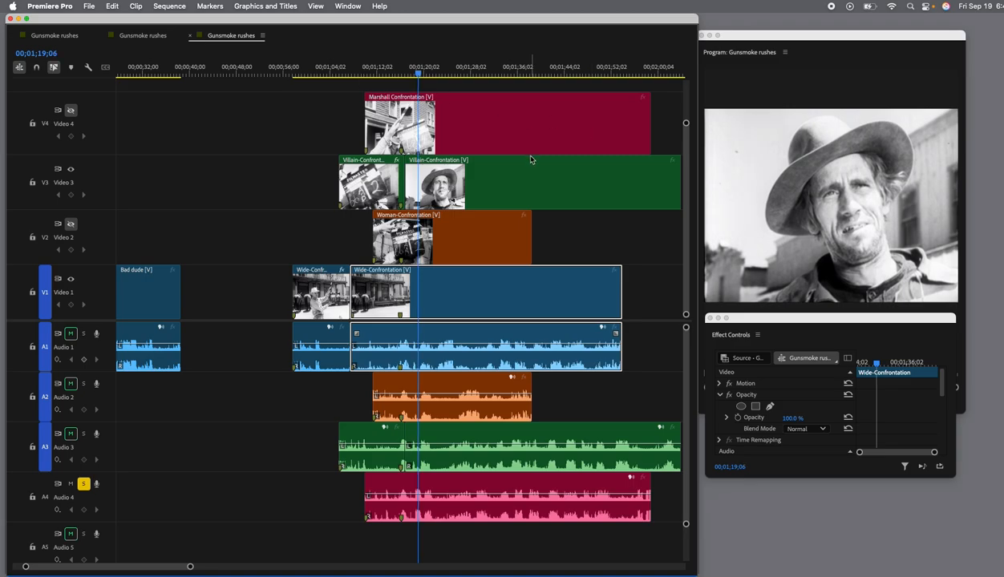
Turn on the Video 4 track output and split the Marshall Confrontation clip at 00;01;19;06.
{"action": "left_click", "coordinate": [435, 119]}
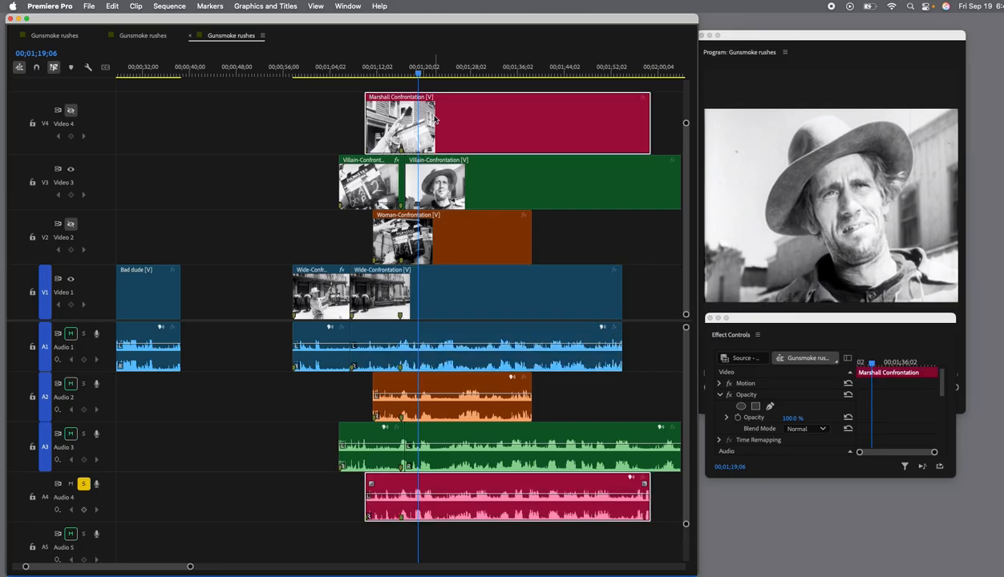
{"action": "left_click", "coordinate": [71, 113]}
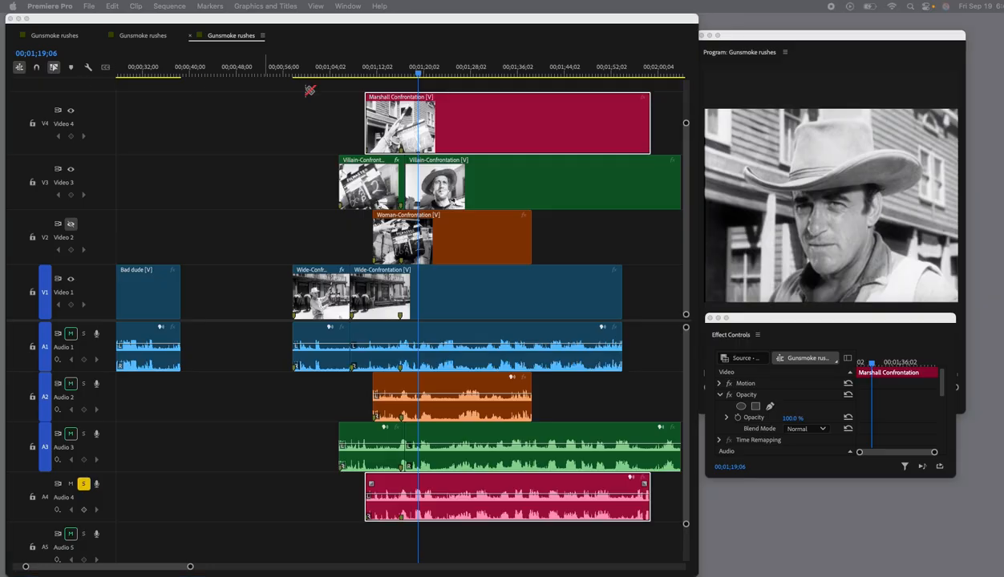
{"action": "key", "text": "super+k"}
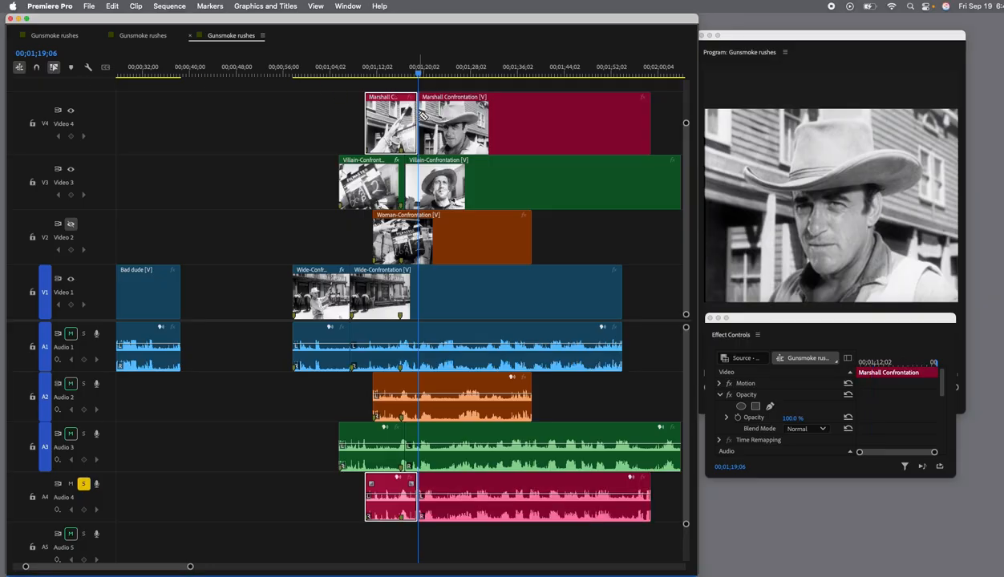
Set the opacity of the first Marshall Confrontation segment, containing the slate, to 0%.
{"action": "scroll", "coordinate": [440, 147], "scroll_direction": "left", "scroll_amount": 2}
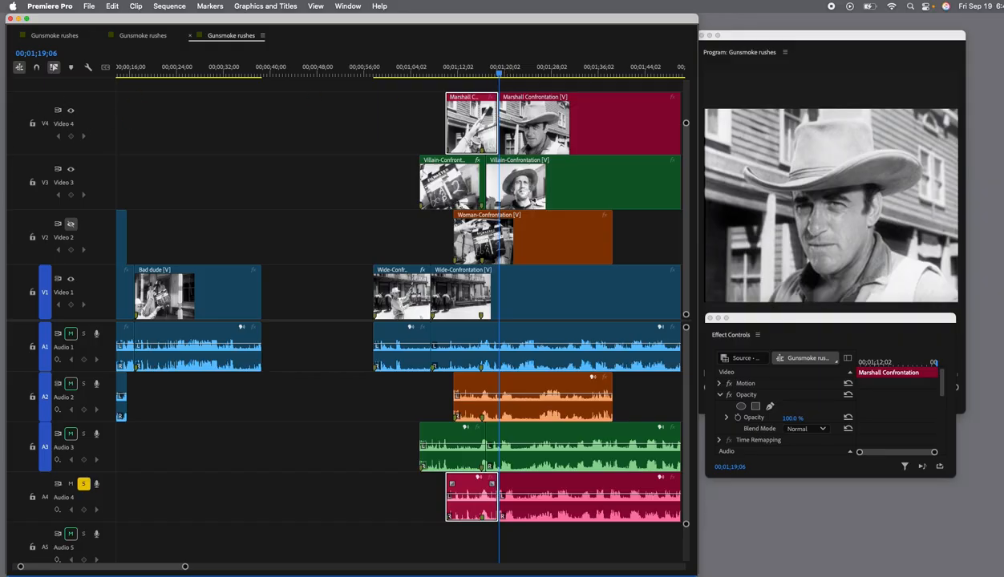
{"action": "left_click", "coordinate": [464, 125]}
{"action": "left_click", "coordinate": [793, 419]}
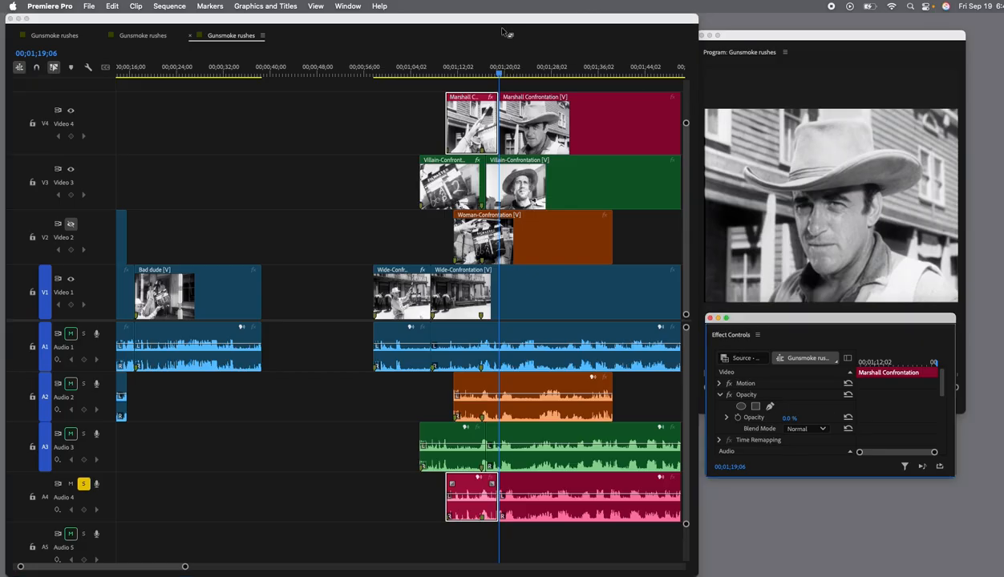
Move the timeline window clear of the Program Monitor and play through the angle changes, stopping at 00;01;21;28.
{"action": "left_click_drag", "start_coordinate": [501, 18], "coordinate": [449, 16]}
{"action": "left_click_drag", "start_coordinate": [442, 75], "coordinate": [361, 76]}
{"action": "key", "text": "space"}
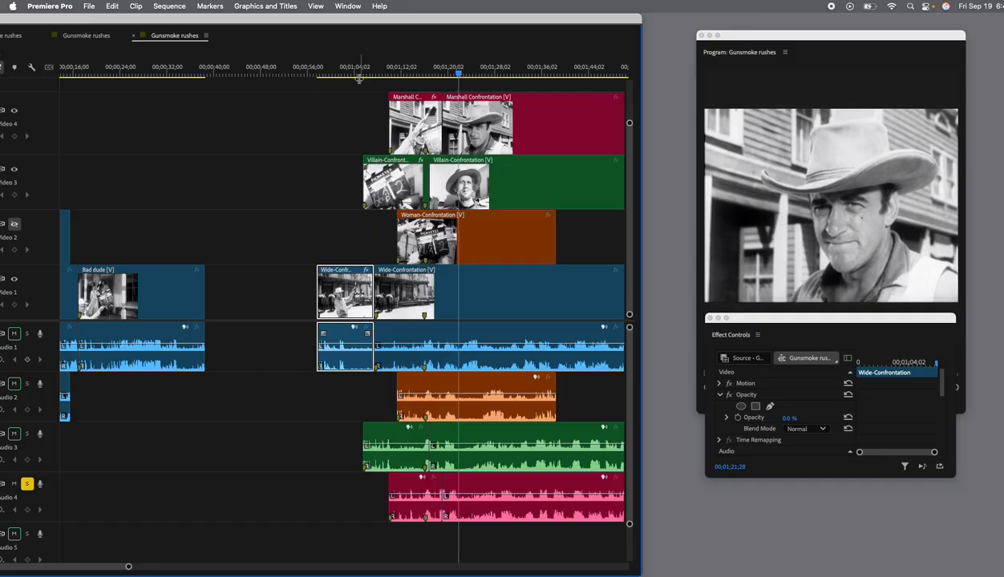
{"action": "key", "text": "space"}
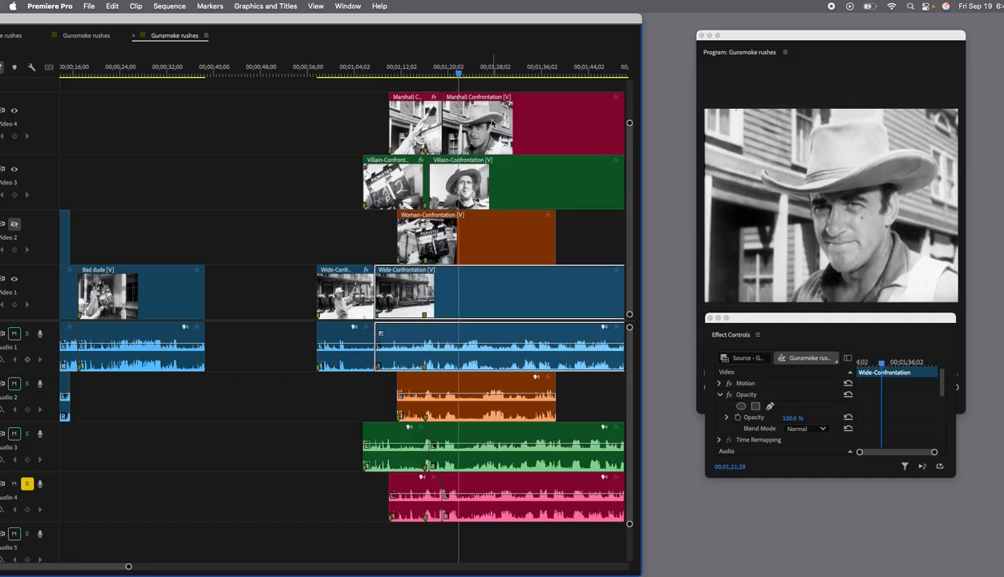
Split both the Marshall Confrontation and Villain-Confrontation clips at 00;01;21;28.
{"action": "scroll", "coordinate": [492, 123], "scroll_direction": "right", "scroll_amount": 2}
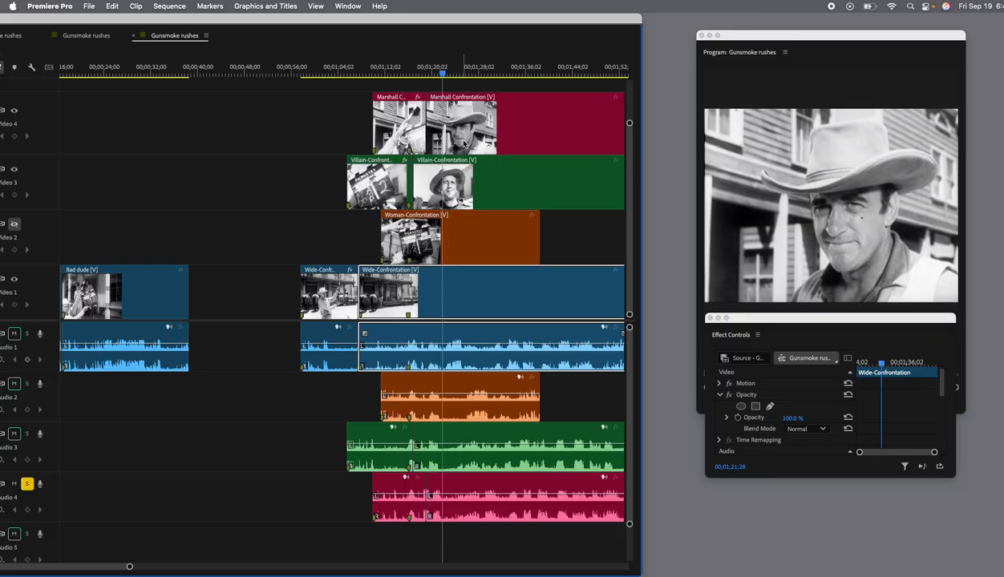
{"action": "left_click", "coordinate": [465, 140]}
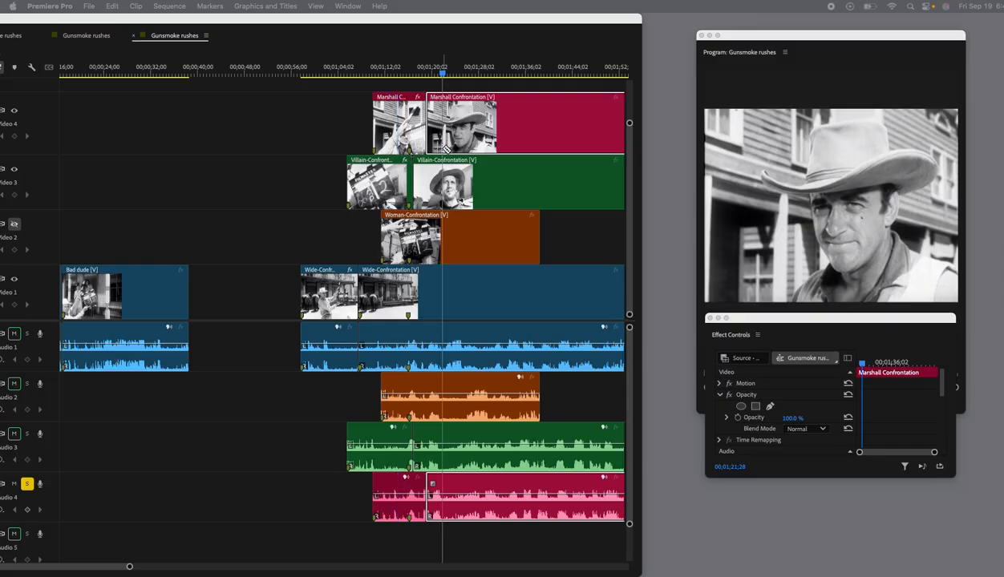
{"action": "left_click_drag", "start_coordinate": [444, 149], "coordinate": [449, 151]}
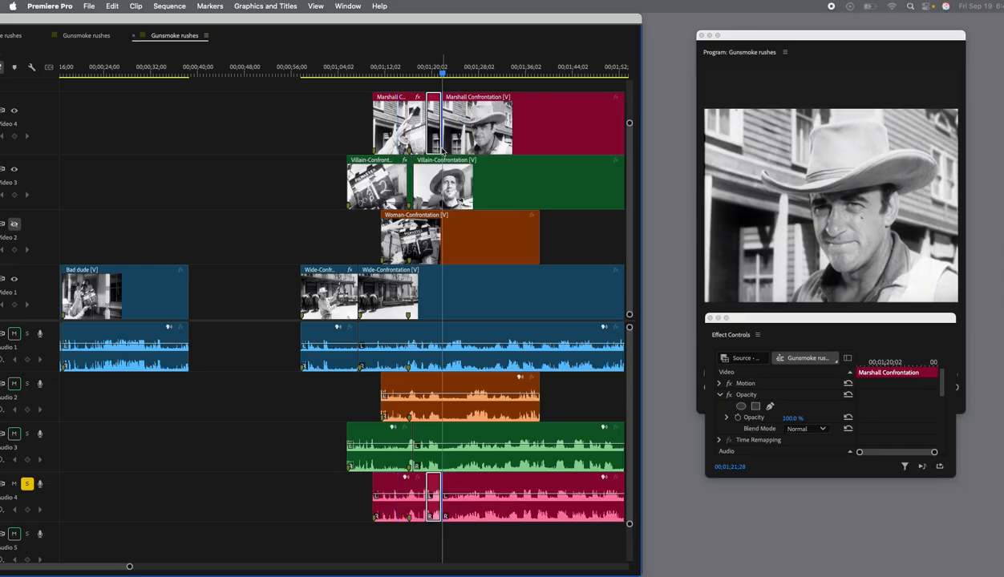
{"action": "left_click_drag", "start_coordinate": [446, 189], "coordinate": [515, 211]}
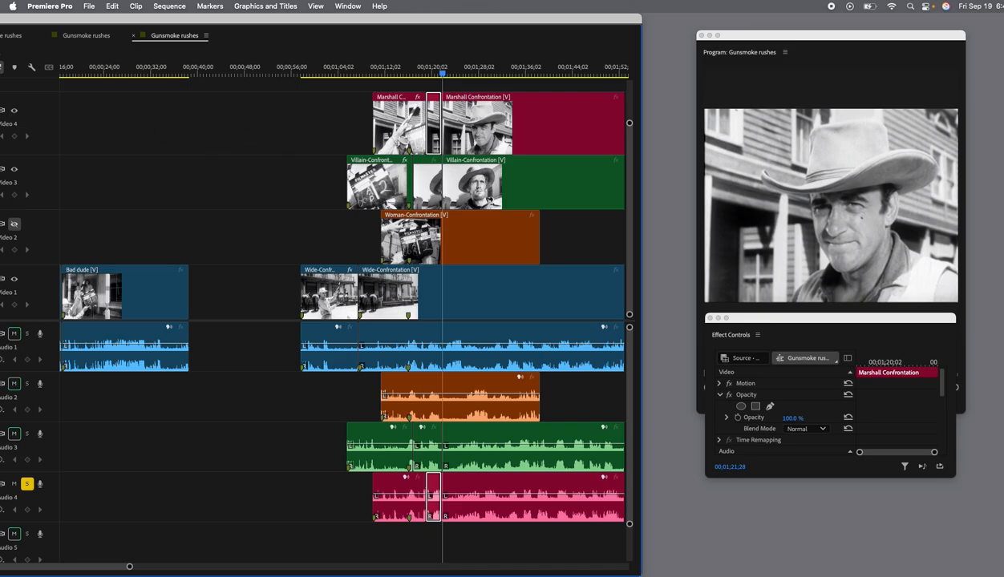
Turn on the Video 2 track output and set the opacity of the Marshall Confrontation segment after 00;01;21;28 to 0%.
{"action": "left_click", "coordinate": [586, 123]}
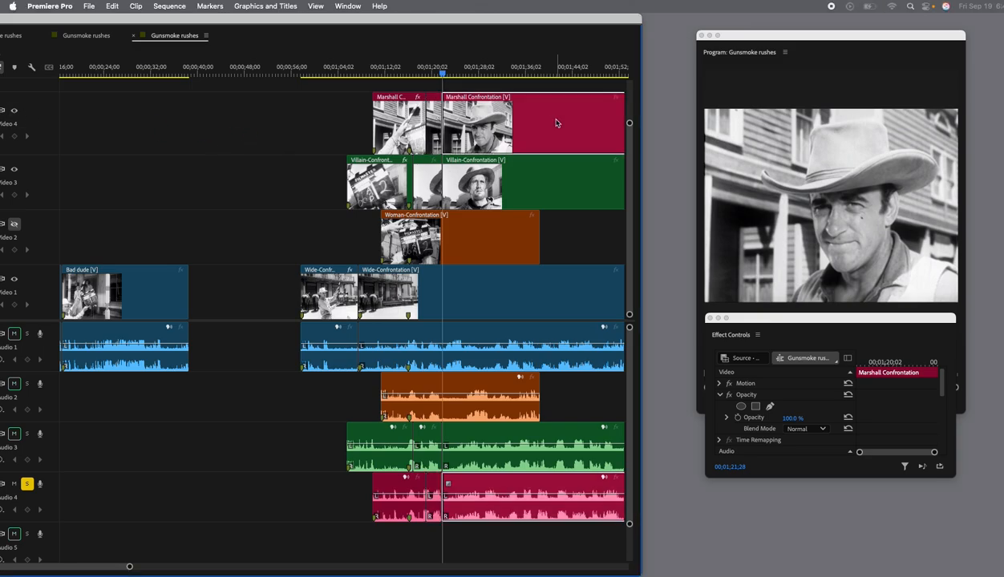
{"action": "left_click", "coordinate": [541, 188], "text": "shift"}
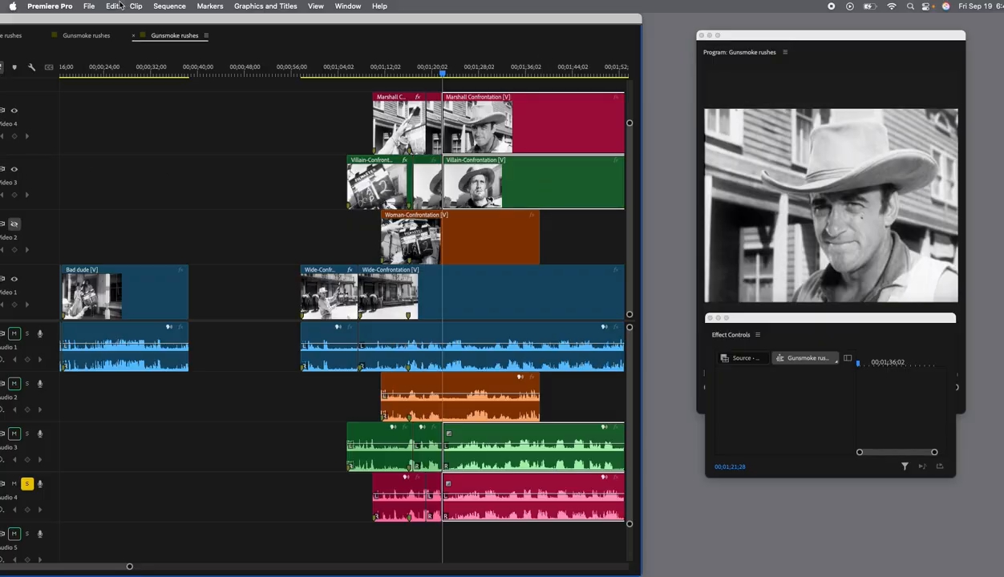
{"action": "left_click_drag", "start_coordinate": [111, 23], "coordinate": [155, 26]}
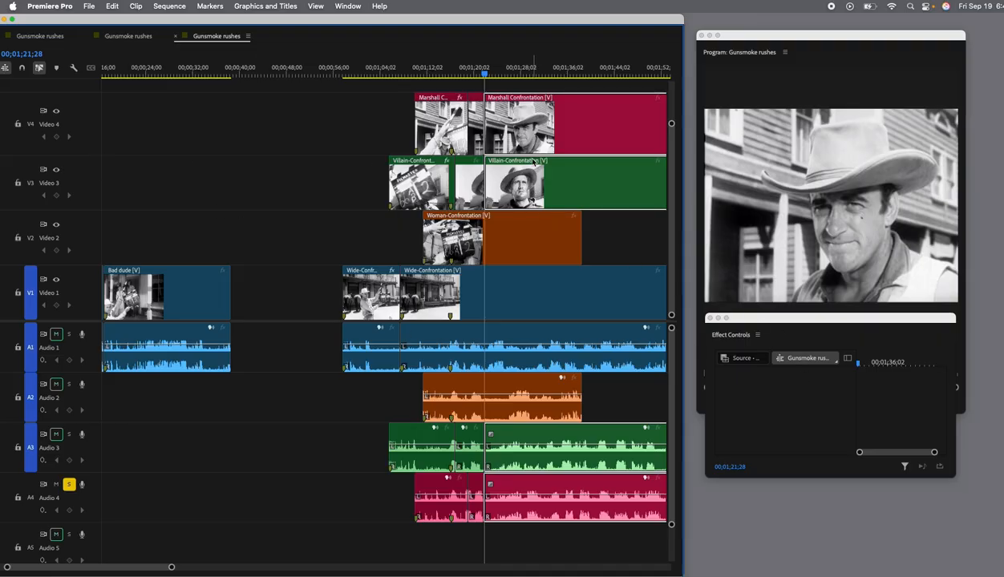
{"action": "left_click", "coordinate": [377, 94]}
{"action": "left_click", "coordinate": [573, 131]}
{"action": "left_click", "coordinate": [792, 418]}
{"action": "type", "text": "00.0"}
{"action": "key", "text": "Return"}
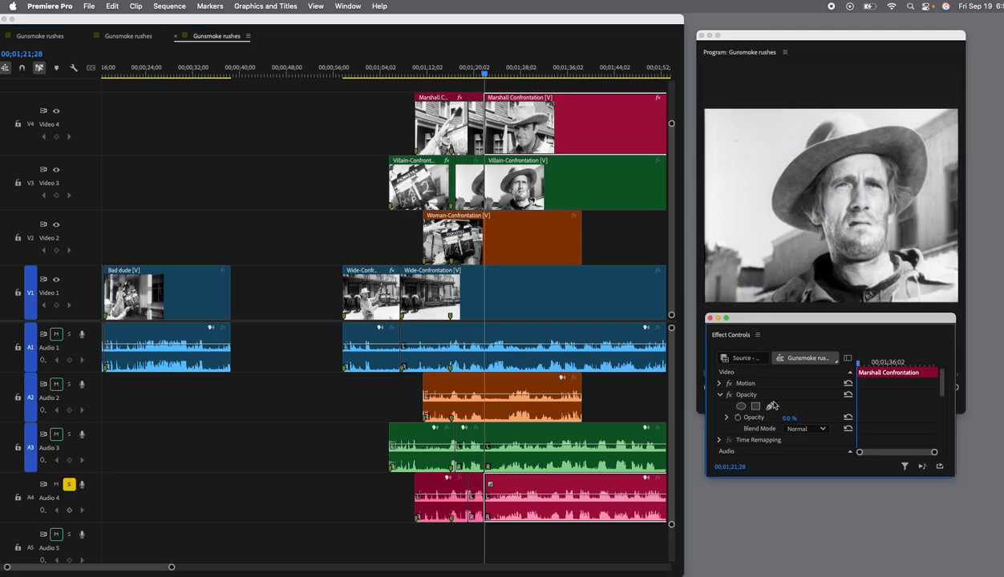
Set the opacity of the Villain-Confrontation segment after 00;01;21;28 to 0%.
{"action": "left_click", "coordinate": [555, 195]}
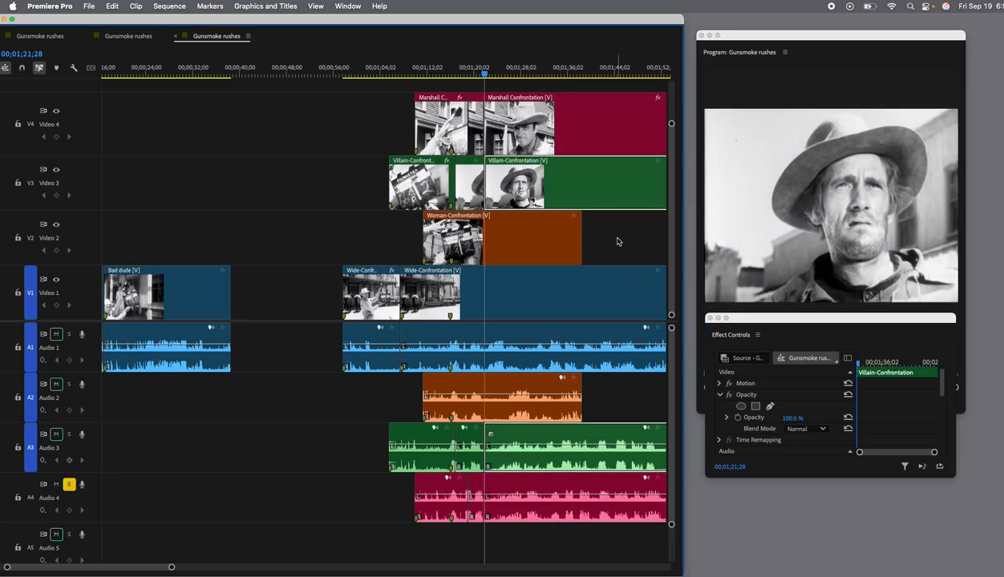
{"action": "left_click", "coordinate": [799, 419]}
{"action": "type", "text": "0"}
{"action": "key", "text": "Return"}
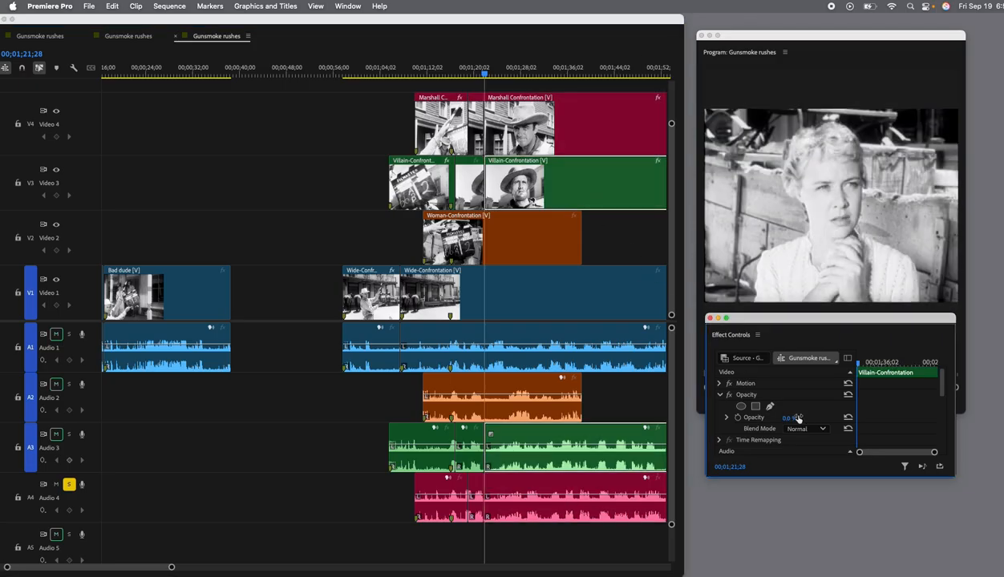
Replay the section before the angle change and check the Villain, Wide and Woman-Confrontation clips around 00;01;15;29.
{"action": "left_click_drag", "start_coordinate": [485, 75], "coordinate": [404, 79]}
{"action": "key", "text": "space"}
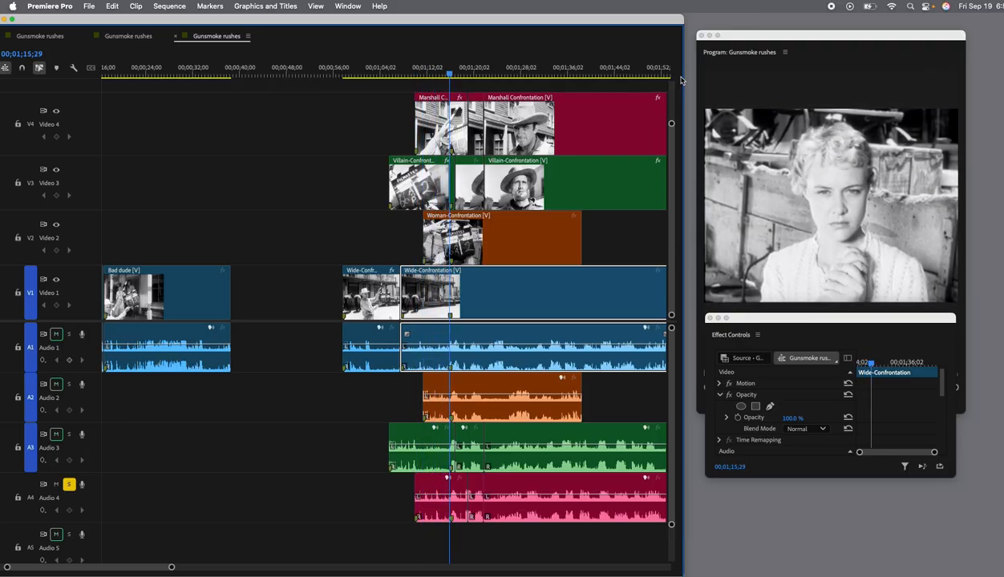
{"action": "left_click", "coordinate": [463, 184]}
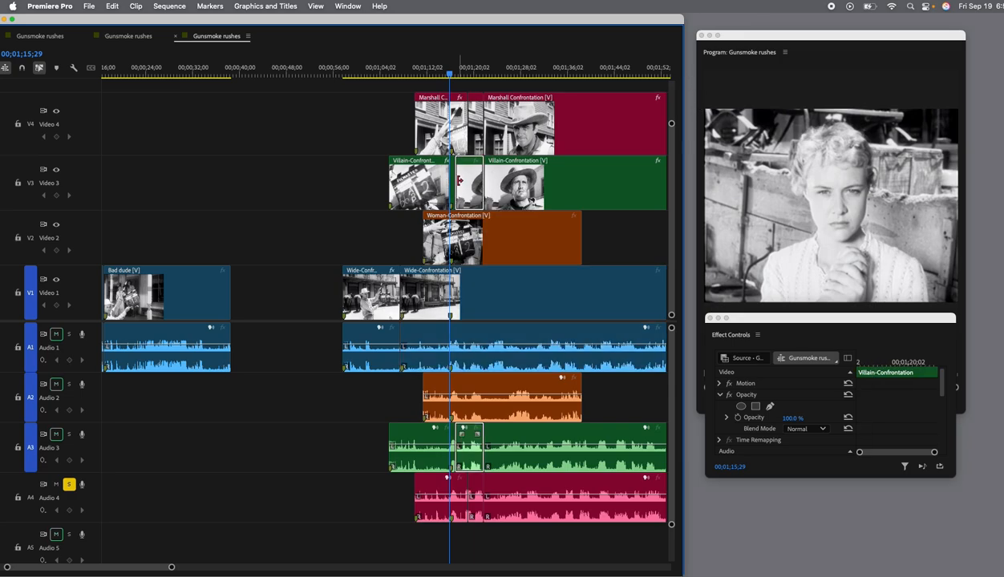
{"action": "left_click", "coordinate": [433, 185]}
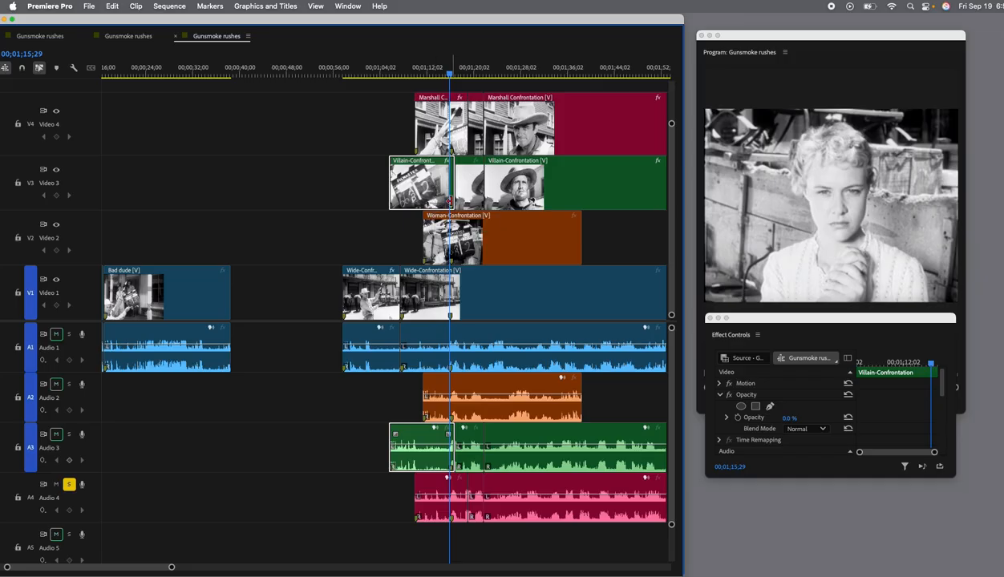
{"action": "left_click", "coordinate": [433, 306]}
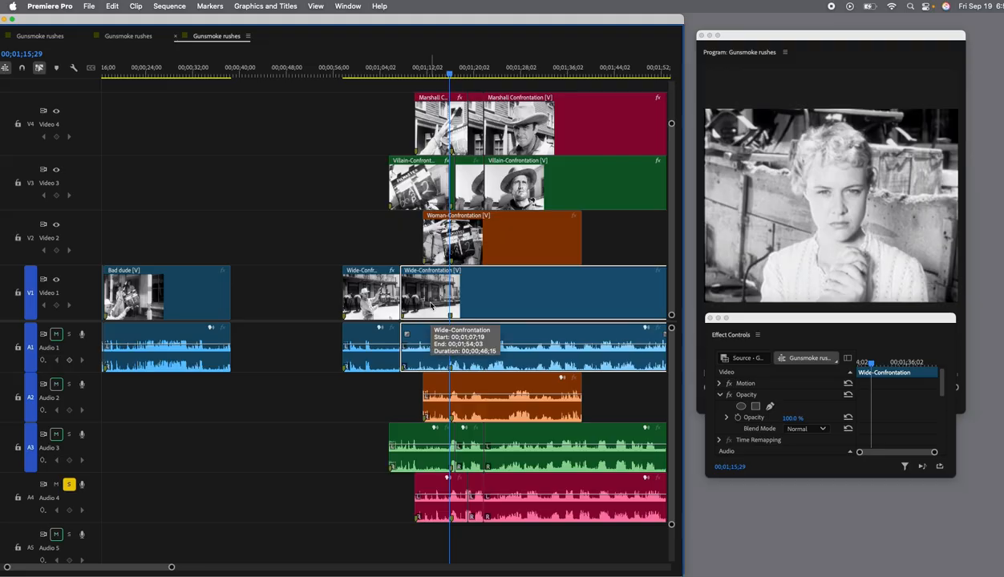
{"action": "left_click", "coordinate": [472, 239]}
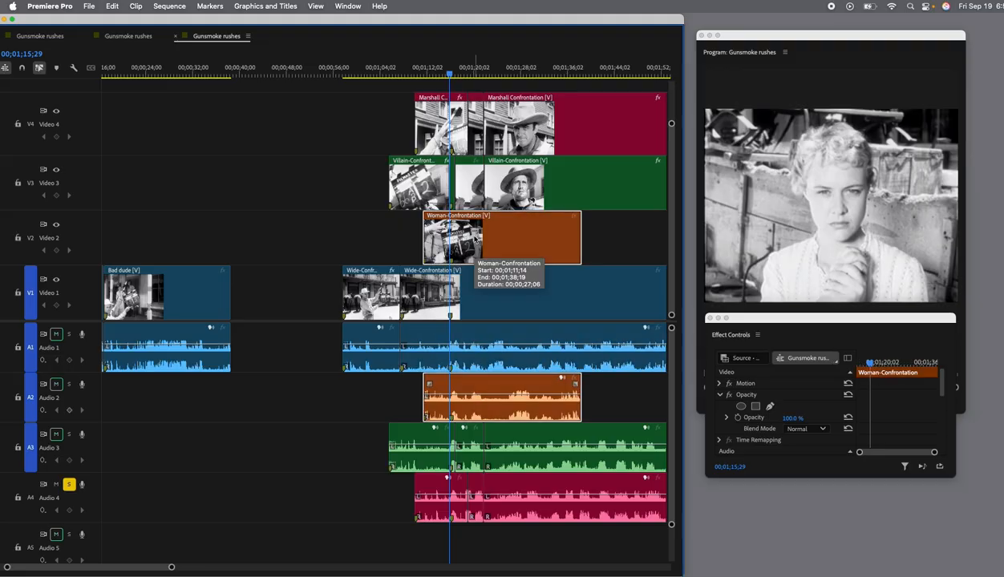
Find the cut point just before the angle change and split the Woman-Confrontation clip at 00;01;21;05.
{"action": "scroll", "coordinate": [475, 243], "scroll_direction": "right", "scroll_amount": 2}
{"action": "key", "text": "space"}
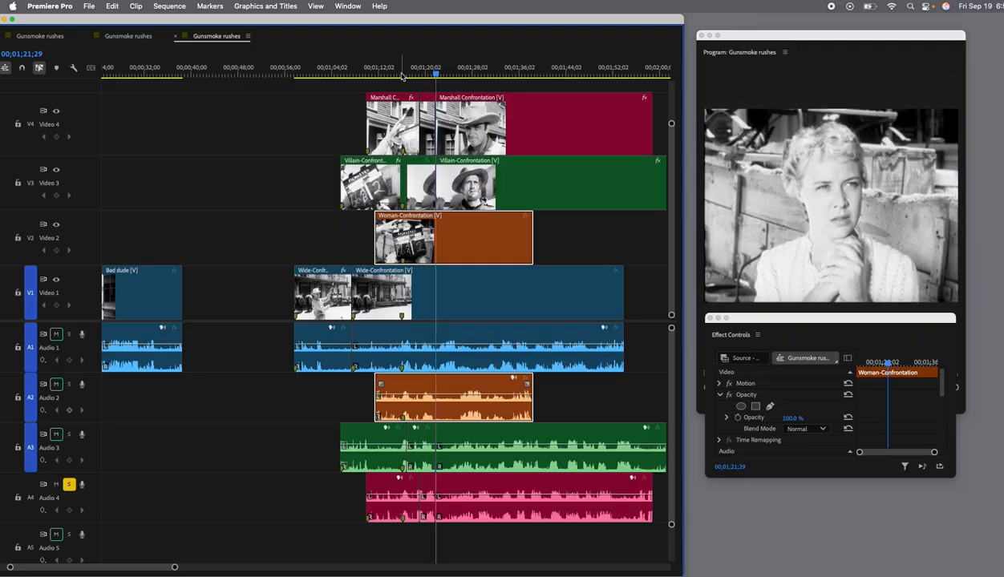
{"action": "left_click_drag", "start_coordinate": [438, 75], "coordinate": [433, 74]}
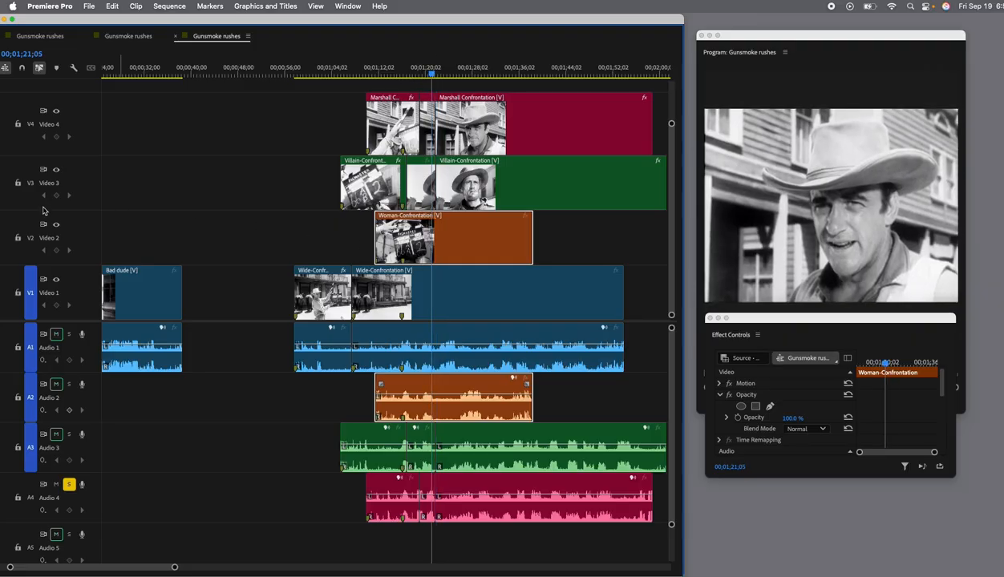
{"action": "key", "text": "c"}
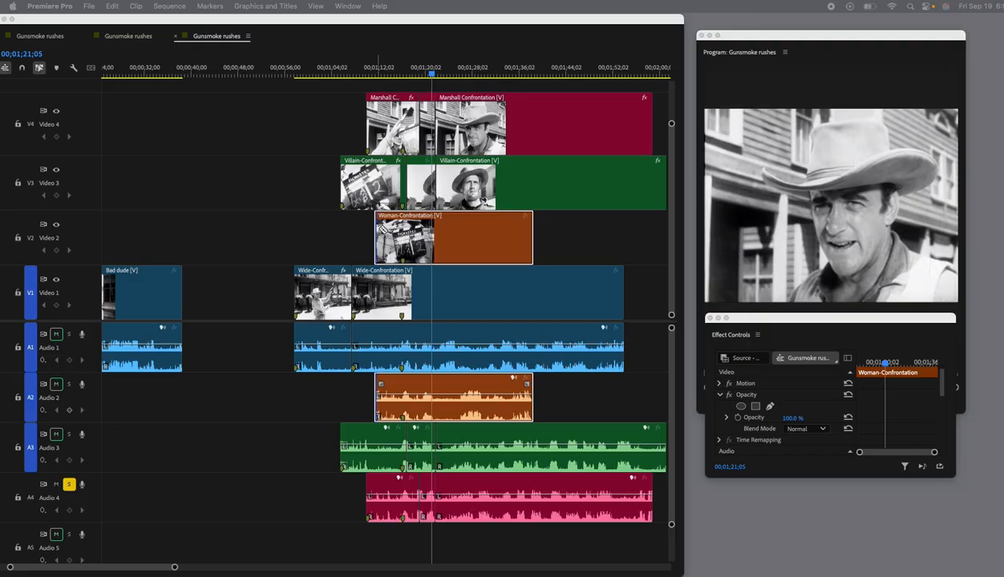
{"action": "left_click", "coordinate": [433, 239]}
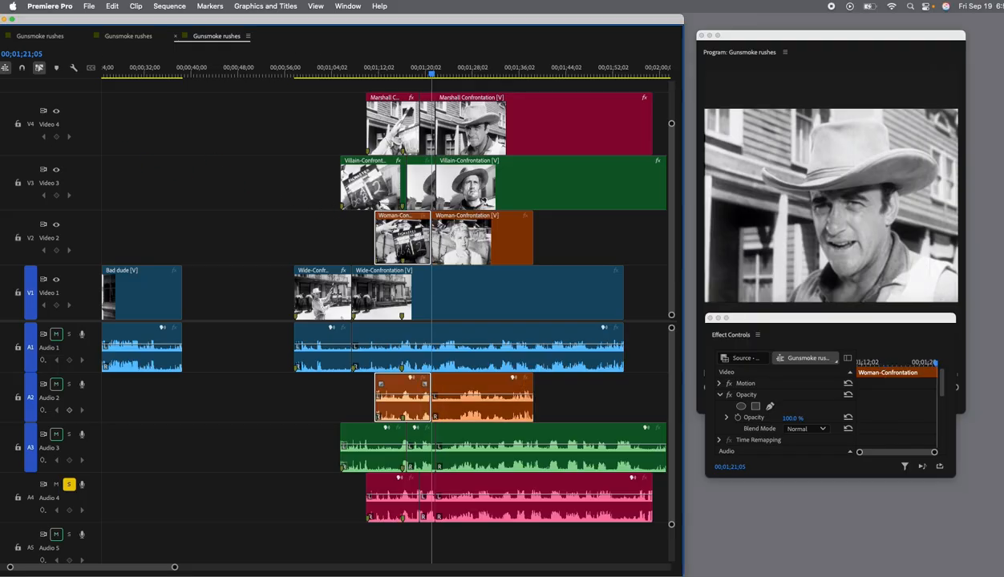
Set the opacity of the first Woman-Confrontation segment, containing the slate, to 0%.
{"action": "key", "text": "v"}
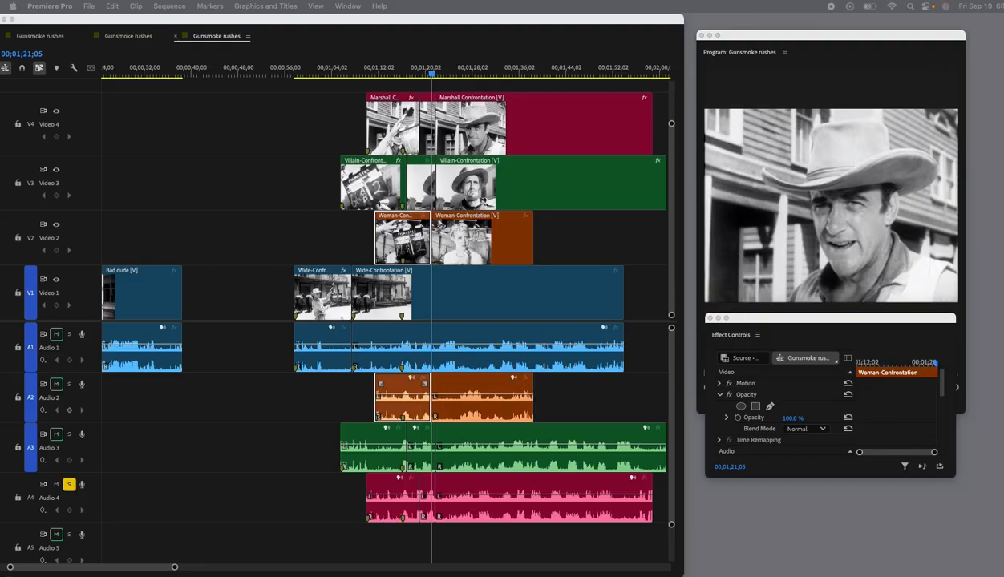
{"action": "left_click", "coordinate": [403, 243]}
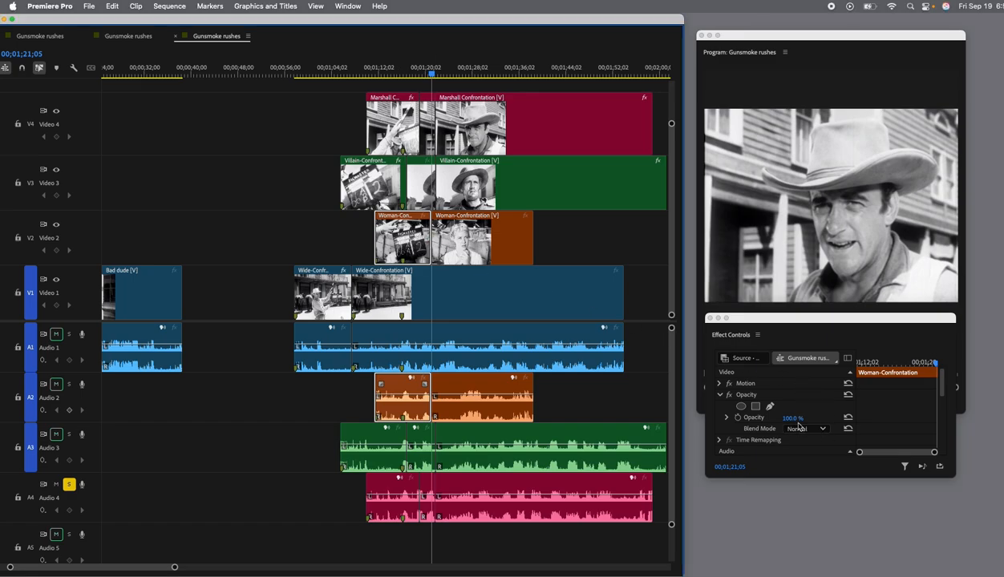
{"action": "left_click_drag", "start_coordinate": [796, 421], "coordinate": [716, 421]}
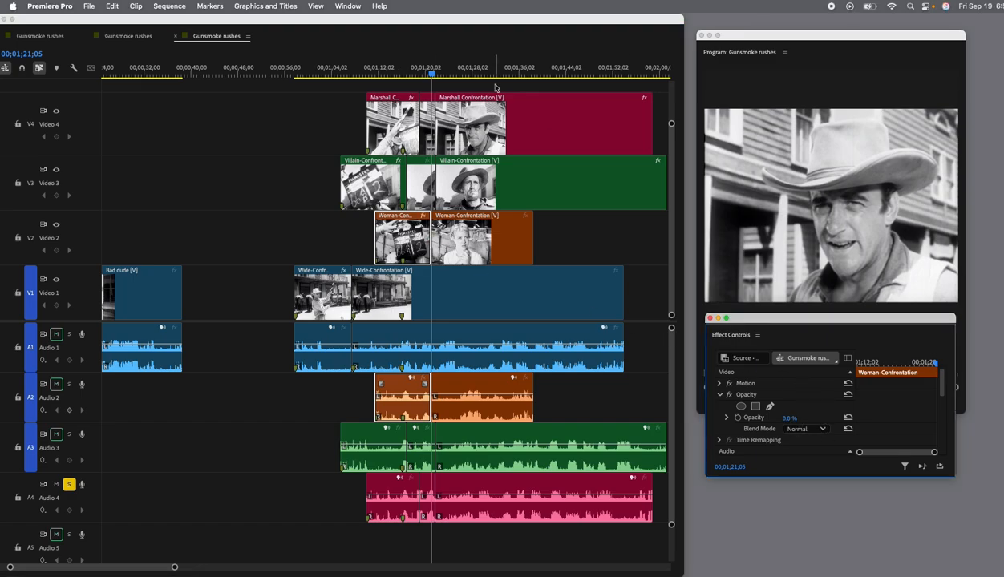
Play back the confrontation scene from its beginning through the angle changes, stopping at 00;01;29;05.
{"action": "left_click_drag", "start_coordinate": [437, 74], "coordinate": [340, 83]}
{"action": "scroll", "coordinate": [340, 84], "scroll_direction": "left", "scroll_amount": 2}
{"action": "key", "text": "space"}
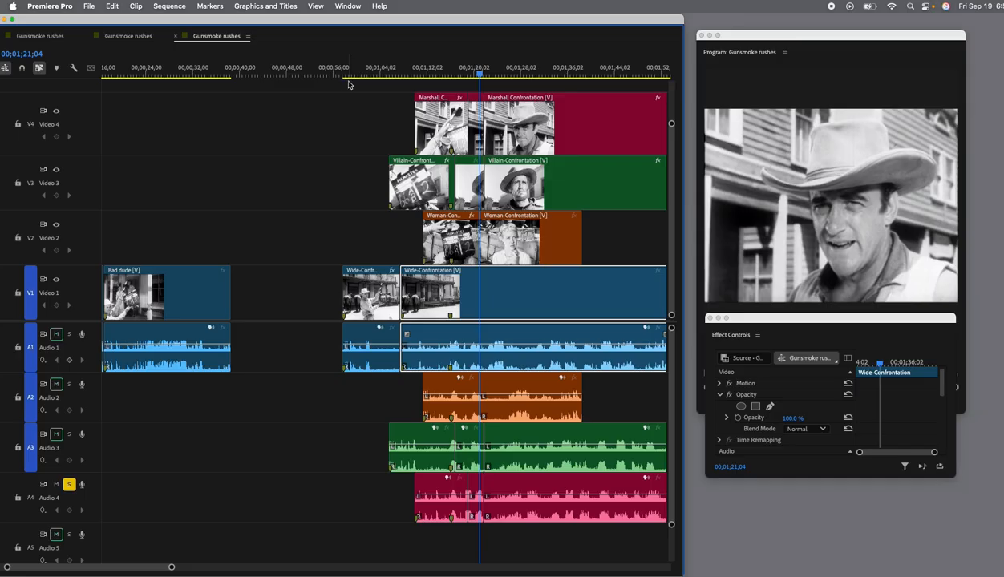
{"action": "left_click_drag", "start_coordinate": [482, 74], "coordinate": [385, 86]}
{"action": "key", "text": "space"}
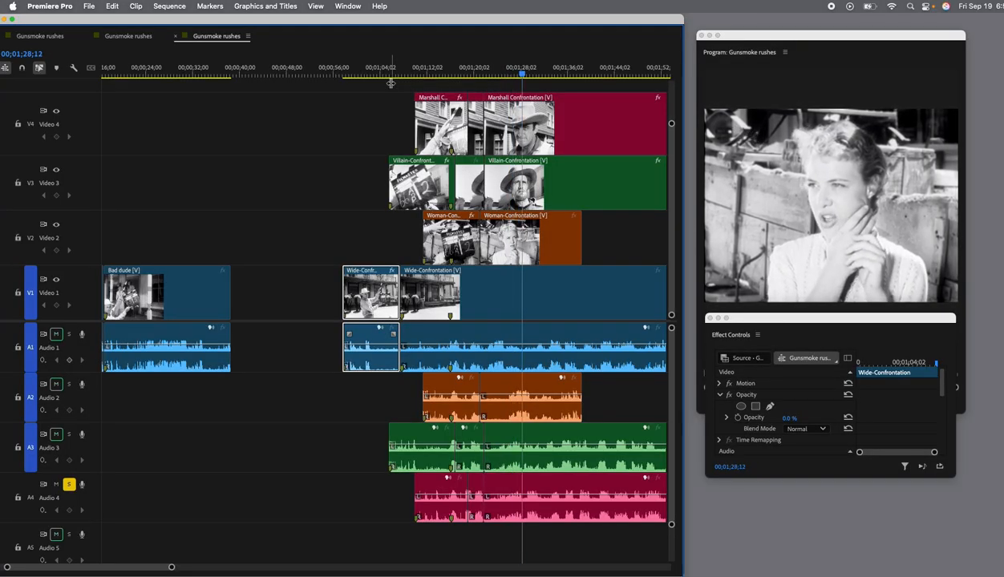
{"action": "key", "text": "space"}
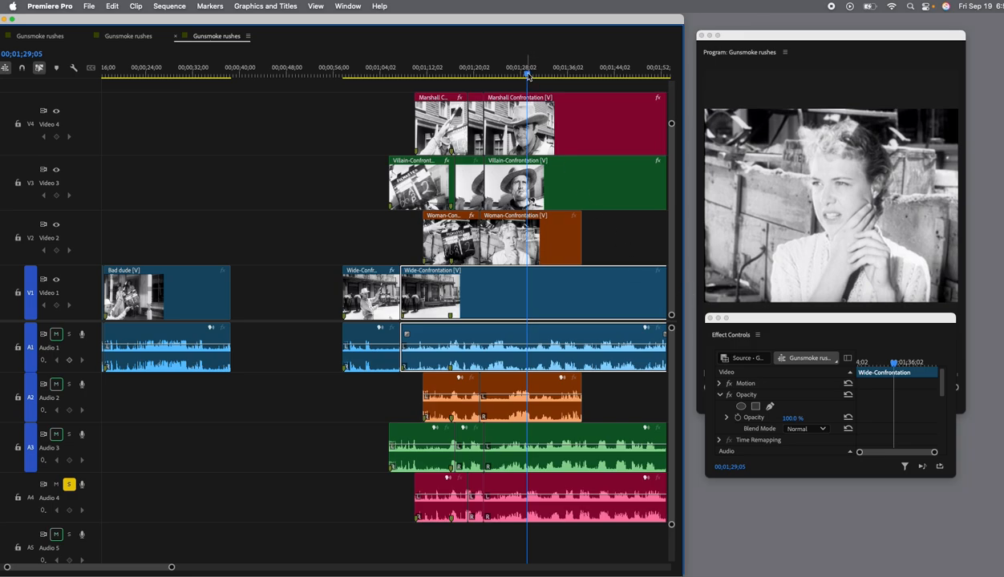
Replay the scene from the start of the visible Wide-Confrontation segment through to the woman's shot.
{"action": "scroll", "coordinate": [509, 124], "scroll_direction": "right", "scroll_amount": 5}
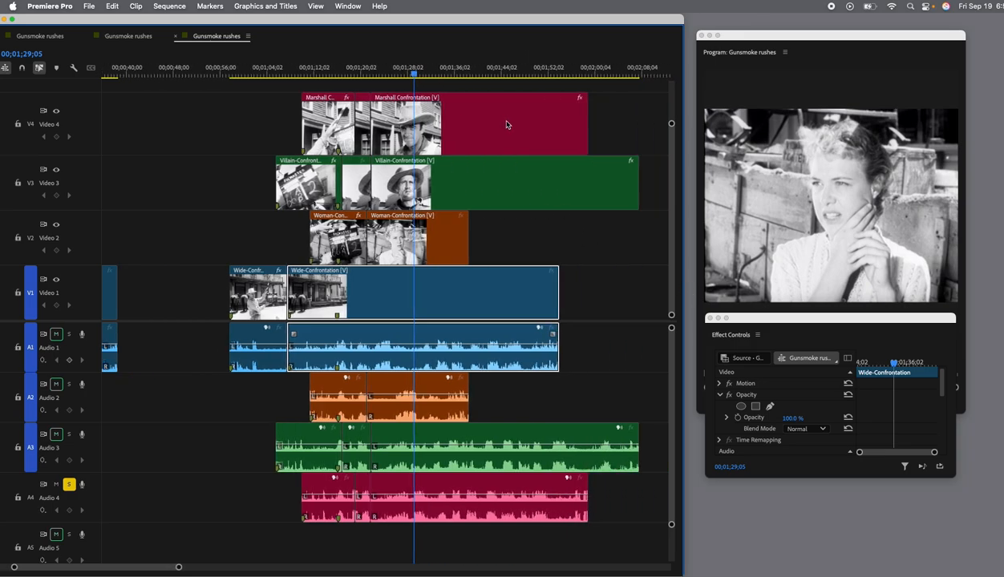
{"action": "left_click", "coordinate": [320, 76]}
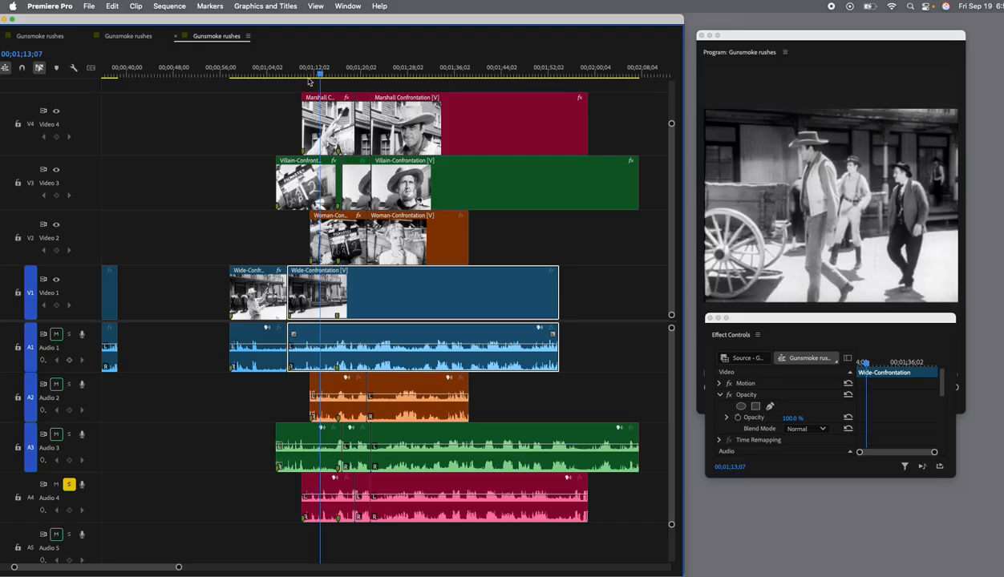
{"action": "left_click_drag", "start_coordinate": [320, 76], "coordinate": [288, 76]}
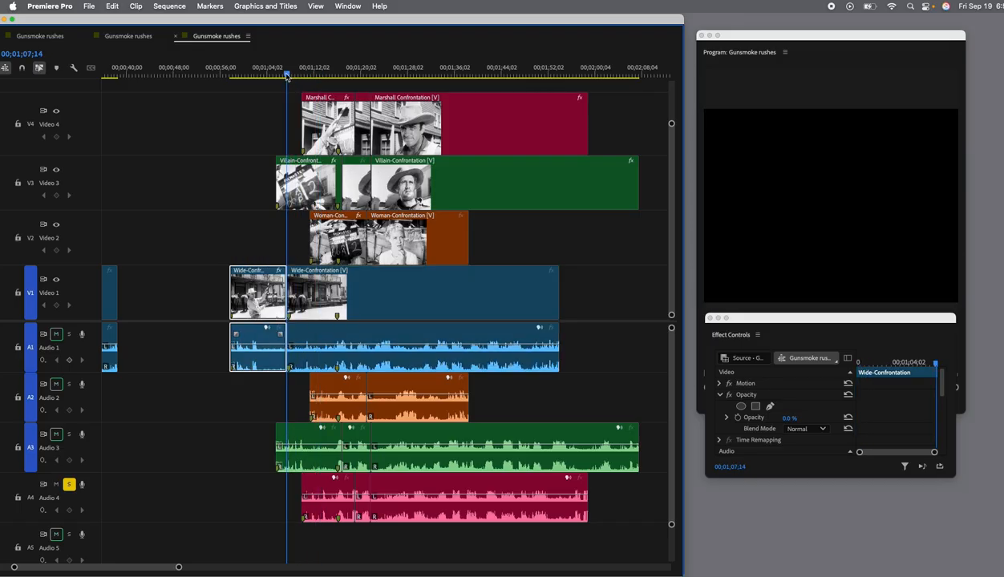
{"action": "key", "text": "Down"}
{"action": "scroll", "coordinate": [287, 77], "scroll_direction": "left", "scroll_amount": 1}
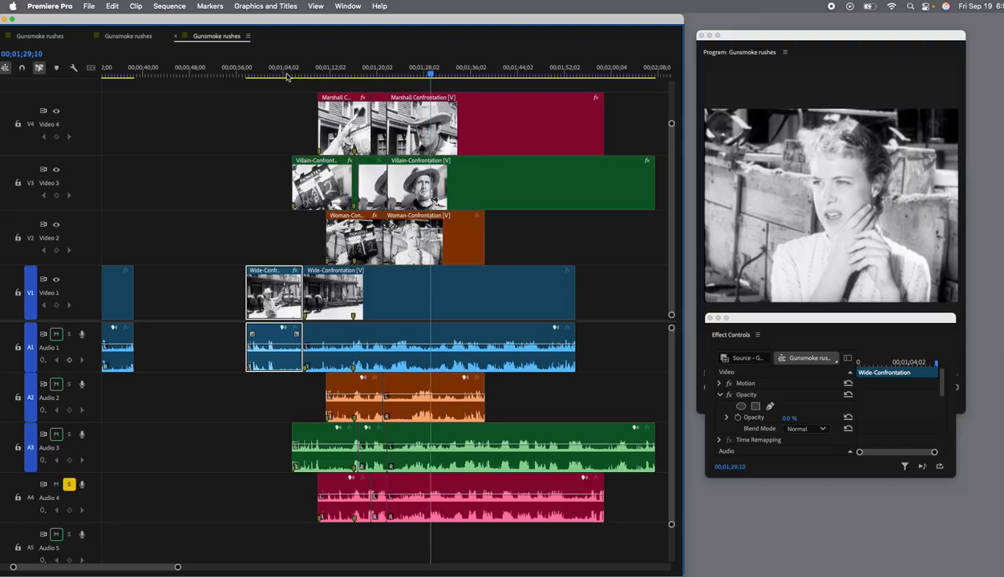
Replay the cut from the marshall to the woman and check the second Woman-Confrontation and middle Villain-Confrontation segments.
{"action": "key", "text": "d"}
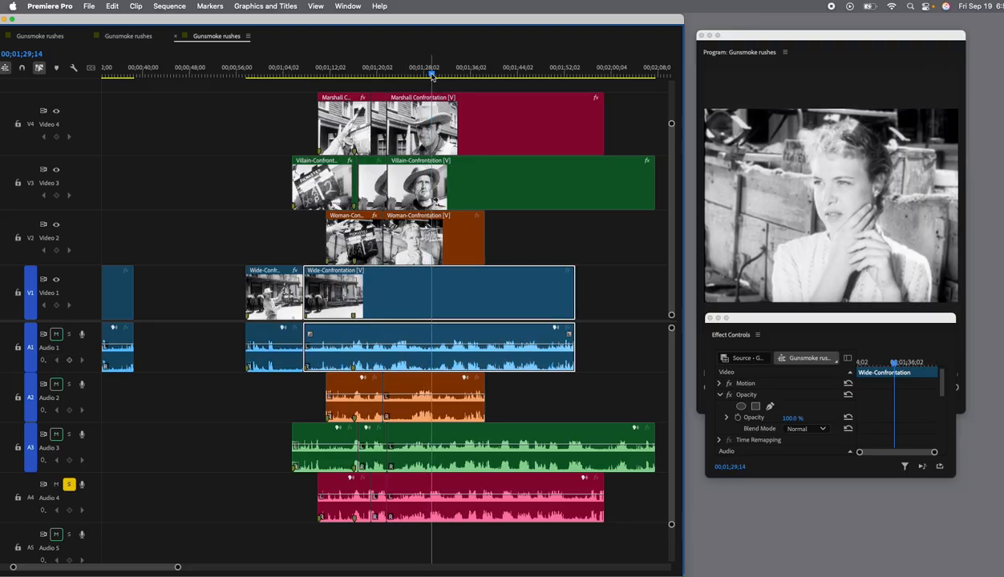
{"action": "left_click_drag", "start_coordinate": [432, 76], "coordinate": [358, 81]}
{"action": "key", "text": "space"}
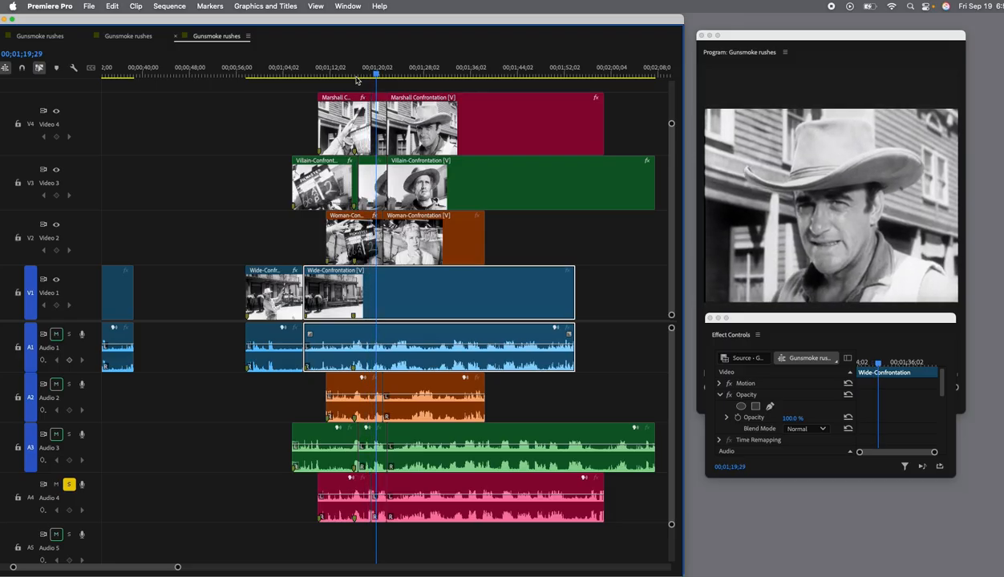
{"action": "key", "text": "space"}
{"action": "scroll", "coordinate": [438, 184], "scroll_direction": "right", "scroll_amount": 3}
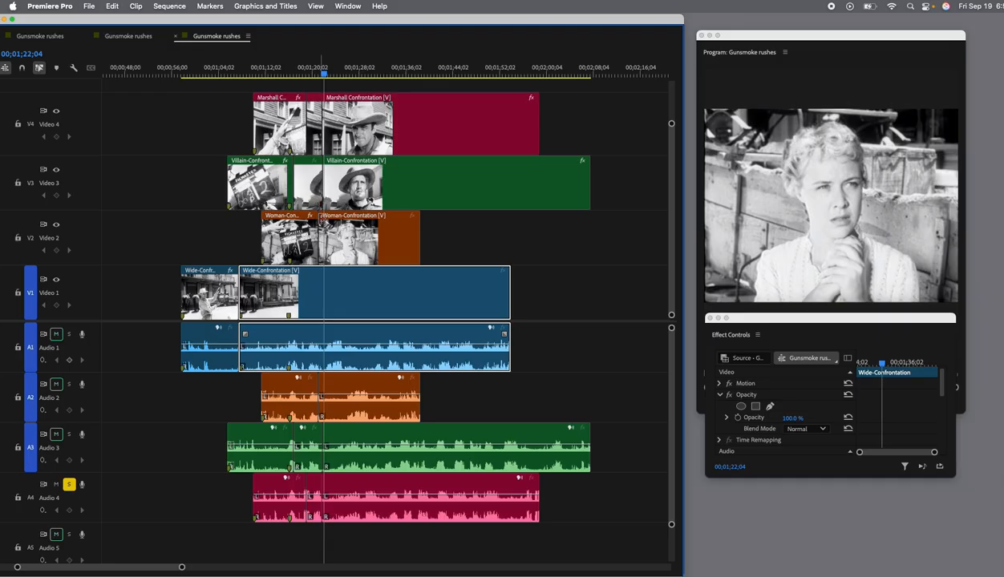
{"action": "left_click", "coordinate": [338, 228]}
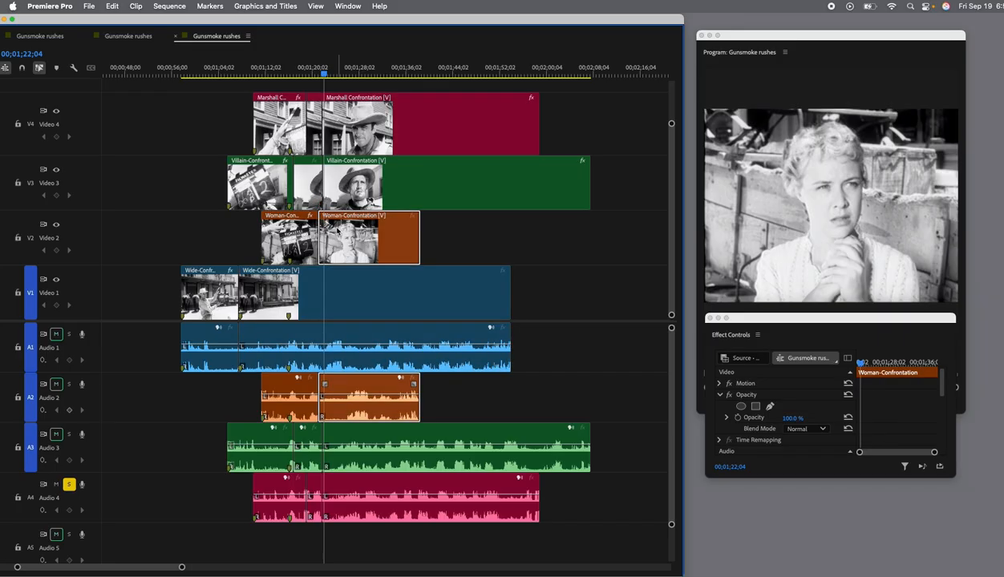
{"action": "left_click", "coordinate": [316, 202]}
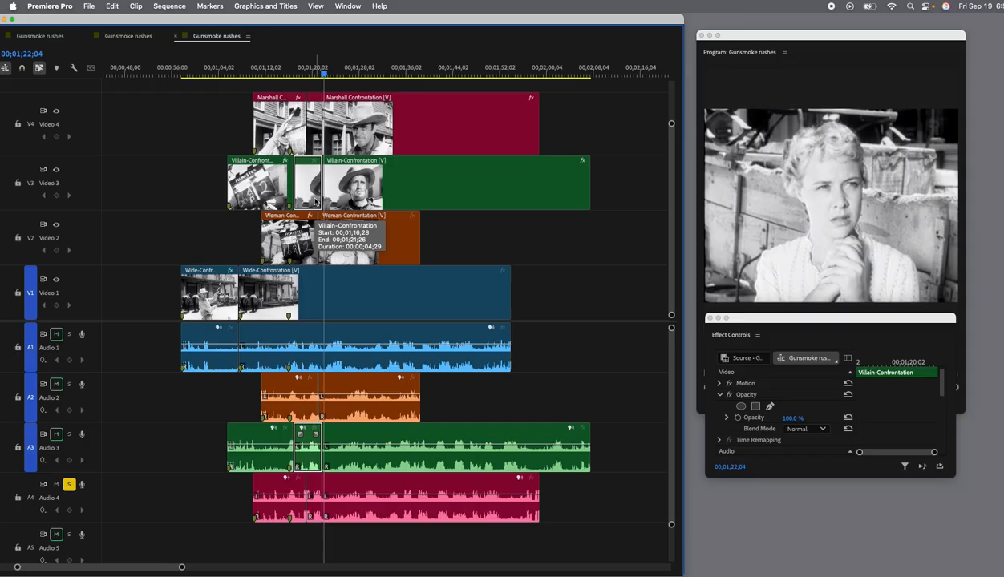
Scrub around 00;01;21;21 to 00;01;22;19 to examine the cut for stray villain frames between the marshall and the woman.
{"action": "scroll", "coordinate": [316, 202], "scroll_direction": "right", "scroll_amount": 3}
{"action": "left_click", "coordinate": [275, 77]}
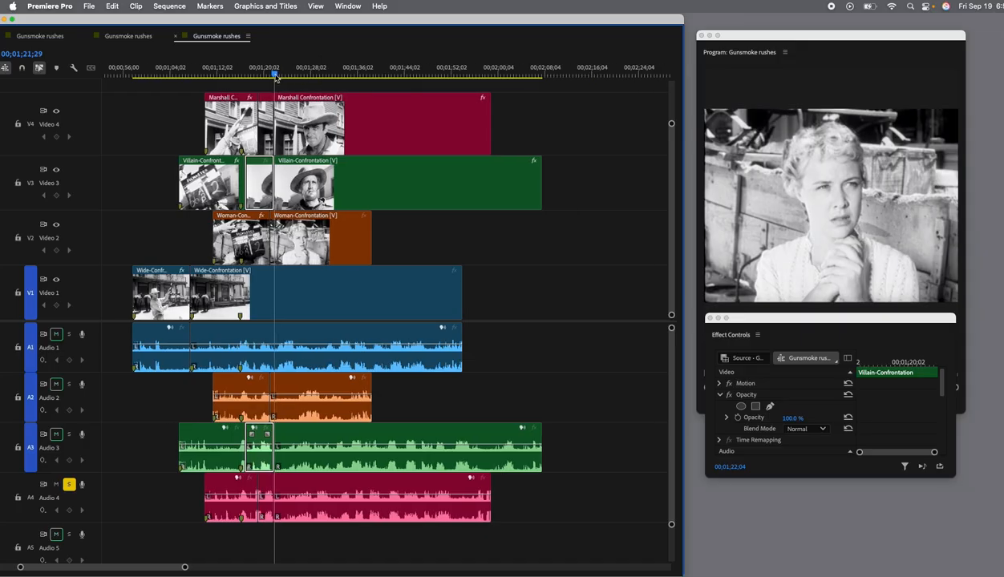
{"action": "left_click", "coordinate": [275, 76]}
{"action": "left_click_drag", "start_coordinate": [275, 78], "coordinate": [275, 78]}
{"action": "left_click", "coordinate": [275, 77]}
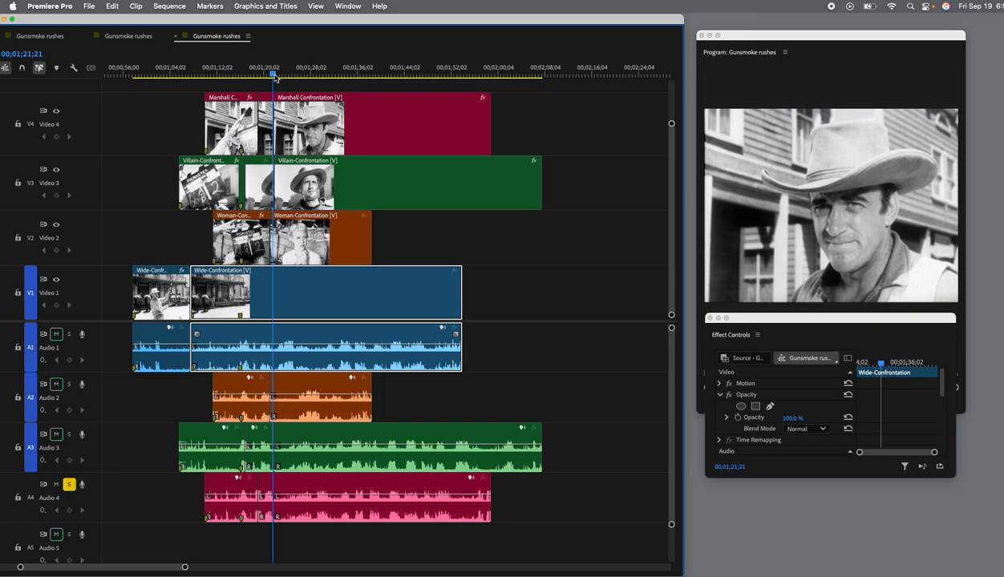
{"action": "left_click", "coordinate": [275, 77]}
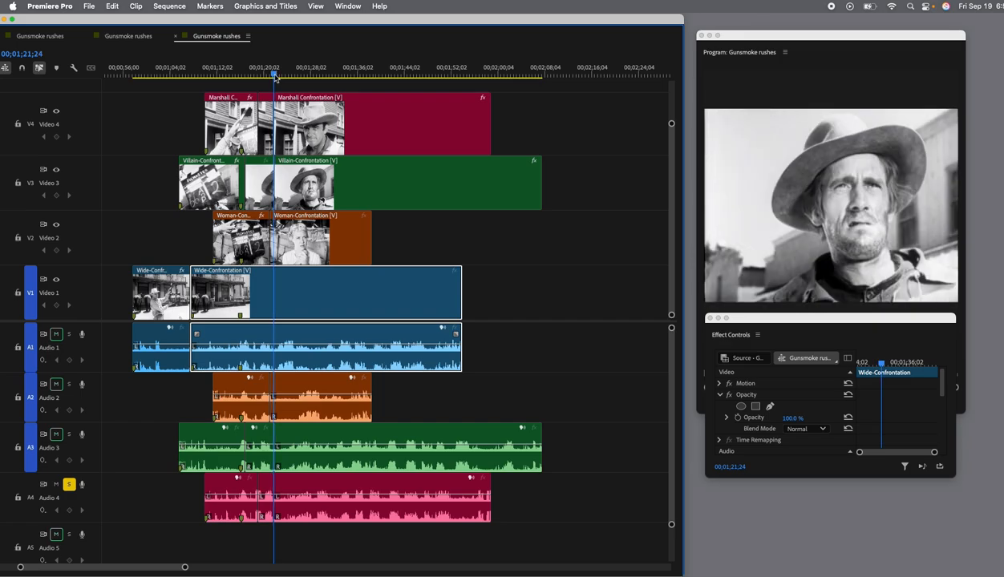
{"action": "left_click", "coordinate": [274, 77]}
{"action": "left_click", "coordinate": [276, 77]}
{"action": "left_click_drag", "start_coordinate": [276, 78], "coordinate": [279, 78]}
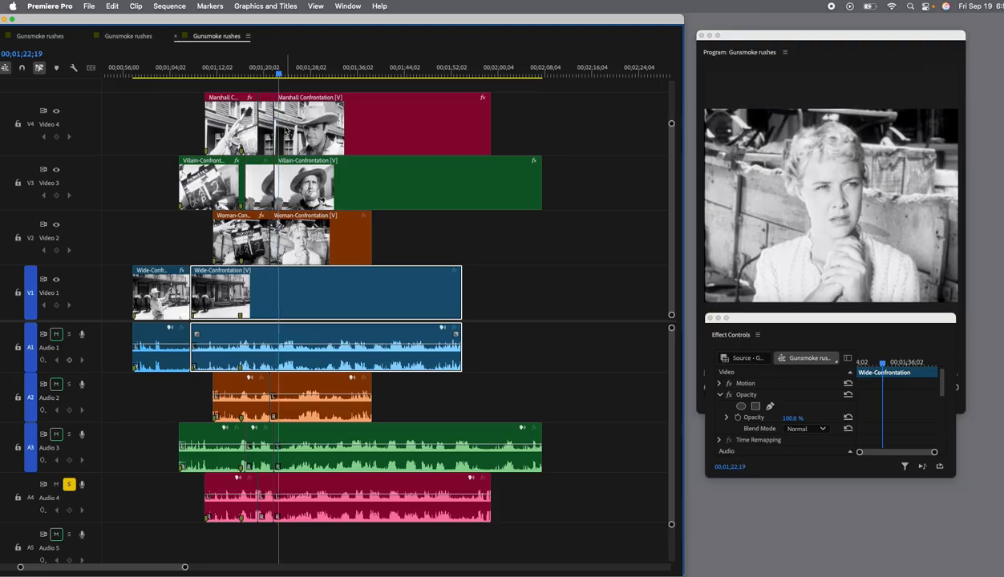
{"action": "left_click", "coordinate": [285, 192]}
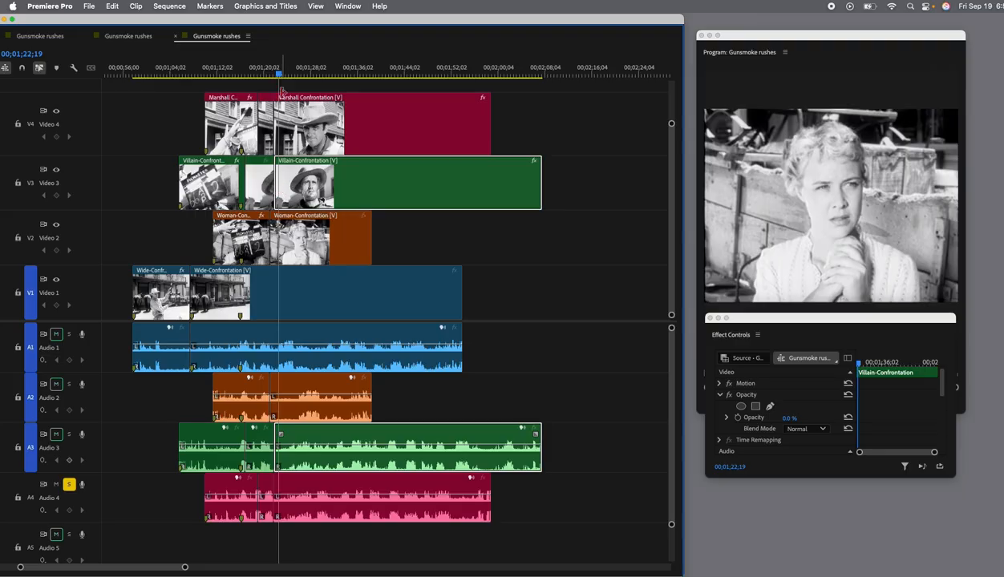
Trim the end of the middle Villain-Confrontation segment slightly earlier and play through the cut to the woman.
{"action": "left_click_drag", "start_coordinate": [281, 77], "coordinate": [275, 78]}
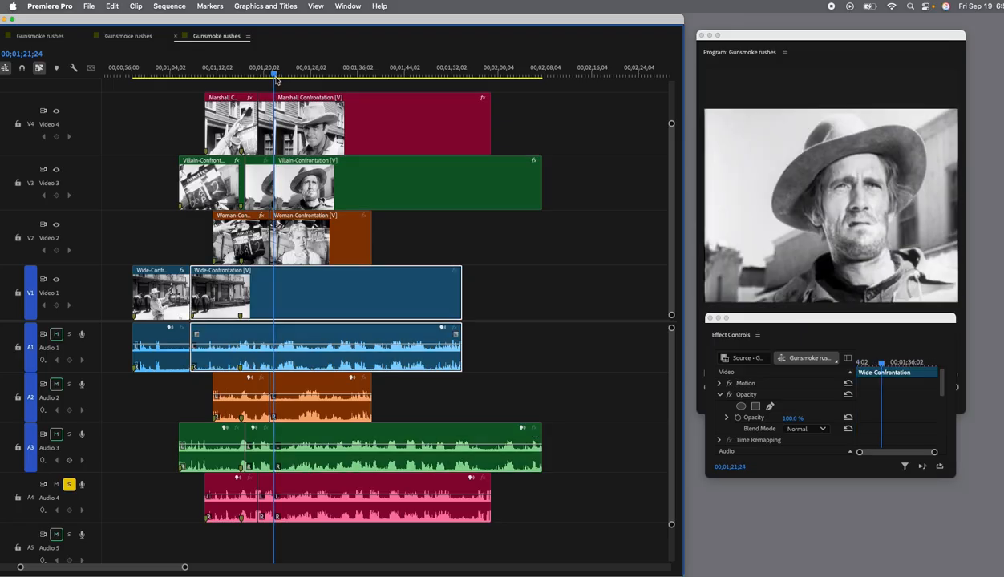
{"action": "left_click", "coordinate": [263, 183]}
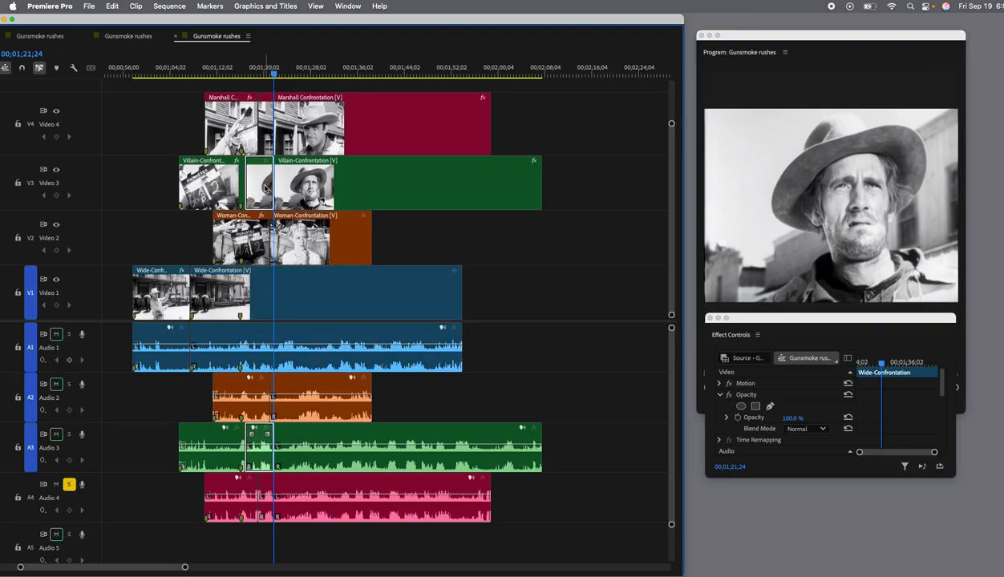
{"action": "left_click_drag", "start_coordinate": [272, 186], "coordinate": [270, 186]}
{"action": "left_click_drag", "start_coordinate": [275, 77], "coordinate": [269, 78]}
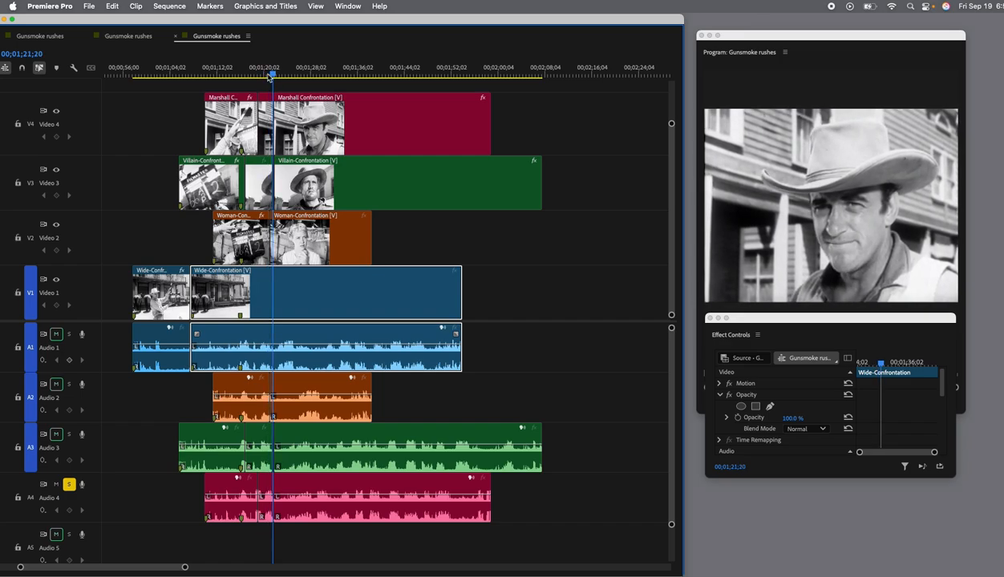
{"action": "key", "text": "space"}
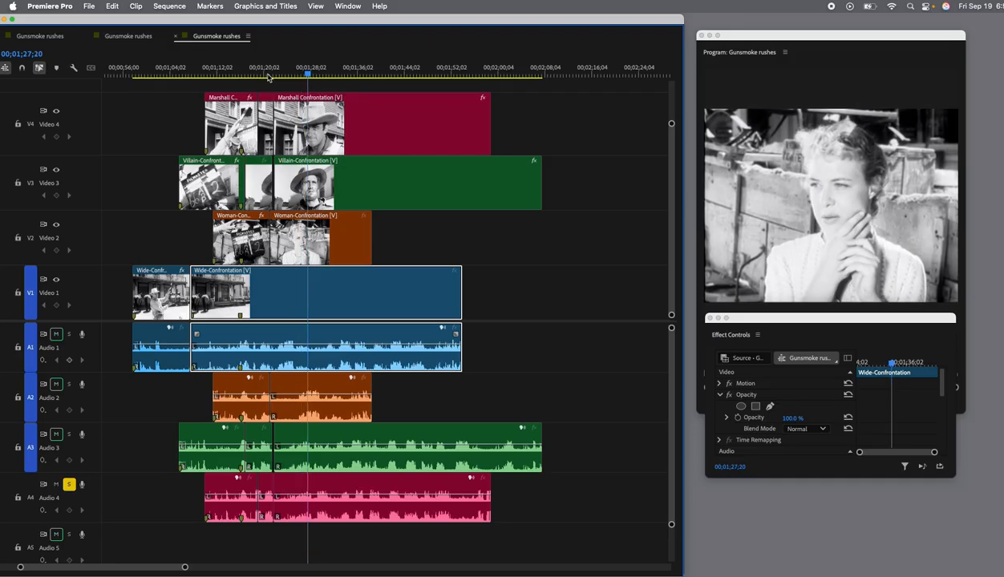
Play the woman's shot to find where the marshall's line starts and split the last Marshall Confrontation segment at 00;01;29;13.
{"action": "key", "text": "space"}
{"action": "left_click", "coordinate": [362, 145]}
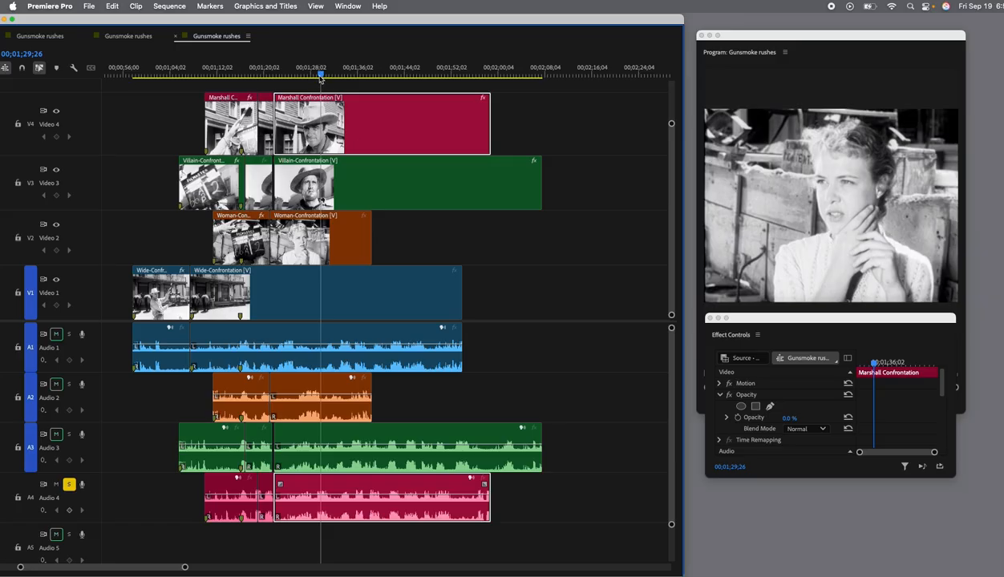
{"action": "left_click_drag", "start_coordinate": [320, 78], "coordinate": [318, 77]}
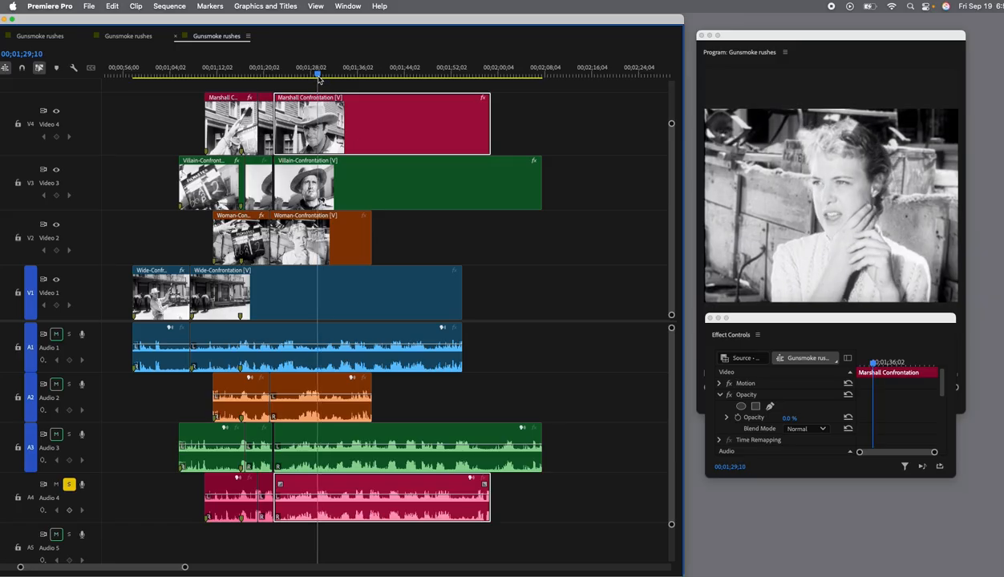
{"action": "left_click_drag", "start_coordinate": [318, 78], "coordinate": [320, 78]}
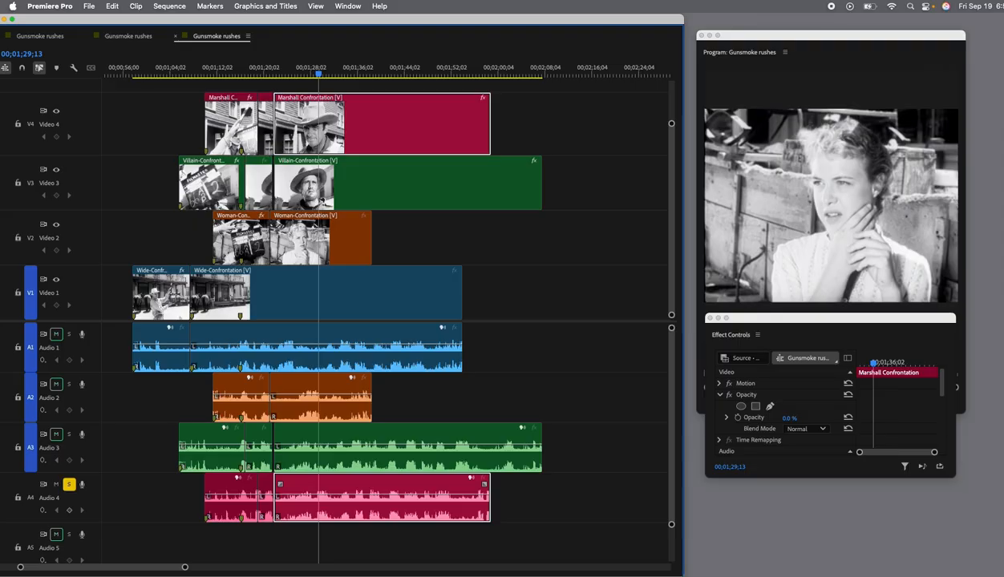
{"action": "left_click", "coordinate": [320, 120]}
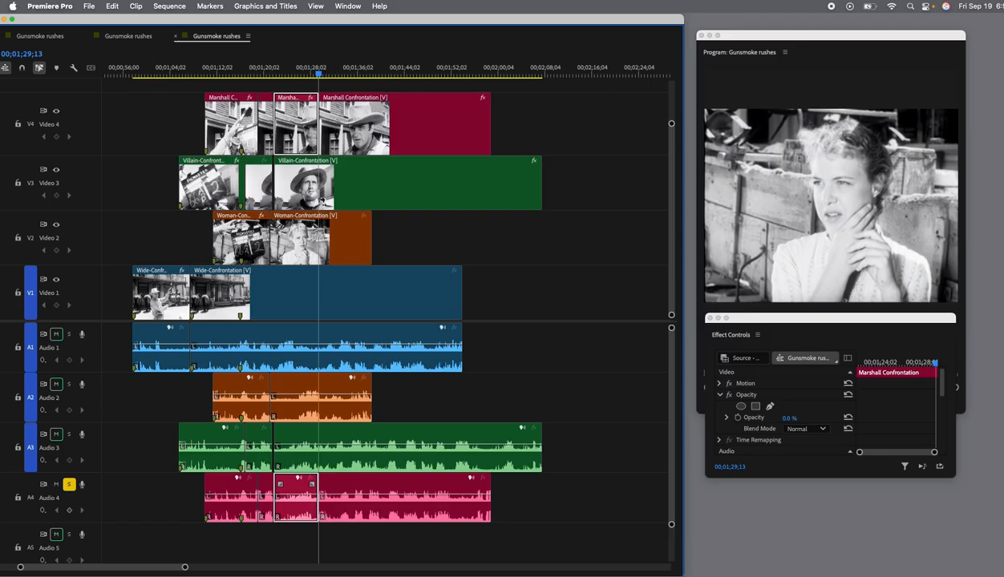
Raise the opacity of the Marshall Confrontation segment after 00;01;29;13 to 99%.
{"action": "left_click", "coordinate": [377, 120]}
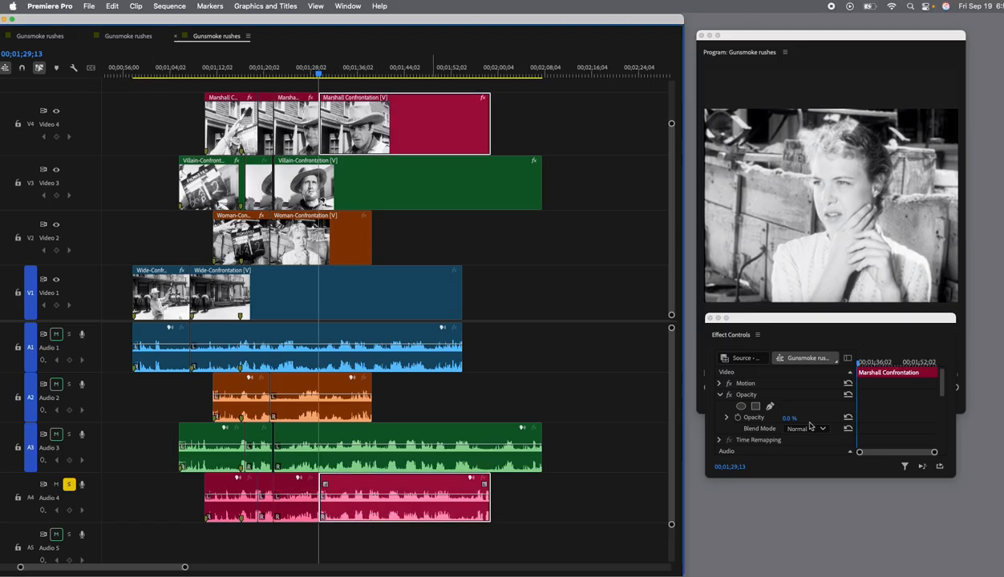
{"action": "scroll", "coordinate": [744, 390], "scroll_direction": "right", "scroll_amount": 1}
{"action": "left_click_drag", "start_coordinate": [789, 419], "coordinate": [842, 418]}
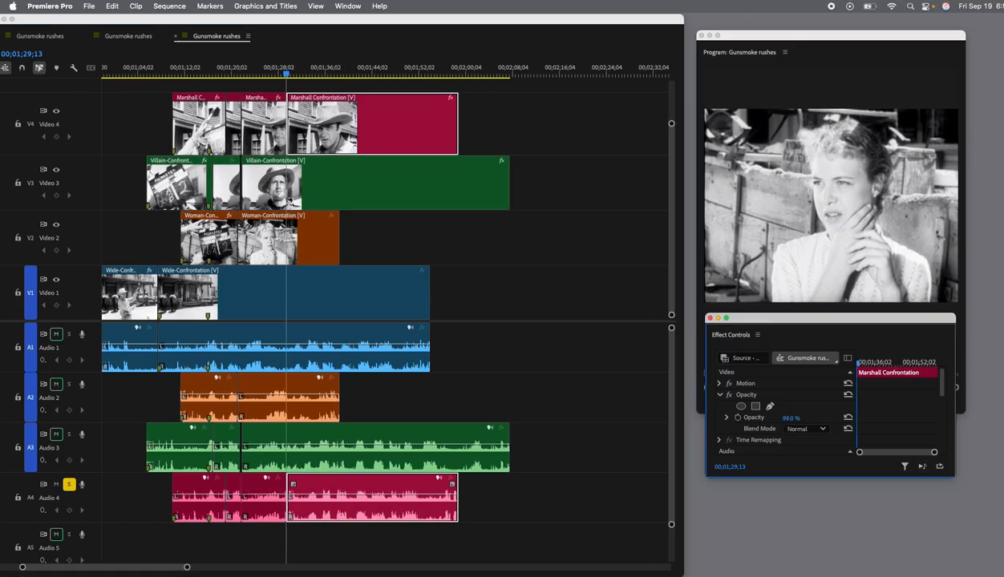
Play through the cut to the marshall and split his last Marshall Confrontation segment at 00;01;33;20.
{"action": "left_click", "coordinate": [267, 75]}
{"action": "key", "text": "space"}
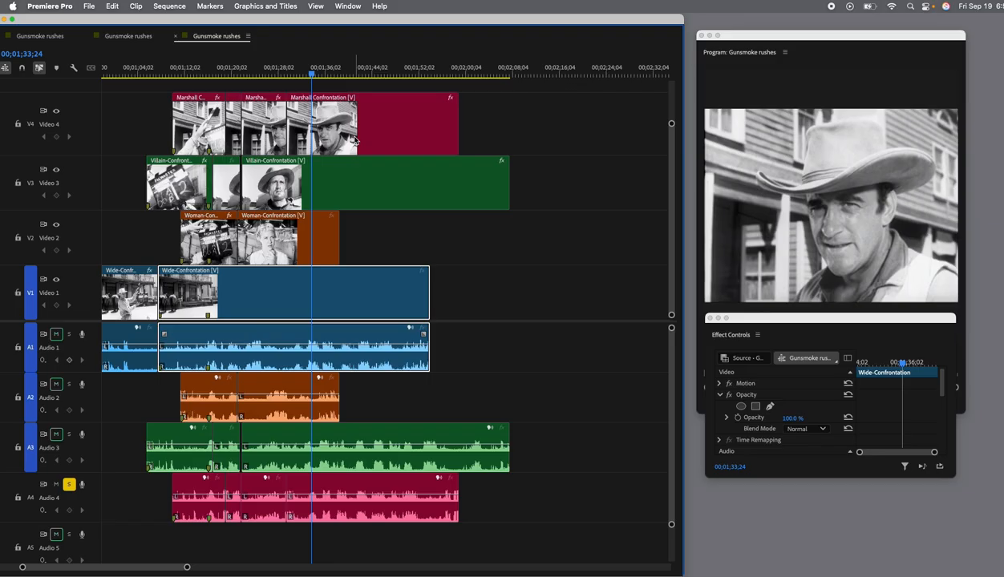
{"action": "scroll", "coordinate": [358, 141], "scroll_direction": "left", "scroll_amount": 5}
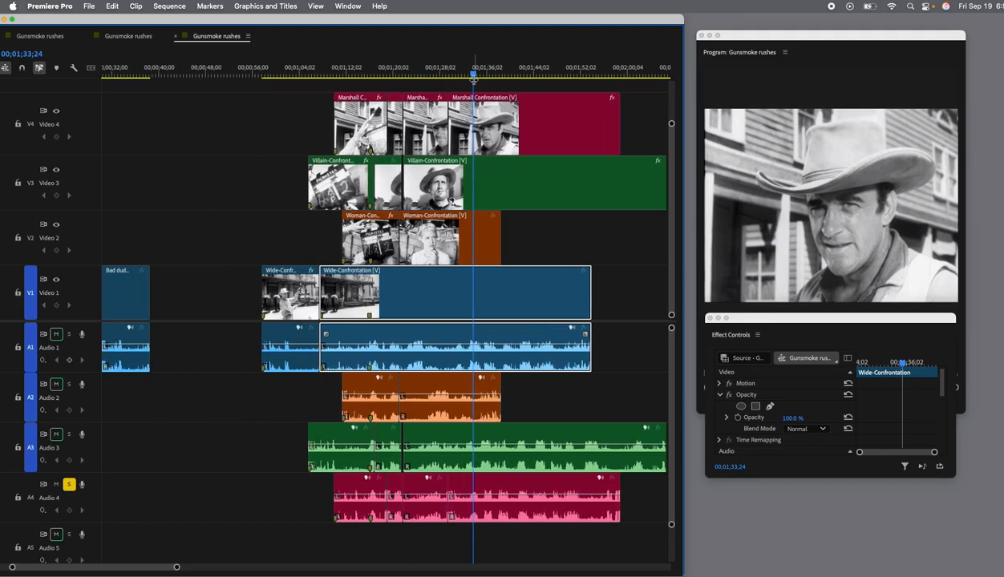
{"action": "left_click", "coordinate": [473, 76]}
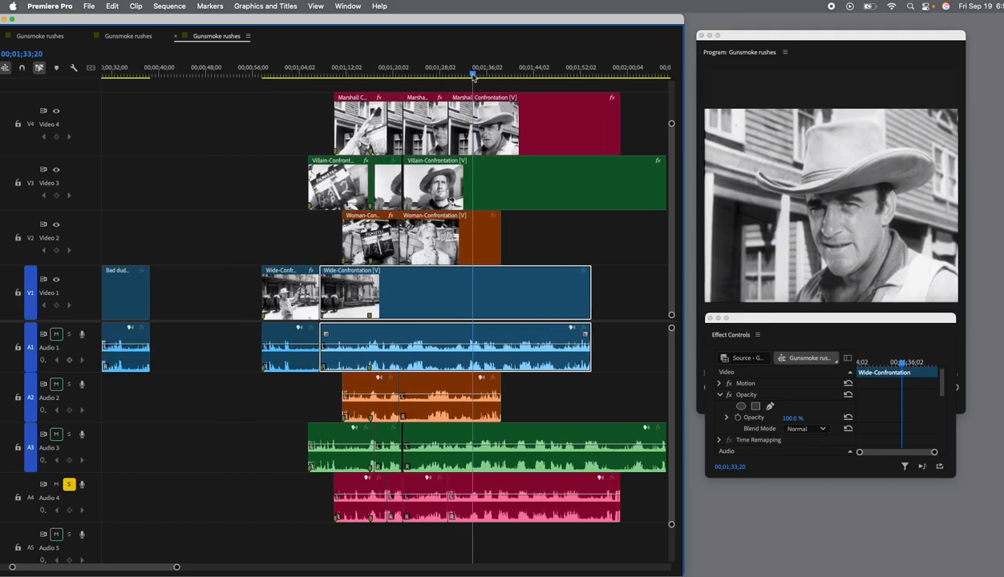
{"action": "left_click", "coordinate": [491, 127]}
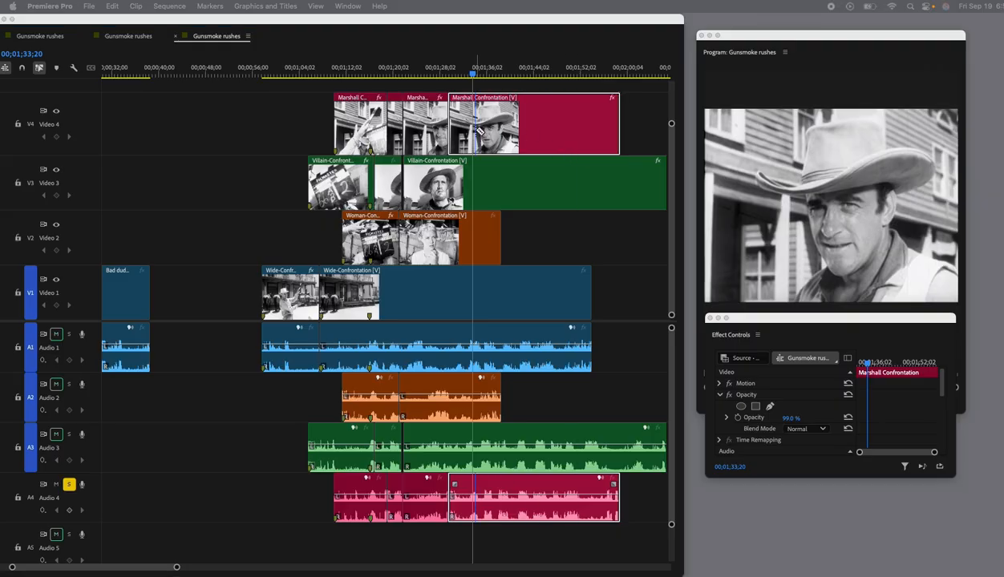
{"action": "key", "text": "super+k"}
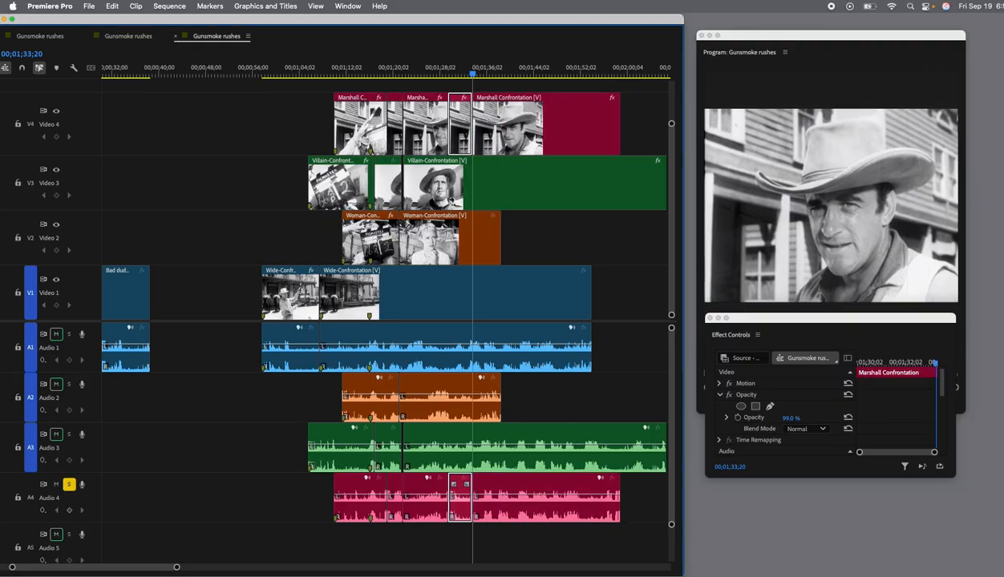
Set the opacity of the final Marshall Confrontation segment to 0% and play through the end of the marshall's shot.
{"action": "left_click", "coordinate": [599, 135]}
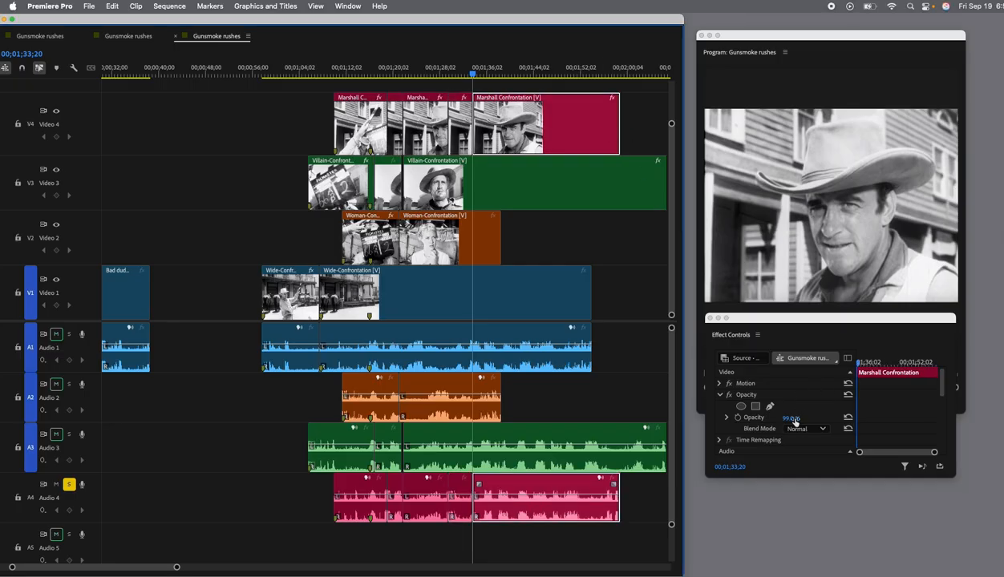
{"action": "left_click_drag", "start_coordinate": [791, 419], "coordinate": [745, 420]}
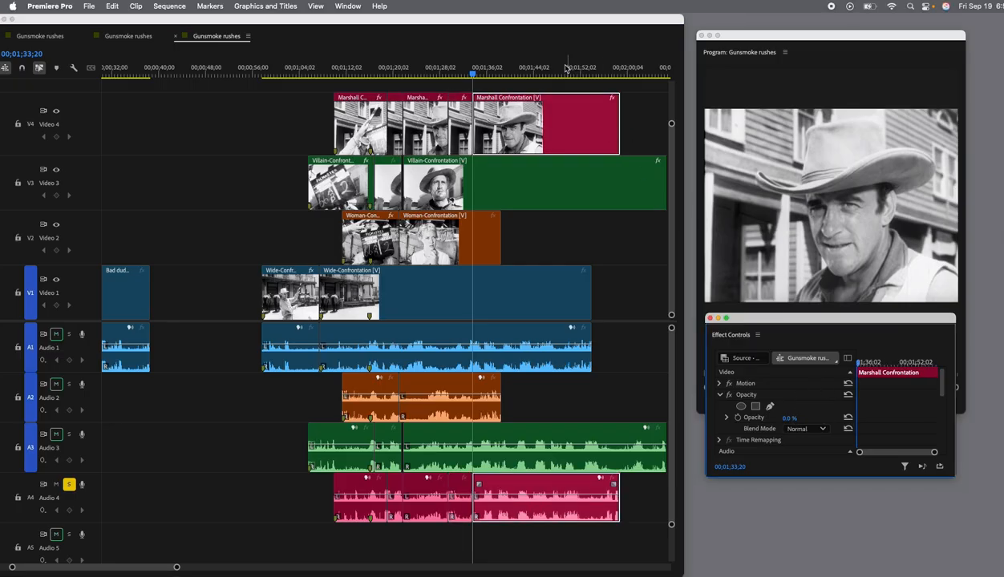
{"action": "left_click_drag", "start_coordinate": [474, 75], "coordinate": [444, 80]}
{"action": "scroll", "coordinate": [445, 80], "scroll_direction": "left", "scroll_amount": 2}
{"action": "key", "text": "space"}
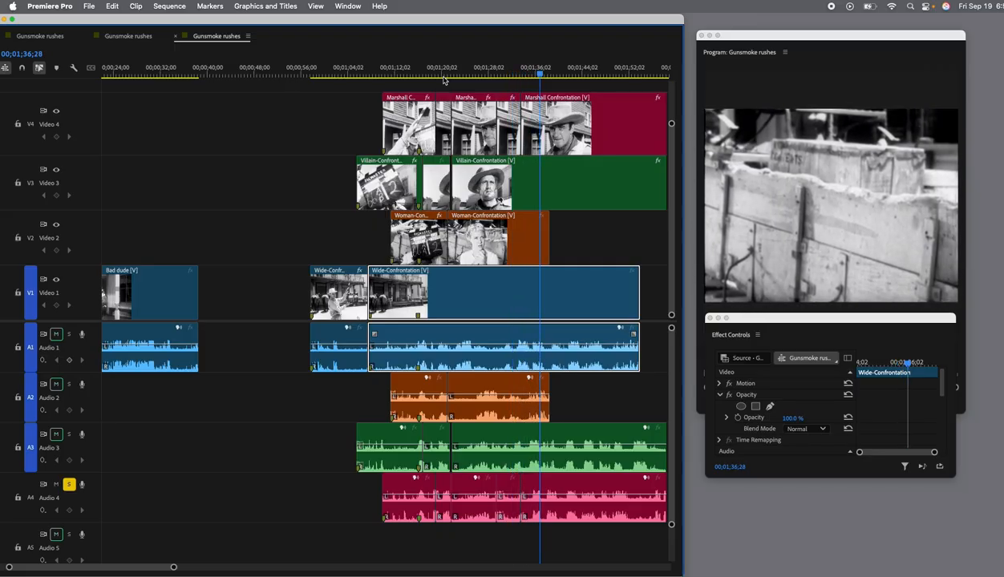
Try the entire last Villain-Confrontation segment at 100% opacity, play the preceding shots, and undo the opacity change.
{"action": "left_click", "coordinate": [555, 183]}
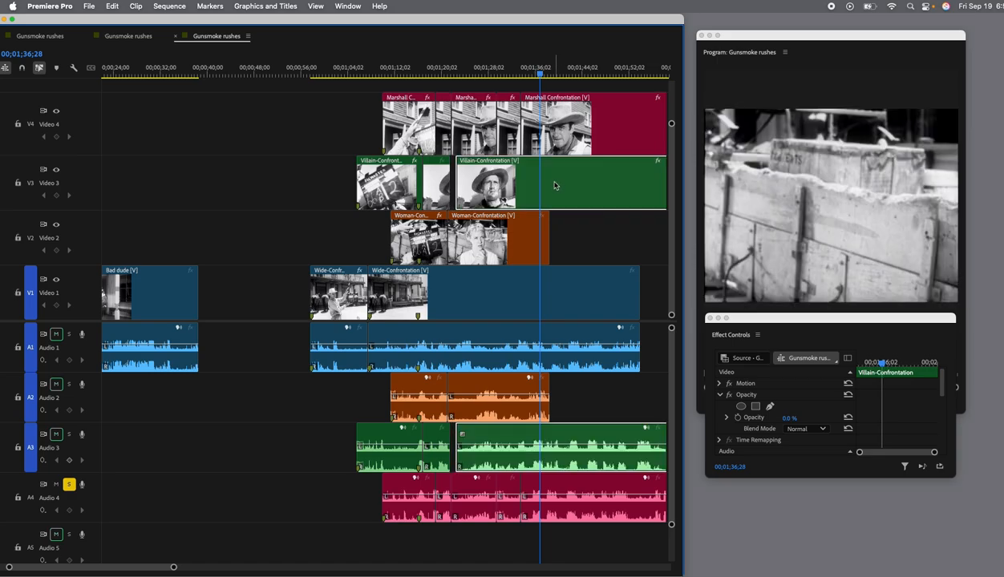
{"action": "scroll", "coordinate": [554, 185], "scroll_direction": "right", "scroll_amount": 3}
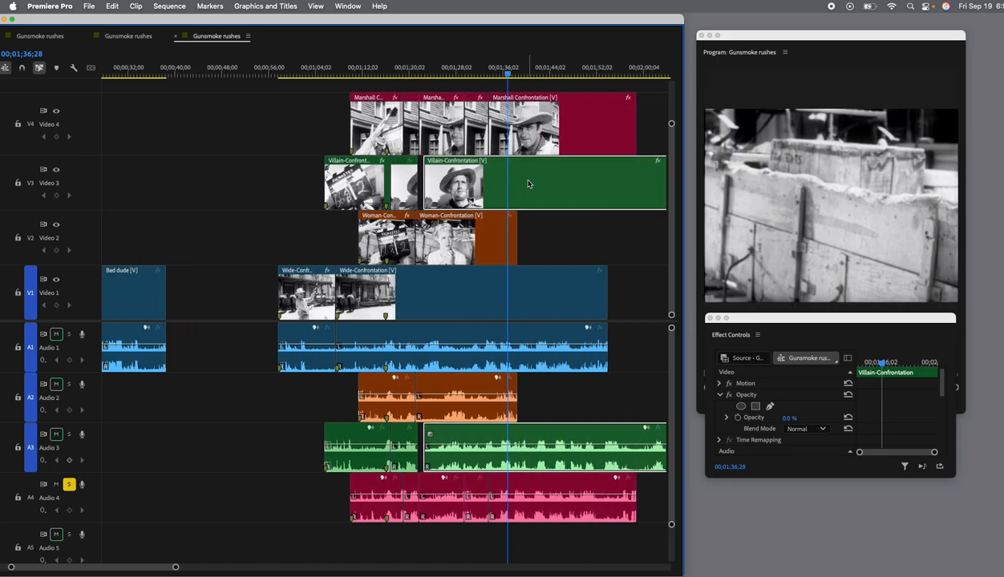
{"action": "left_click_drag", "start_coordinate": [790, 419], "coordinate": [870, 418]}
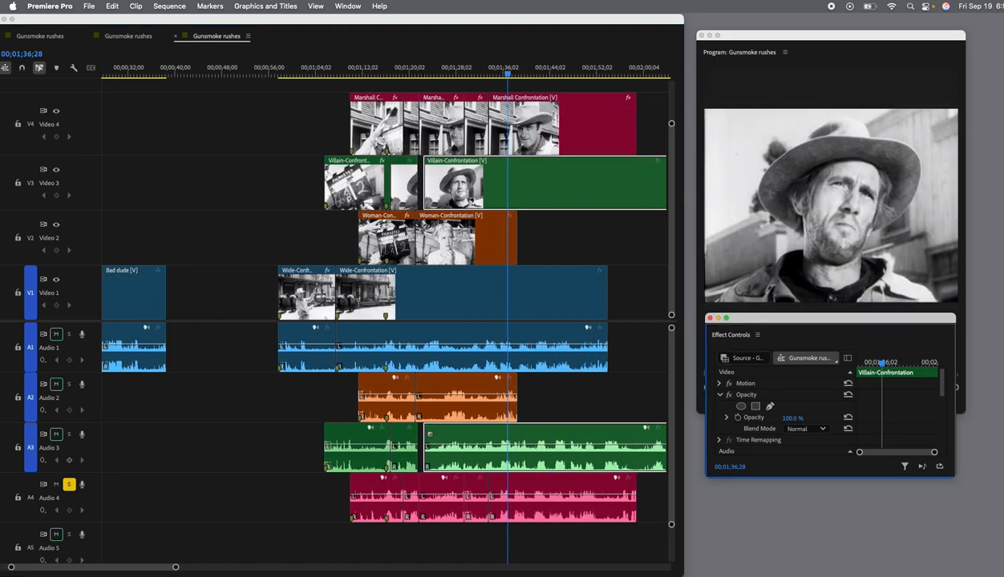
{"action": "left_click", "coordinate": [455, 77]}
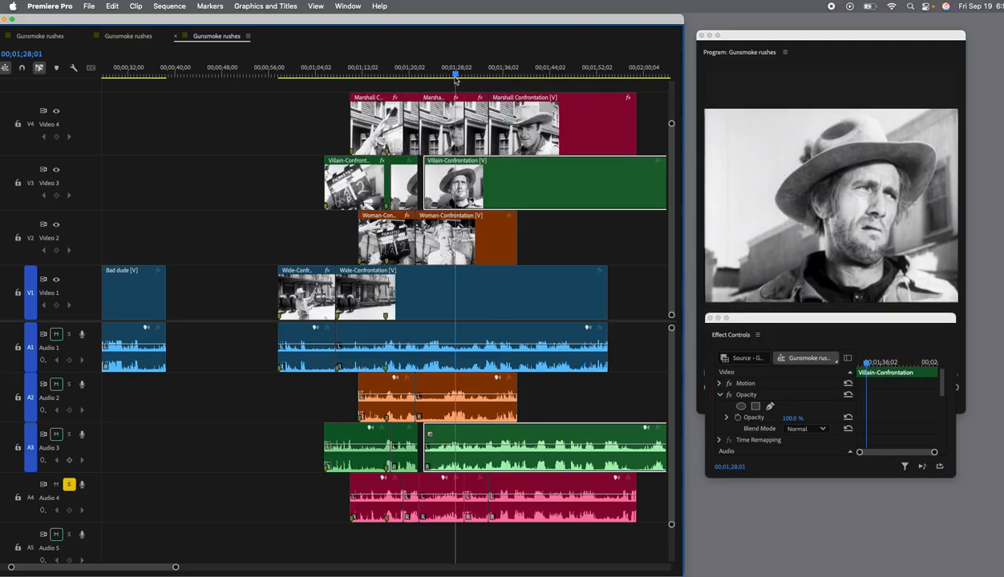
{"action": "scroll", "coordinate": [455, 80], "scroll_direction": "left", "scroll_amount": 3}
{"action": "scroll", "coordinate": [455, 79], "scroll_direction": "left", "scroll_amount": 3}
{"action": "key", "text": "space"}
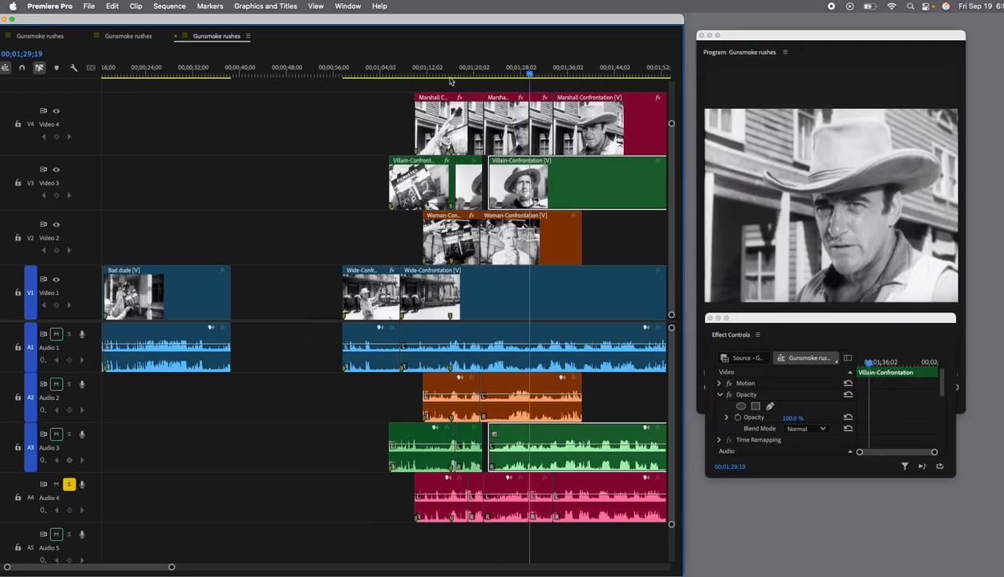
{"action": "key", "text": "super+z"}
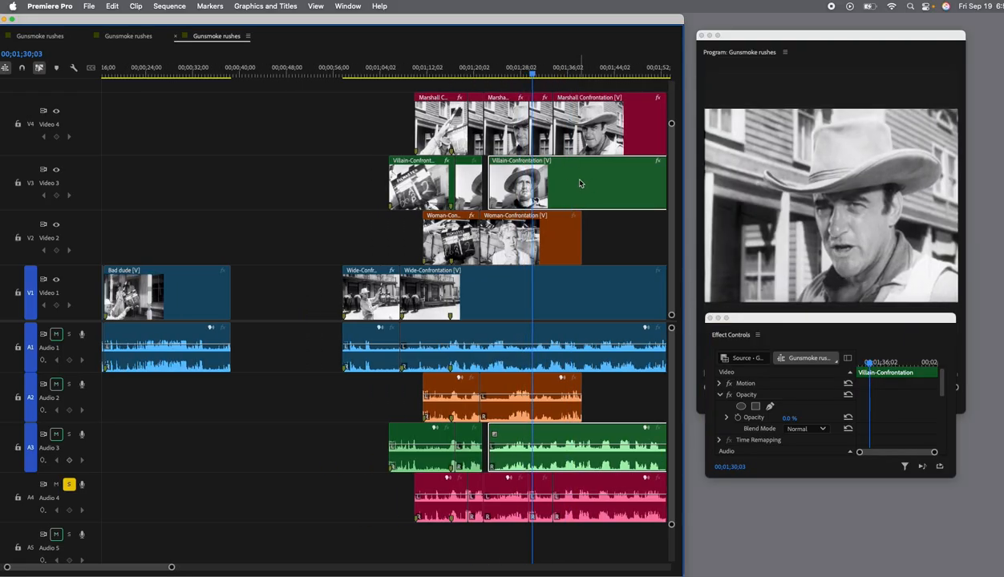
Replay the marshall's shot to locate the villain's entry and split the last Villain-Confrontation segment at 00;01;32;25.
{"action": "scroll", "coordinate": [580, 183], "scroll_direction": "right", "scroll_amount": 5}
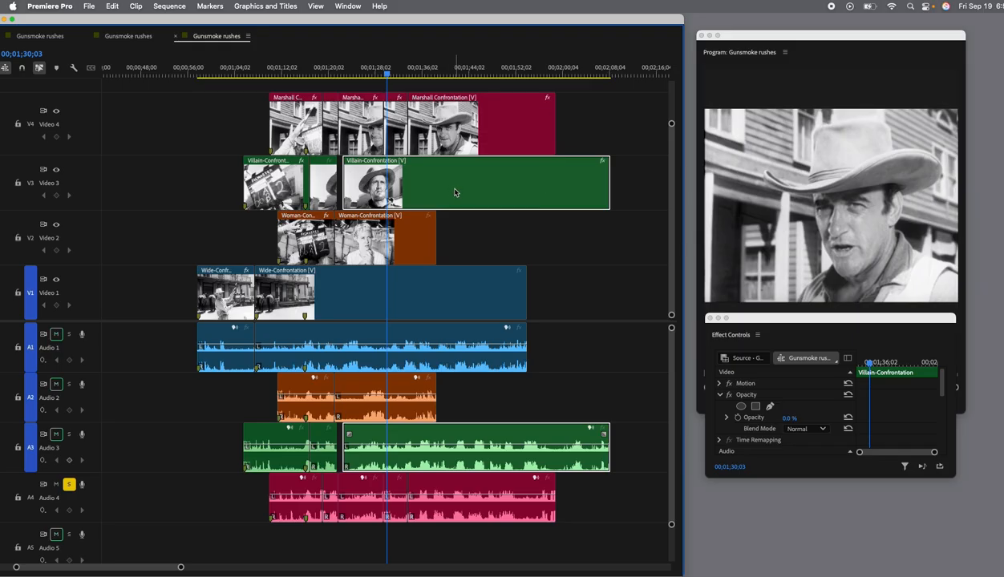
{"action": "scroll", "coordinate": [454, 193], "scroll_direction": "left", "scroll_amount": 3}
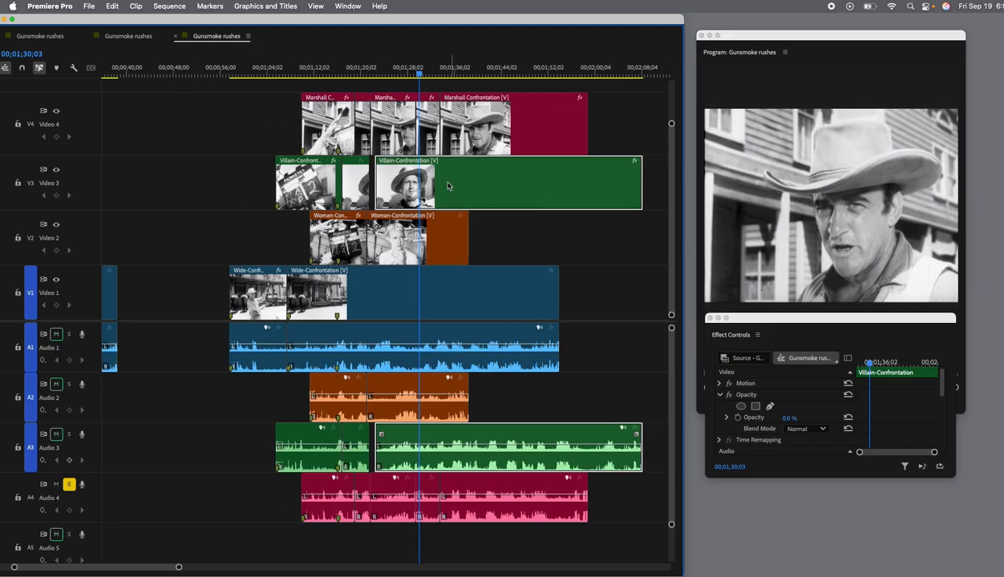
{"action": "mouse_move", "coordinate": [419, 78]}
{"action": "left_mouse_down"}
{"action": "mouse_move", "coordinate": [442, 78]}
{"action": "mouse_move", "coordinate": [412, 78]}
{"action": "mouse_move", "coordinate": [424, 80]}
{"action": "left_mouse_up"}
{"action": "key", "text": "space"}
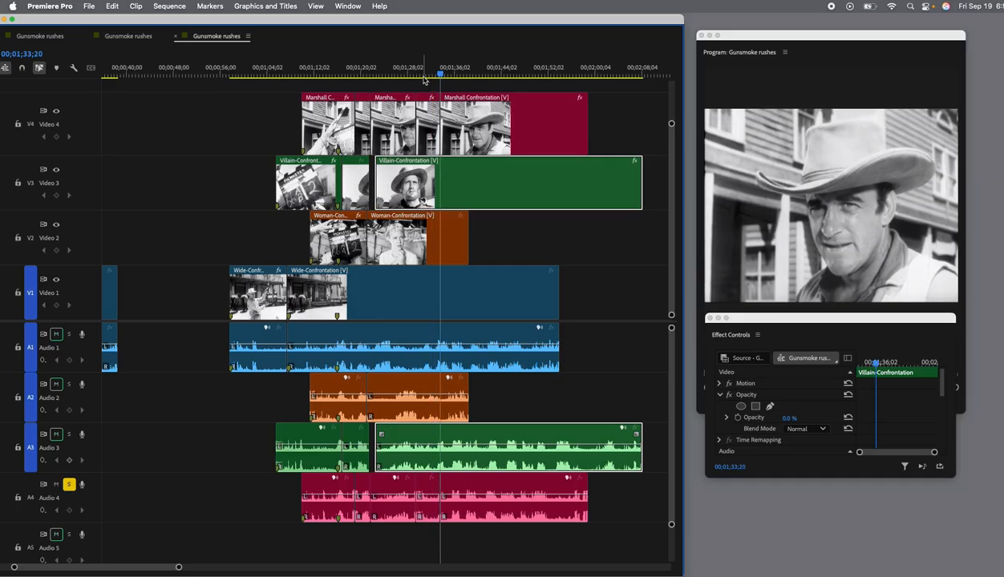
{"action": "left_click", "coordinate": [404, 80]}
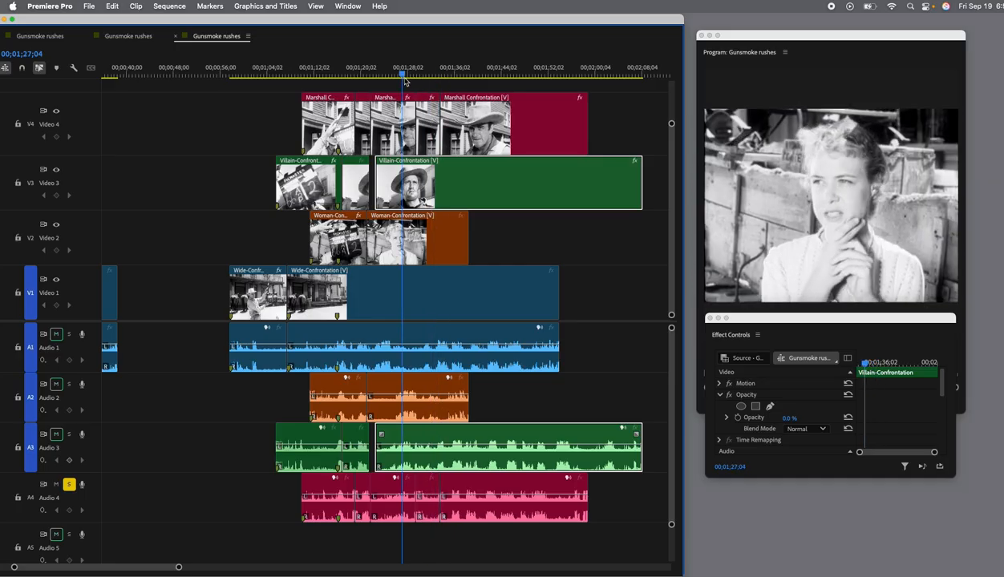
{"action": "key", "text": "space"}
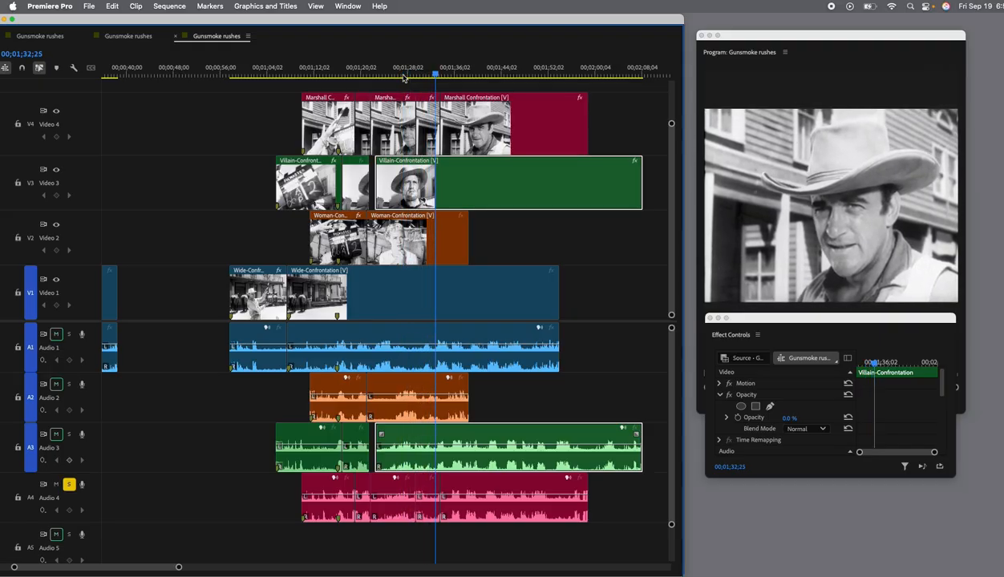
{"action": "left_click", "coordinate": [435, 177]}
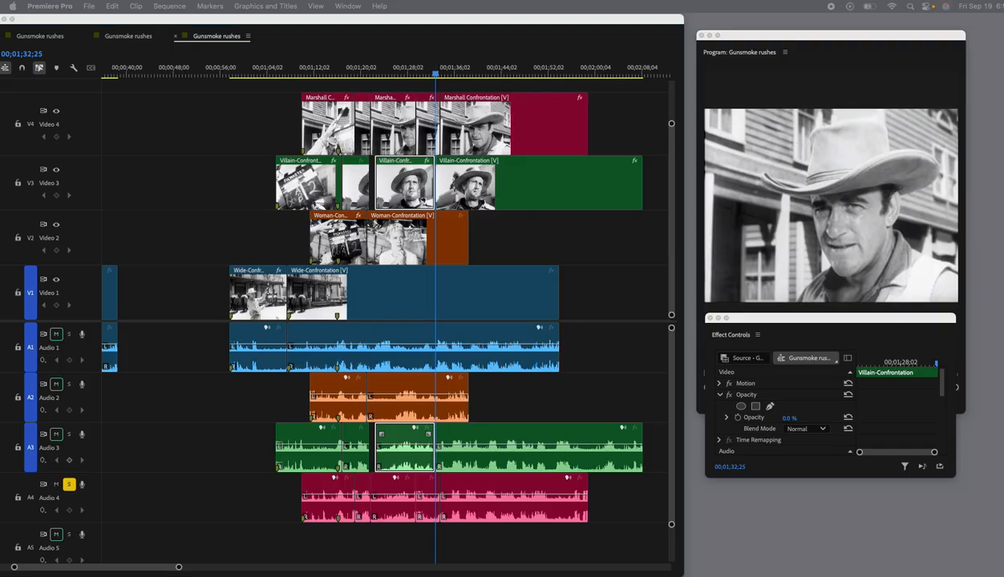
Set the Villain-Confrontation segment after 00;01;32;25 to 100% opacity and play the scene from the woman's shot through the villain's.
{"action": "left_click", "coordinate": [598, 199]}
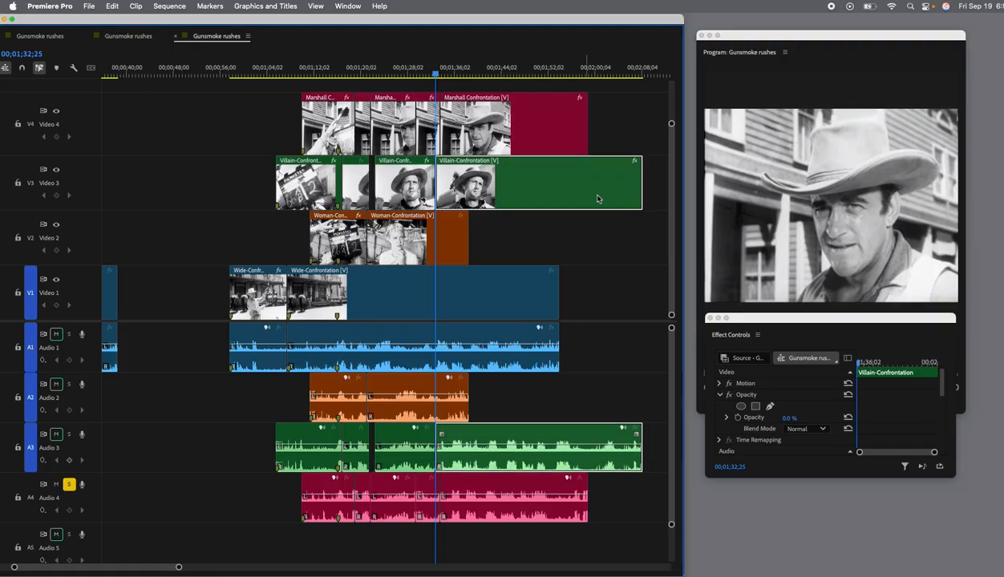
{"action": "left_click", "coordinate": [786, 420]}
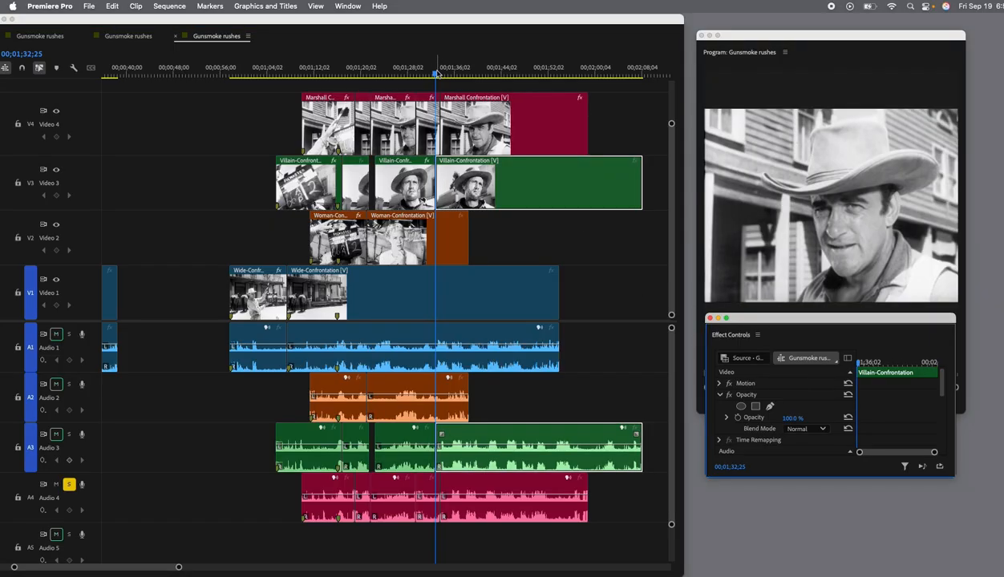
{"action": "left_click_drag", "start_coordinate": [435, 74], "coordinate": [392, 76]}
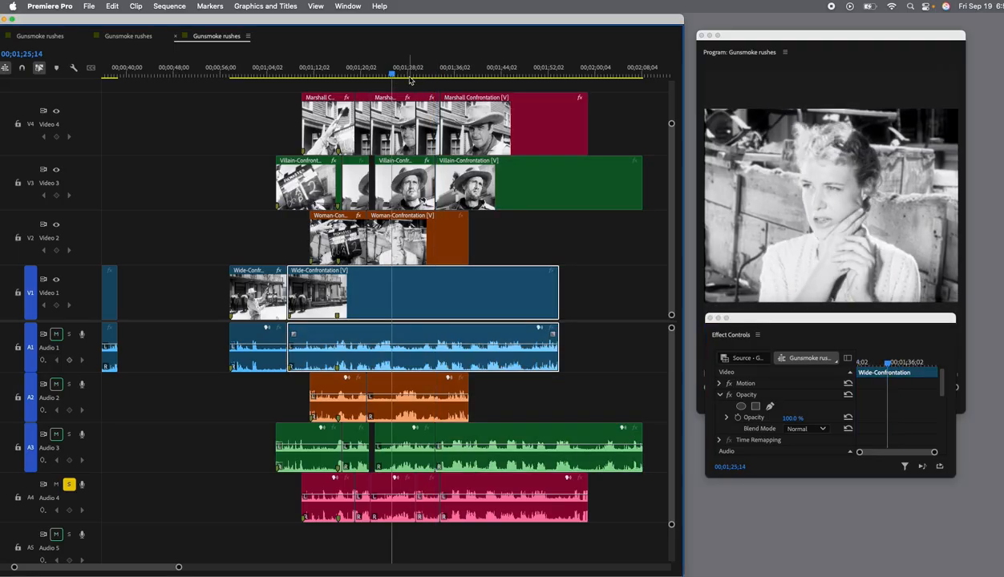
{"action": "left_click", "coordinate": [401, 85]}
{"action": "left_click_drag", "start_coordinate": [393, 75], "coordinate": [394, 75]}
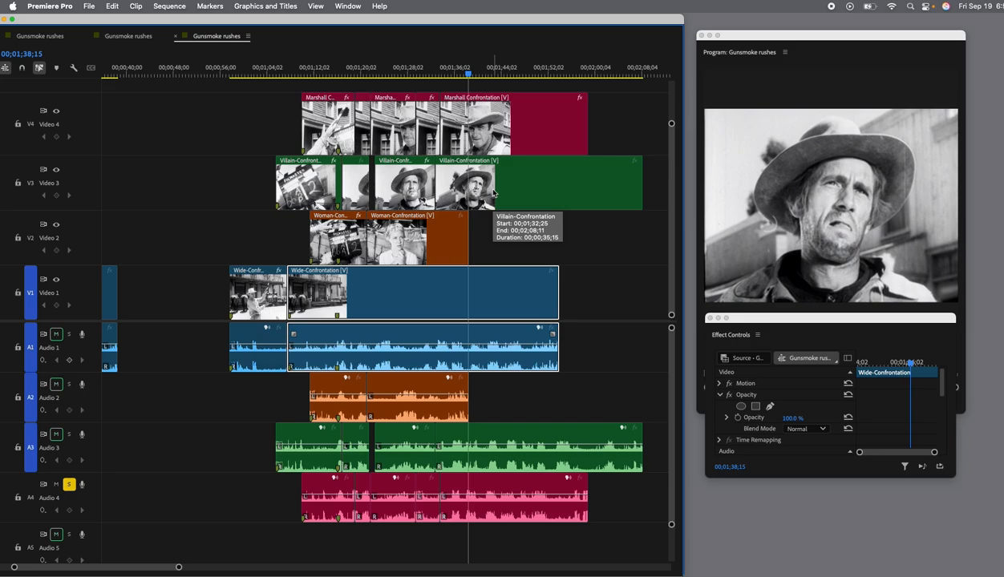
Split the last Villain-Confrontation and Marshall Confrontation segments at 00;01;37;12, the end of the villain's shot.
{"action": "mouse_move", "coordinate": [748, 323]}
{"action": "left_mouse_down"}
{"action": "mouse_move", "coordinate": [737, 371]}
{"action": "mouse_move", "coordinate": [774, 386]}
{"action": "mouse_move", "coordinate": [757, 398]}
{"action": "mouse_move", "coordinate": [753, 430]}
{"action": "mouse_move", "coordinate": [754, 308]}
{"action": "left_mouse_up"}
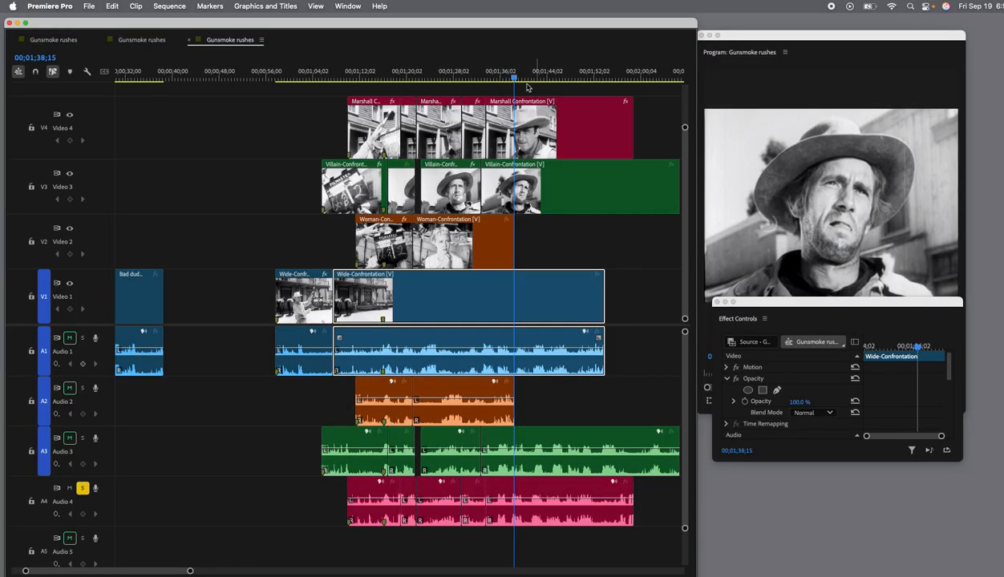
{"action": "scroll", "coordinate": [506, 80], "scroll_direction": "left", "scroll_amount": 4}
{"action": "scroll", "coordinate": [529, 118], "scroll_direction": "right", "scroll_amount": 7}
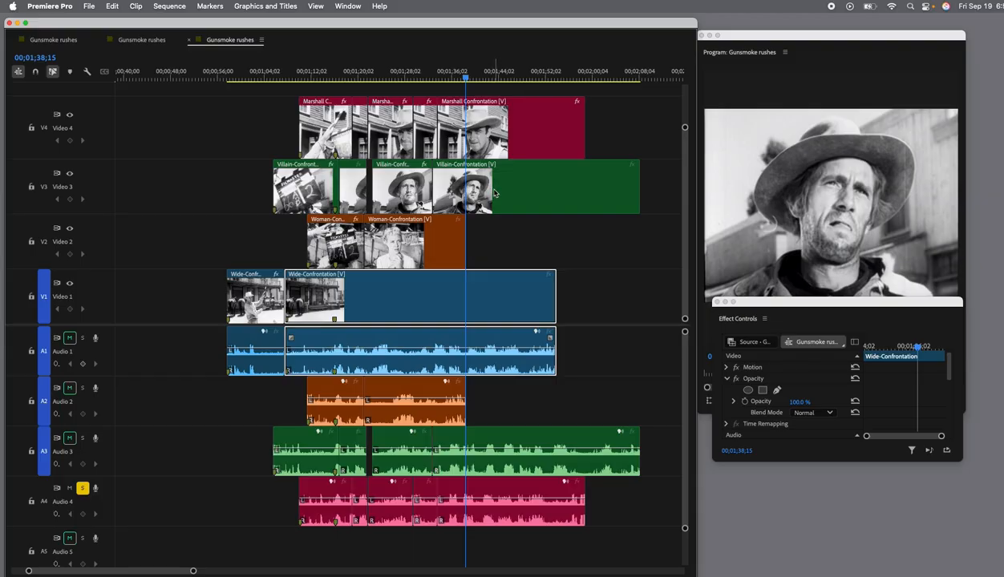
{"action": "left_click_drag", "start_coordinate": [465, 78], "coordinate": [450, 81]}
{"action": "key", "text": "space"}
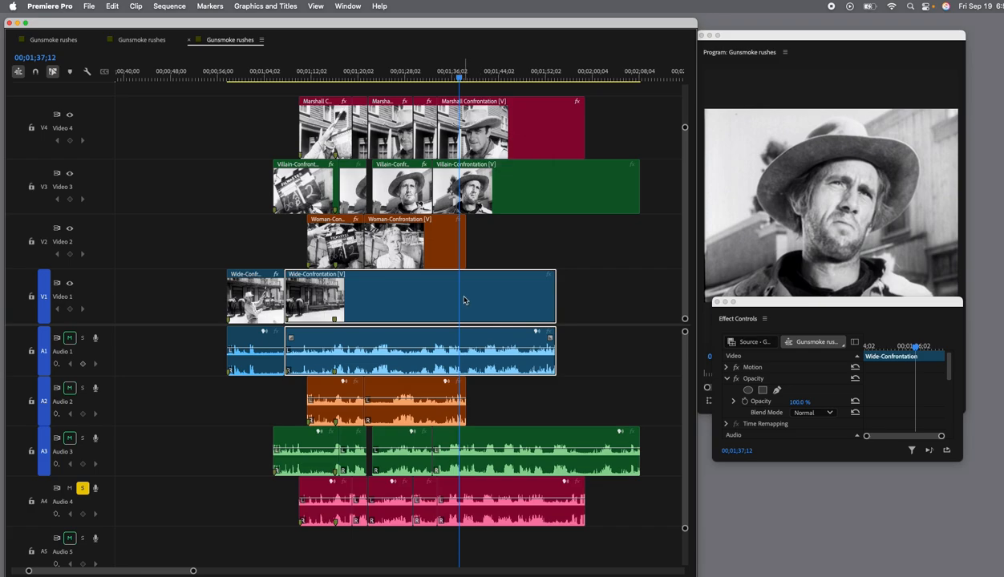
{"action": "left_click", "coordinate": [453, 247]}
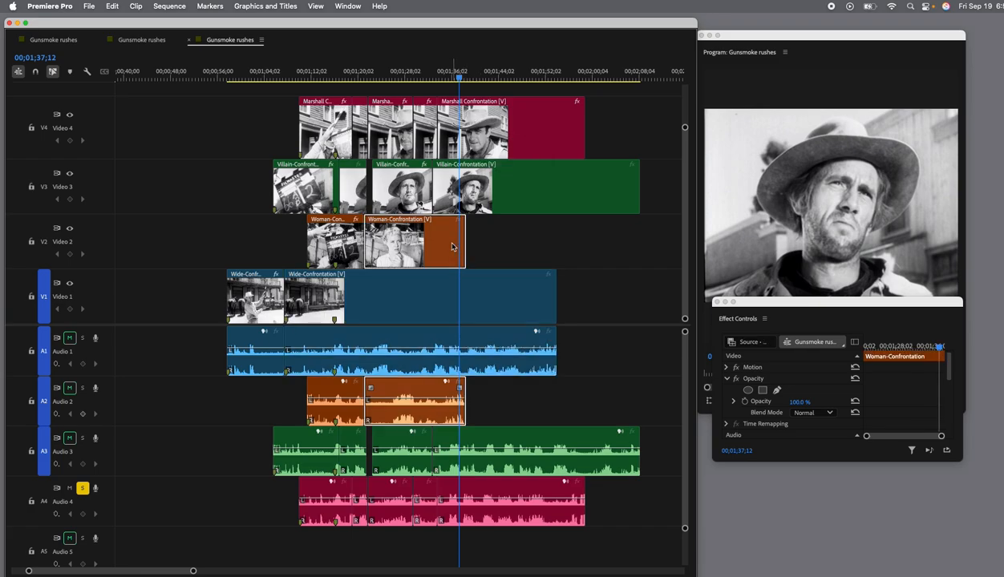
{"action": "left_click", "coordinate": [496, 195]}
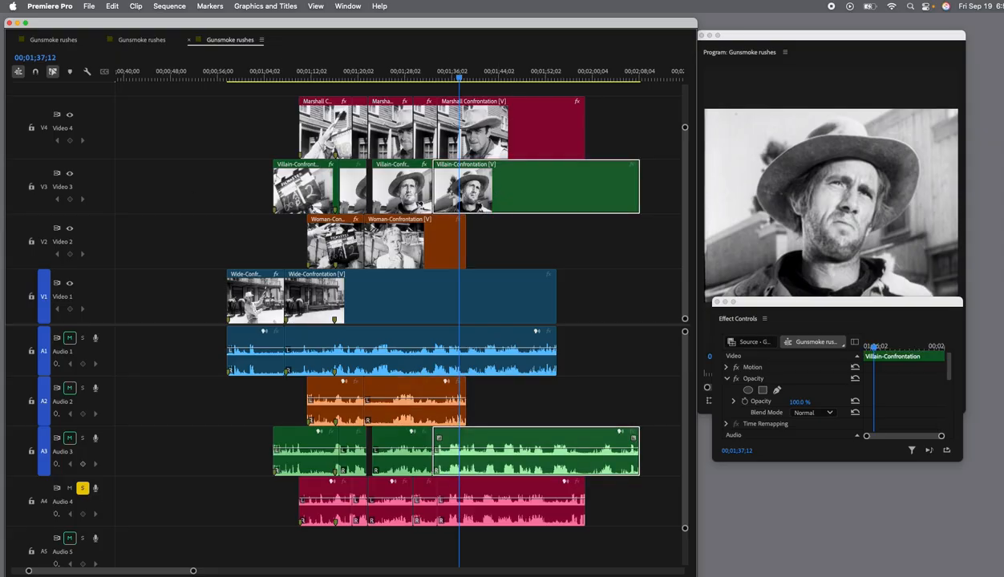
{"action": "left_click", "coordinate": [460, 184]}
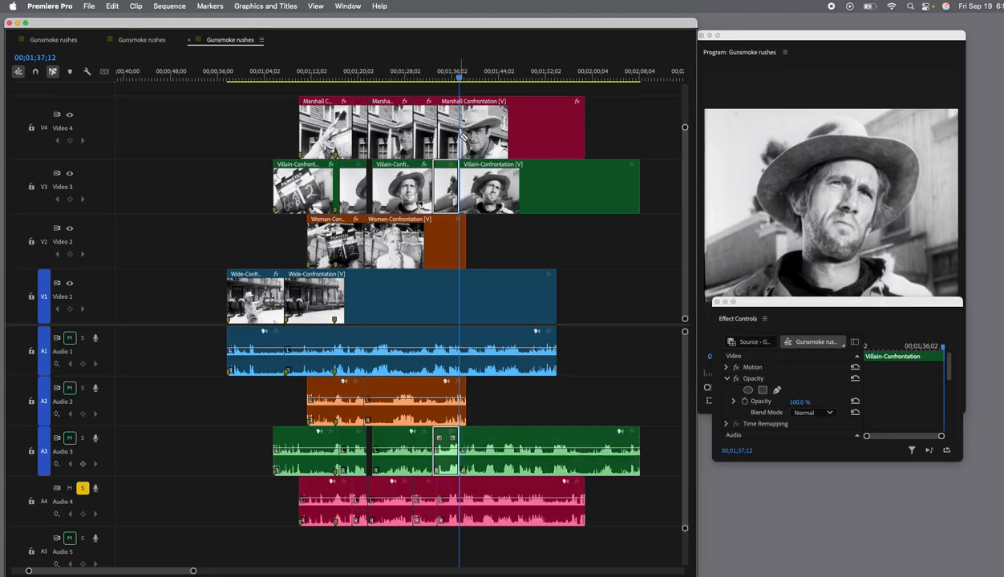
{"action": "left_click", "coordinate": [459, 138]}
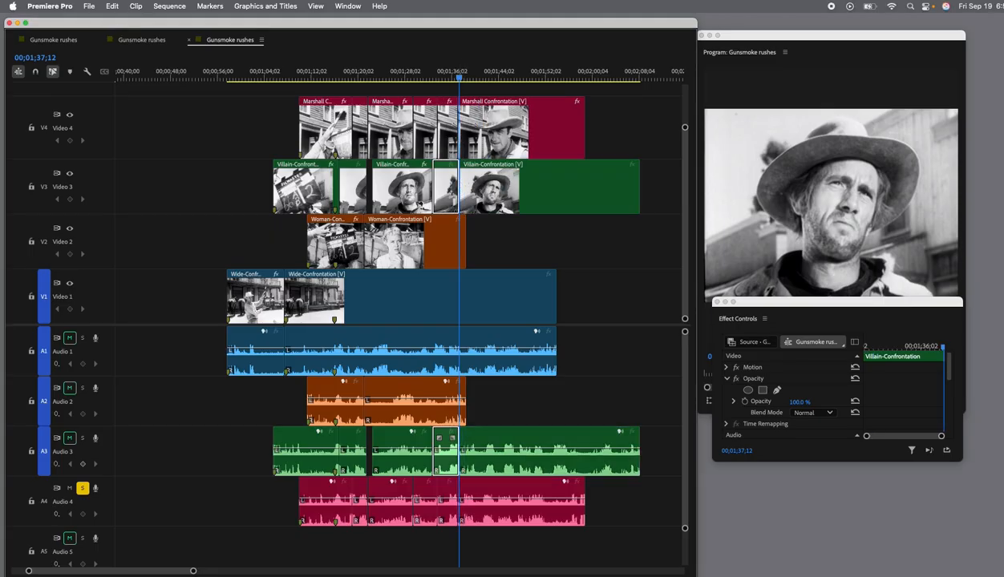
Set the opacity of the Villain-Confrontation segment after 00;01;37;12 to 0%.
{"action": "left_click", "coordinate": [521, 127]}
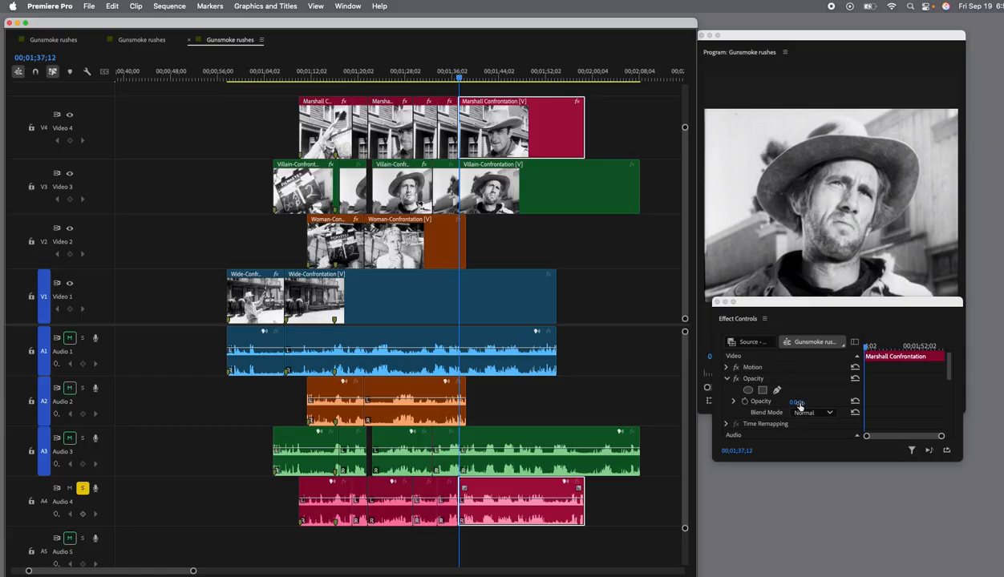
{"action": "left_click", "coordinate": [518, 207]}
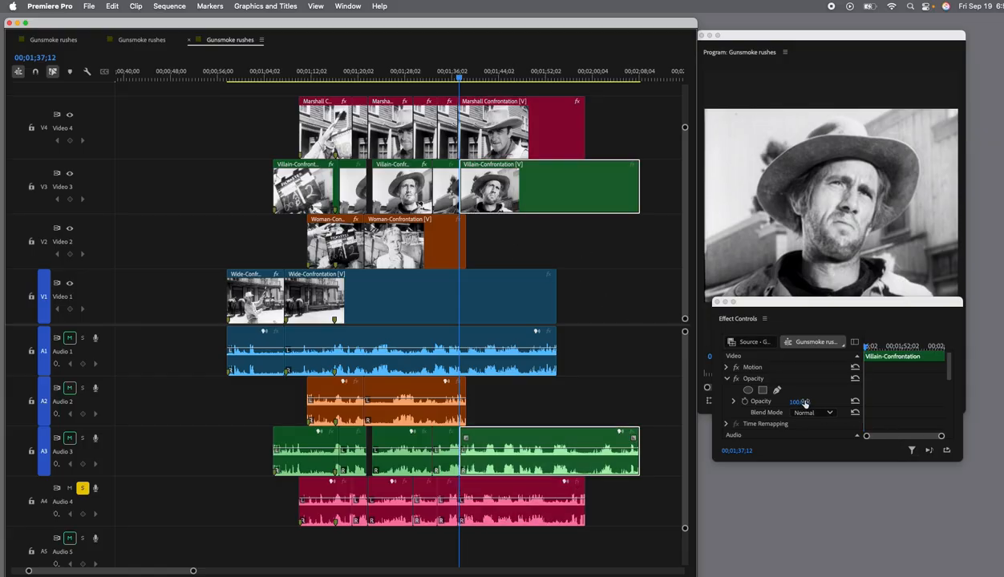
{"action": "left_click_drag", "start_coordinate": [806, 402], "coordinate": [786, 403]}
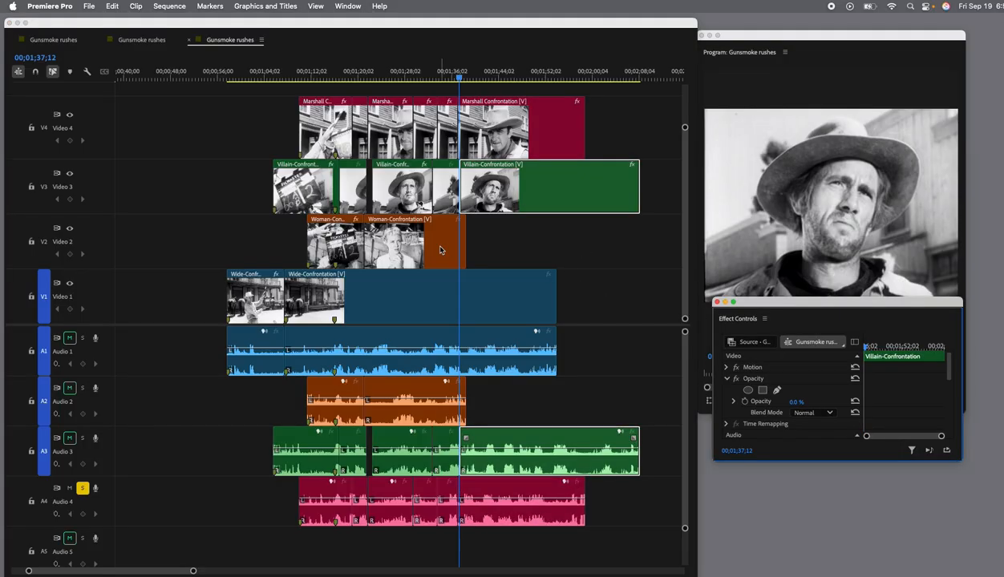
Trim the end of the last Woman-Confrontation clip to 00;01;37;12 and play the cut to the wide shot from 00;01;35;23.
{"action": "left_click", "coordinate": [446, 293]}
{"action": "left_click", "coordinate": [445, 249]}
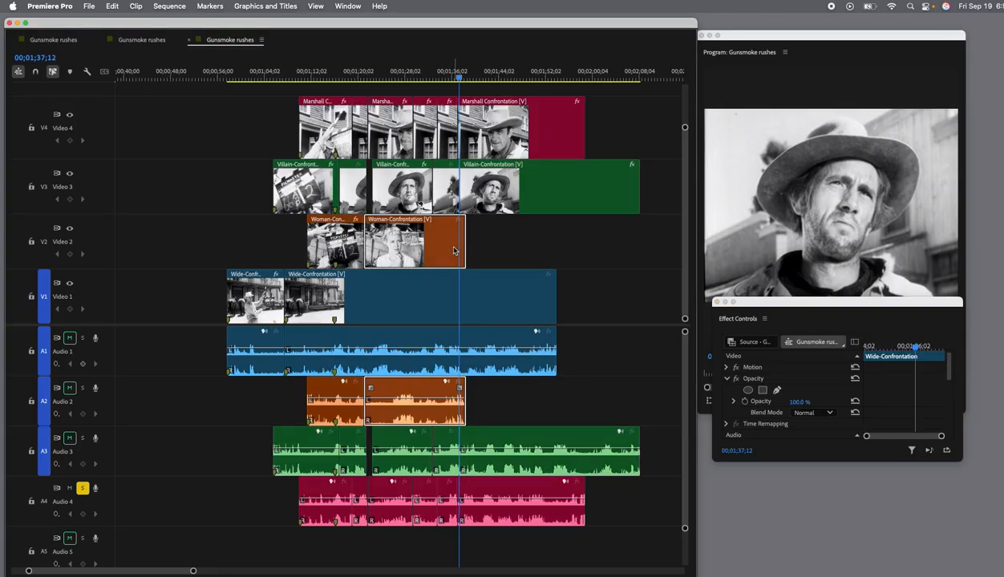
{"action": "left_click_drag", "start_coordinate": [464, 245], "coordinate": [455, 244]}
{"action": "left_click", "coordinate": [480, 292]}
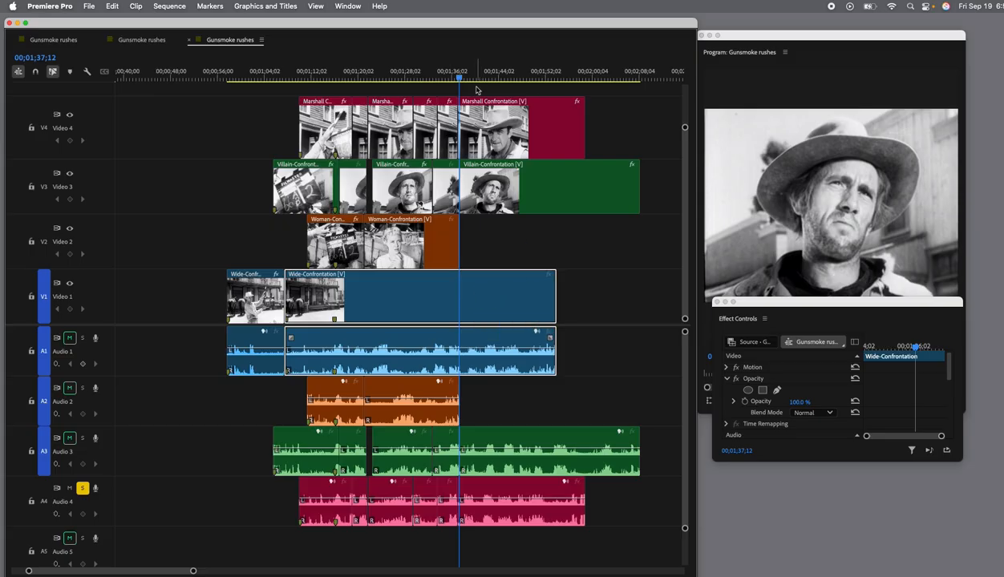
{"action": "left_click_drag", "start_coordinate": [458, 79], "coordinate": [450, 81]}
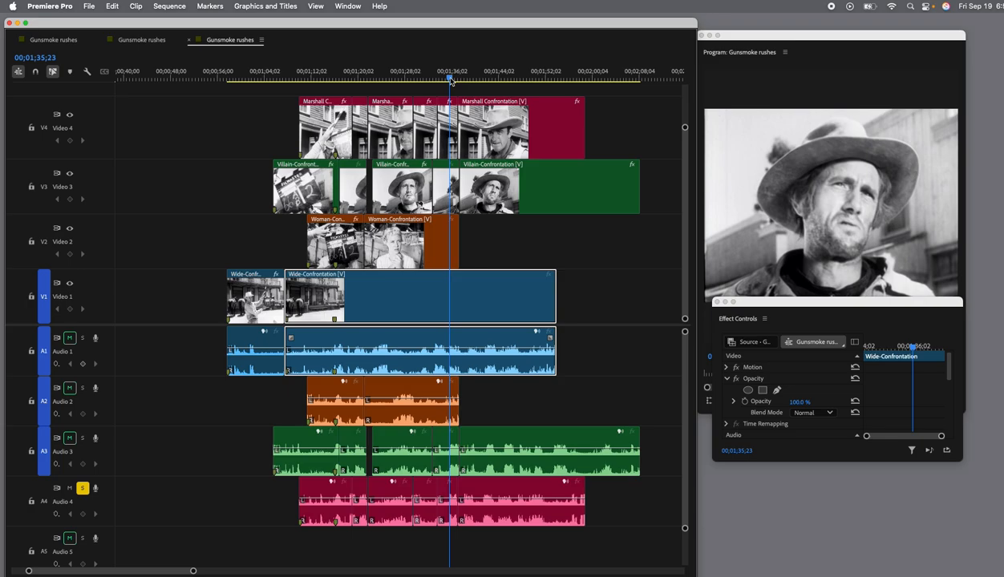
{"action": "key", "text": "space"}
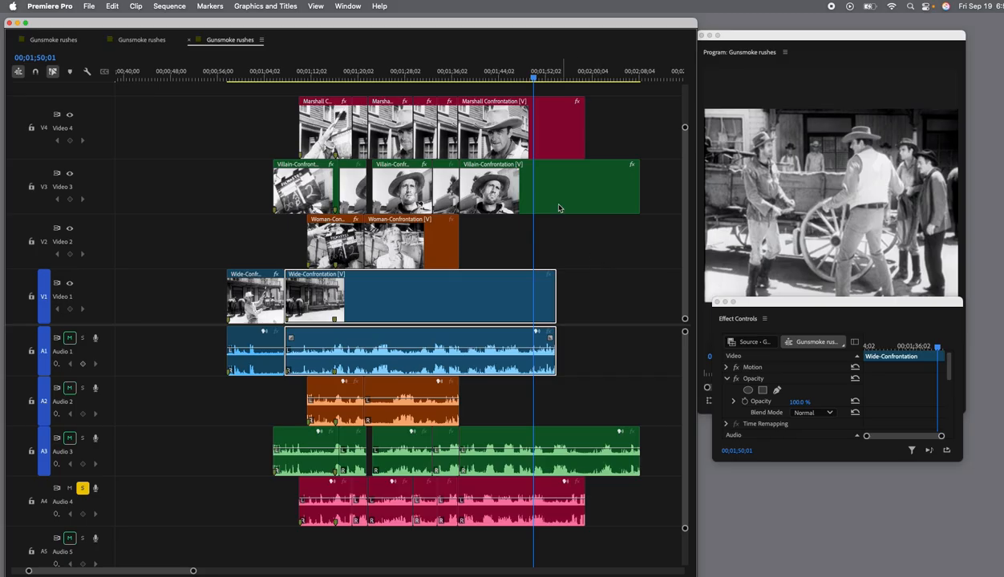
Hide the Video 4, Video 3 and Video 2 tracks and play the wide take around 00;01;29;27.
{"action": "left_click", "coordinate": [70, 115]}
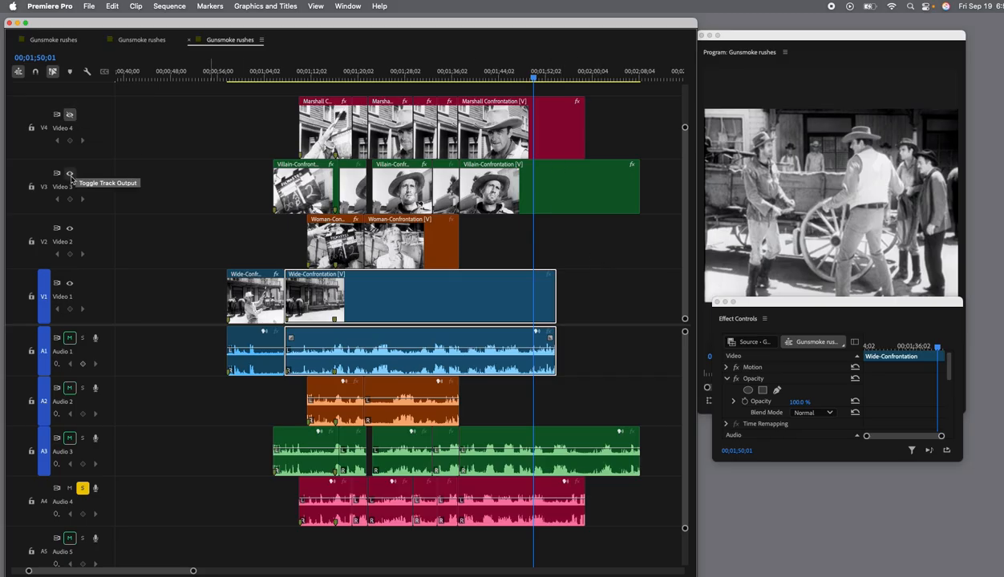
{"action": "left_click", "coordinate": [70, 174]}
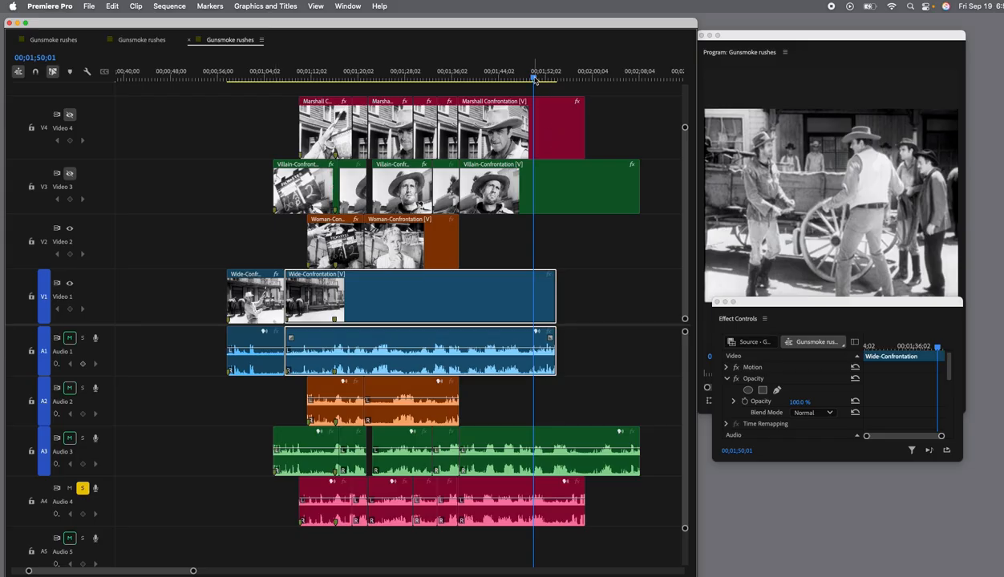
{"action": "left_click_drag", "start_coordinate": [535, 79], "coordinate": [406, 80]}
{"action": "left_click", "coordinate": [72, 229]}
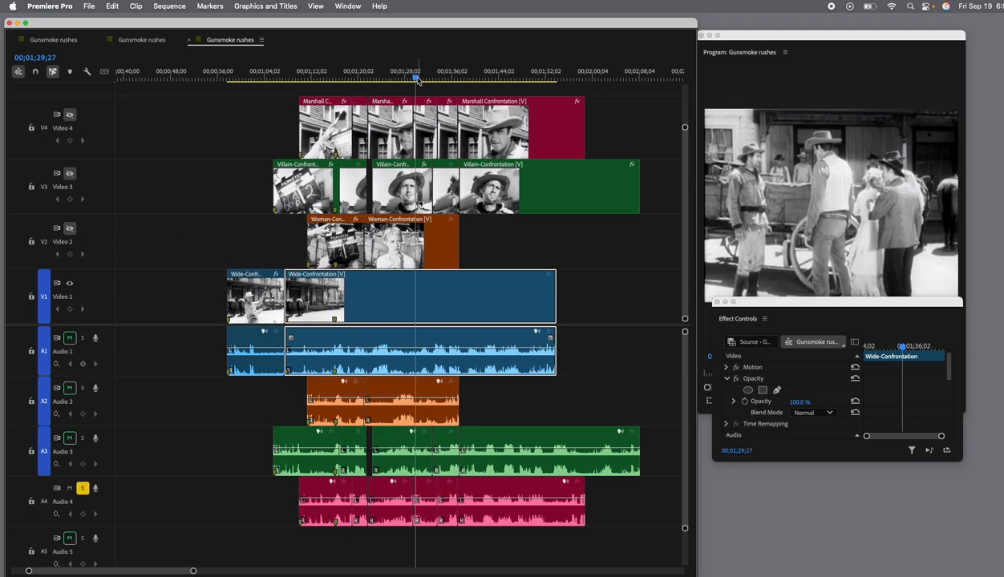
{"action": "key", "text": "space"}
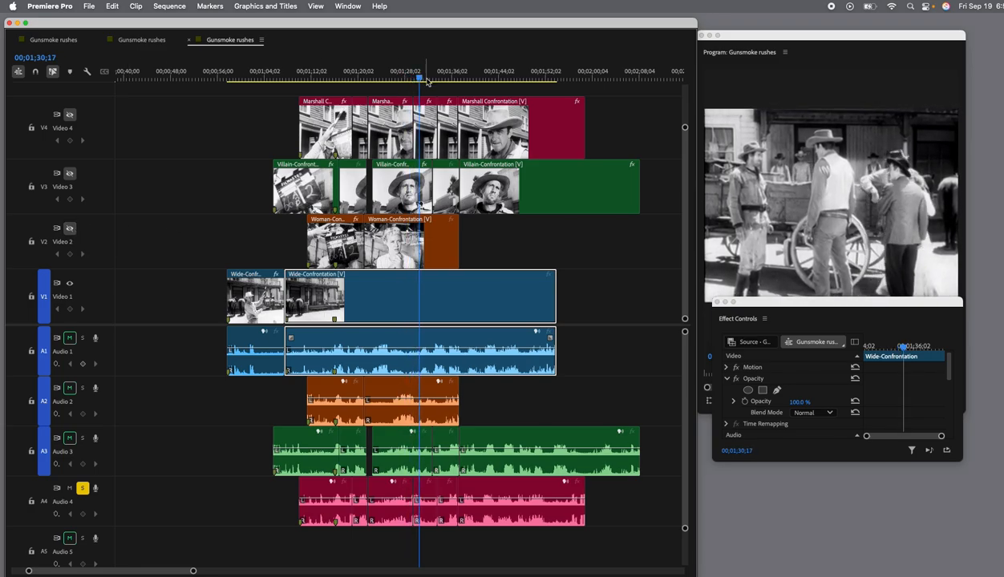
{"action": "left_click_drag", "start_coordinate": [419, 80], "coordinate": [403, 80]}
{"action": "key", "text": "space"}
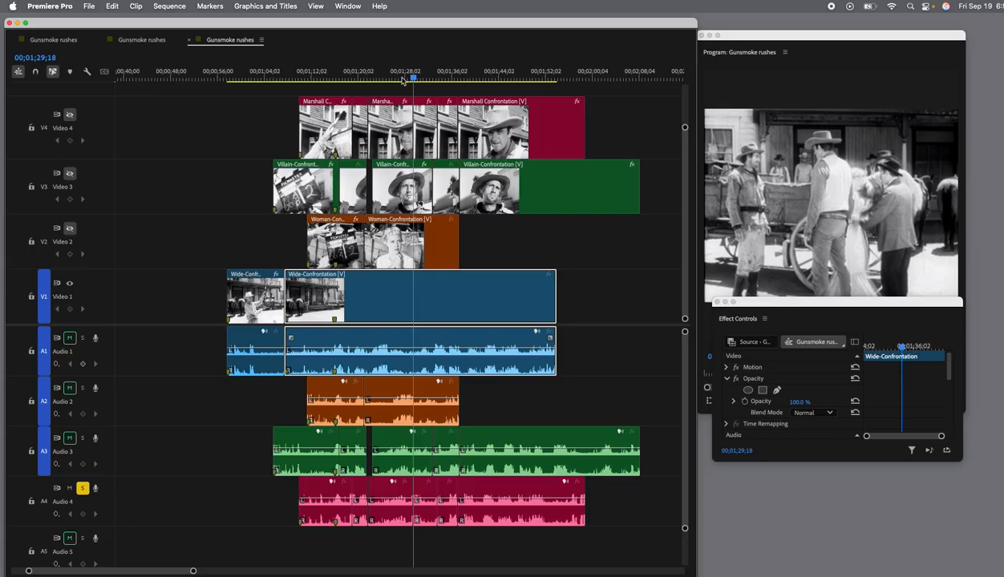
Show the Video 2, Video 3 and Video 4 tracks again and play the scene through the cut to the wide shot.
{"action": "left_click", "coordinate": [69, 228]}
{"action": "left_click", "coordinate": [69, 173]}
{"action": "left_click", "coordinate": [70, 117]}
{"action": "key", "text": "space"}
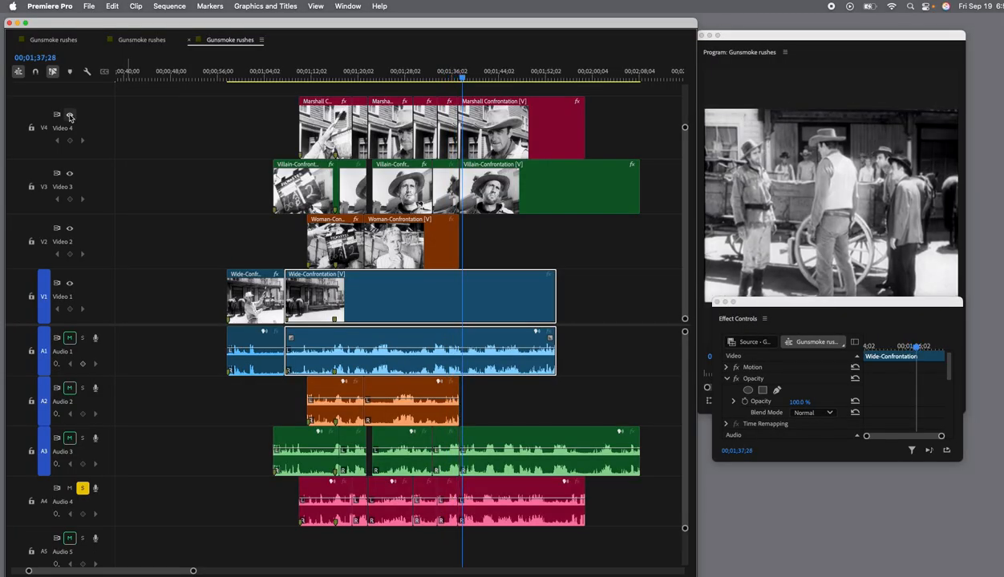
Replay the wide take from 00;01;33;00 to find the cut point and split the last Wide-Confrontation clip at 00;01;35;15.
{"action": "left_click", "coordinate": [518, 256]}
{"action": "key", "text": "4"}
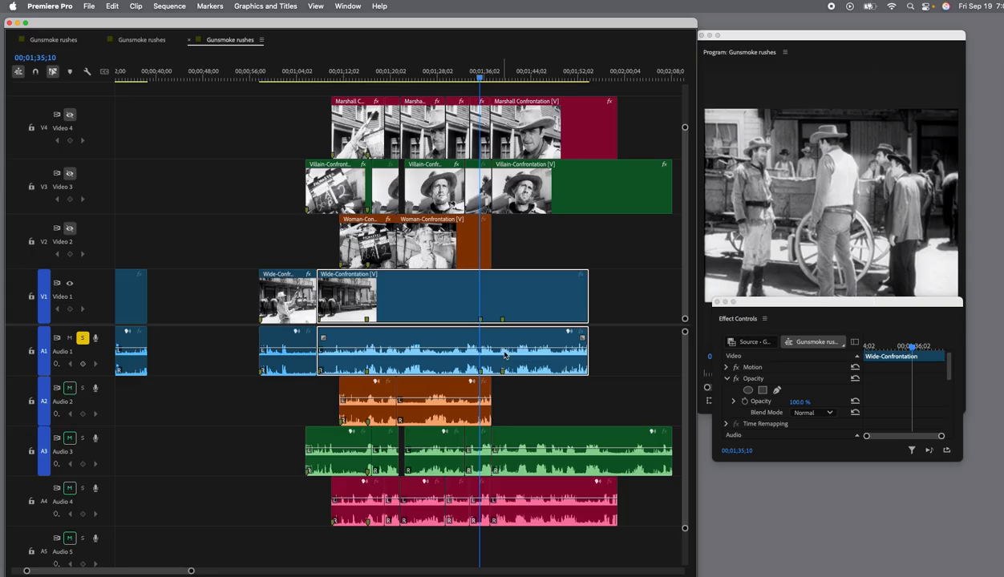
{"action": "left_click_drag", "start_coordinate": [474, 78], "coordinate": [467, 79]}
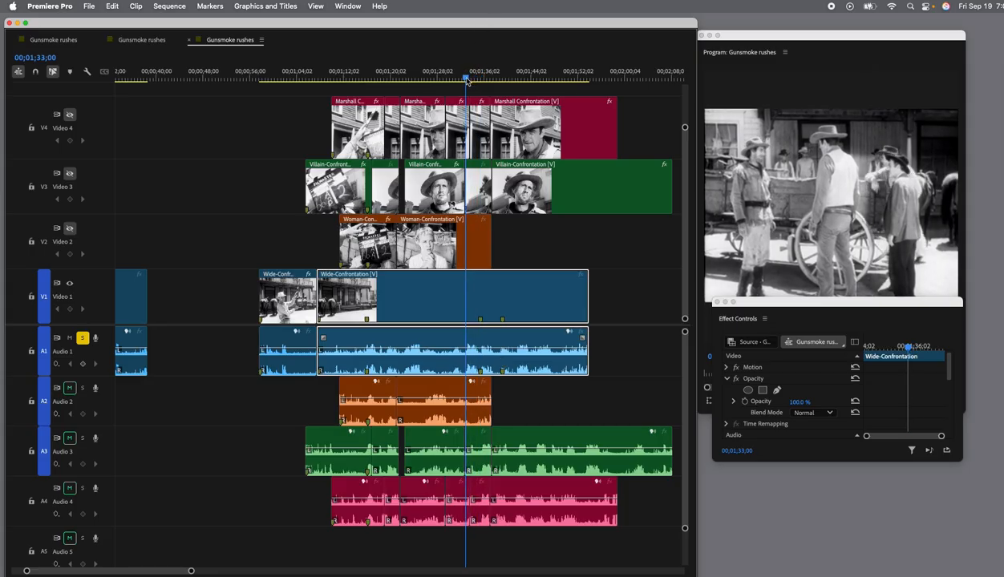
{"action": "key", "text": "space"}
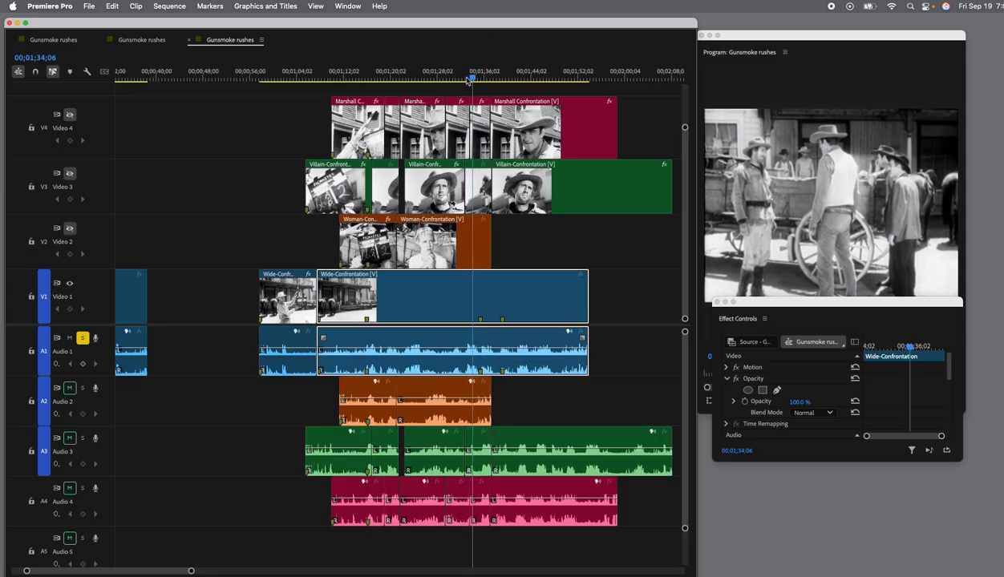
{"action": "key", "text": "space"}
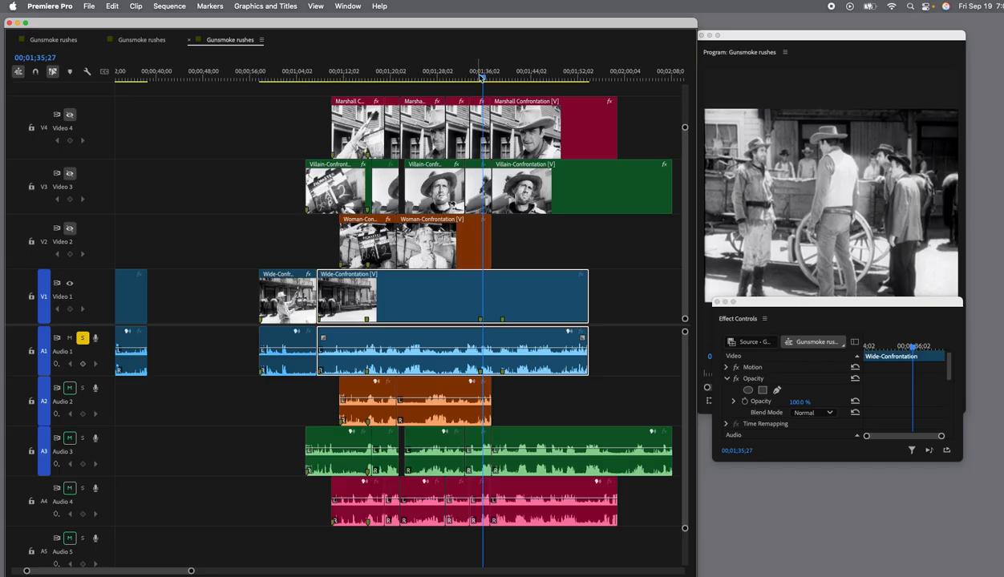
{"action": "left_click_drag", "start_coordinate": [482, 78], "coordinate": [480, 79]}
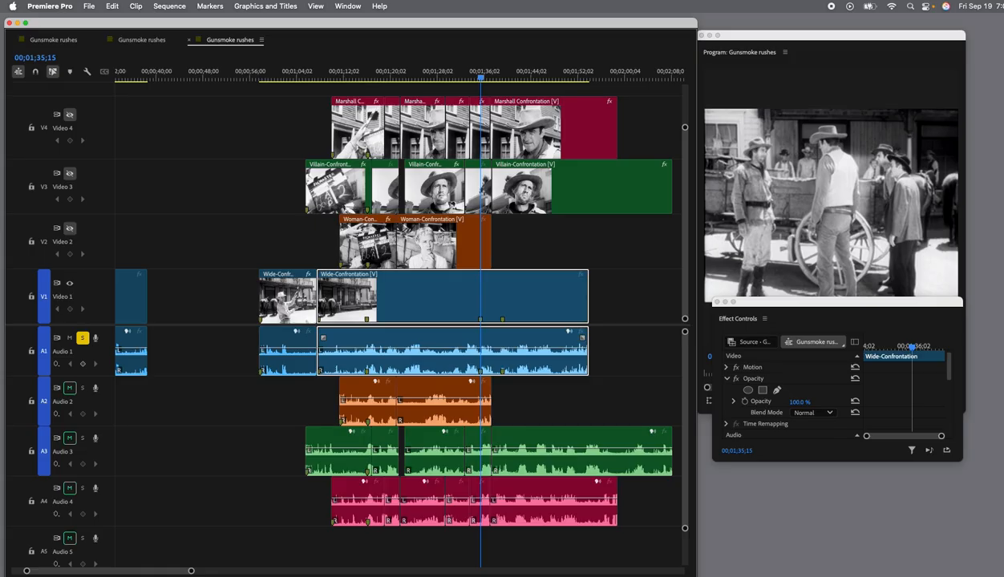
{"action": "left_click", "coordinate": [484, 306]}
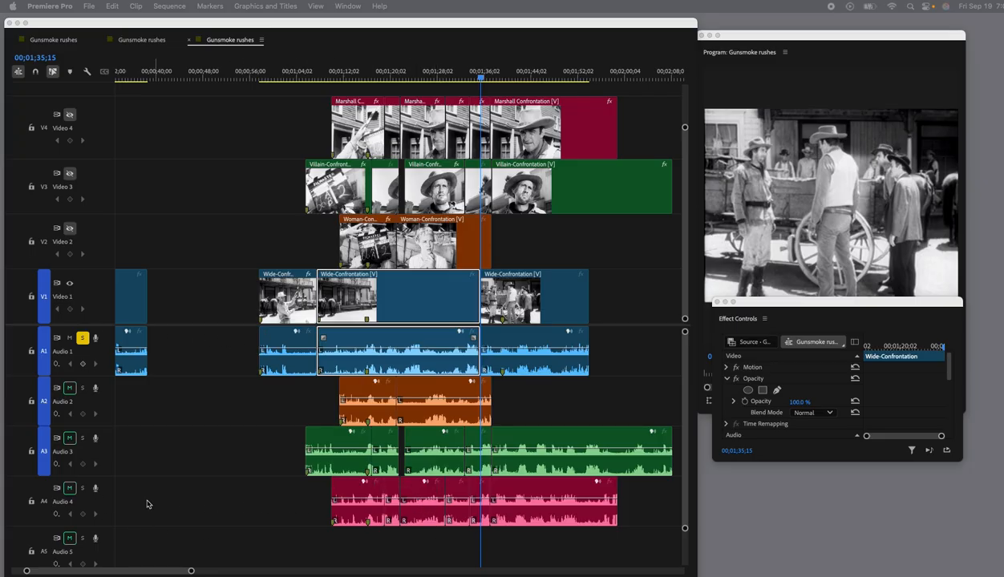
Turn off the solo on Audio 1 and solo Audio 4, leaving the Audio 1 mute setting as it was.
{"action": "left_click", "coordinate": [70, 337]}
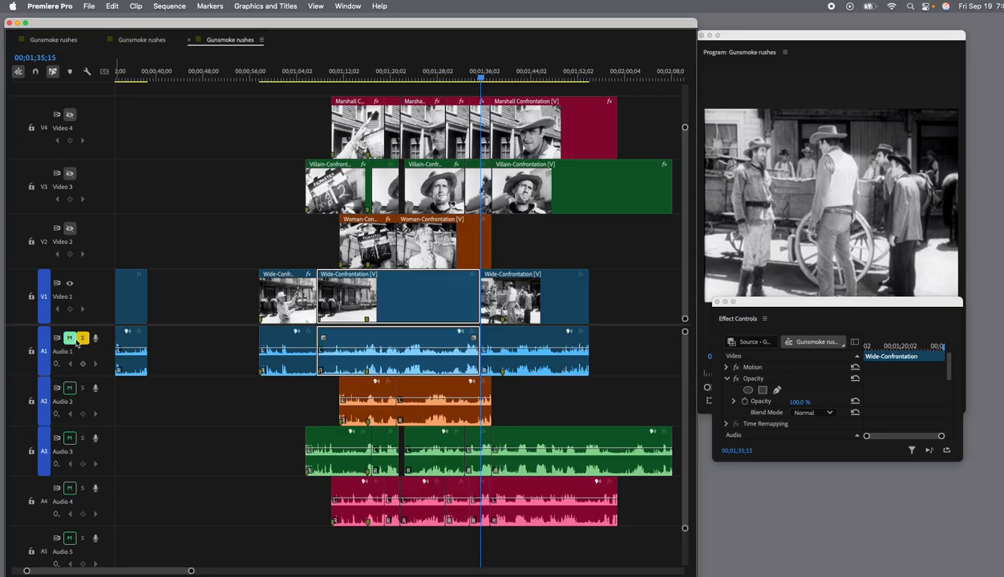
{"action": "left_click", "coordinate": [81, 337]}
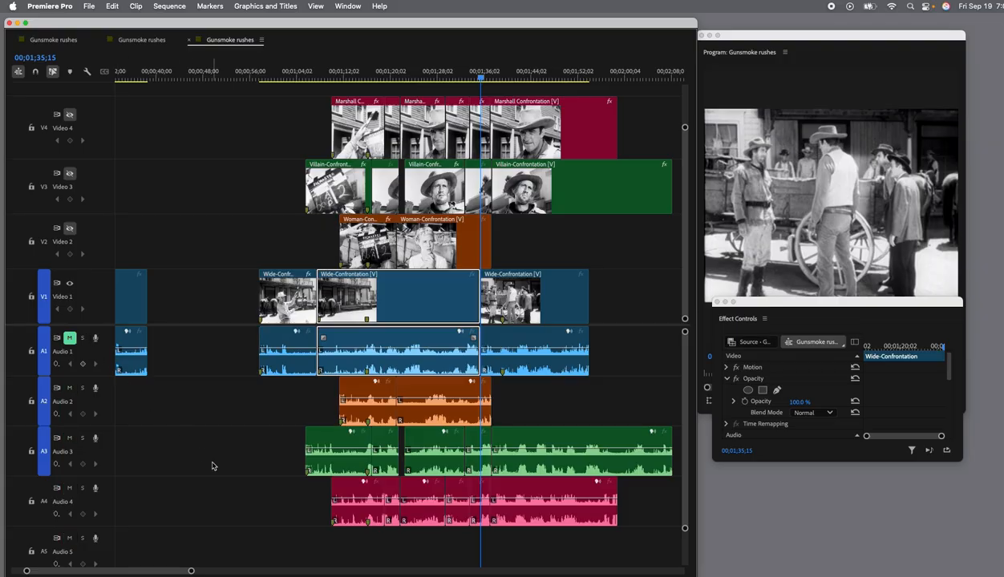
{"action": "scroll", "coordinate": [184, 486], "scroll_direction": "right", "scroll_amount": 1}
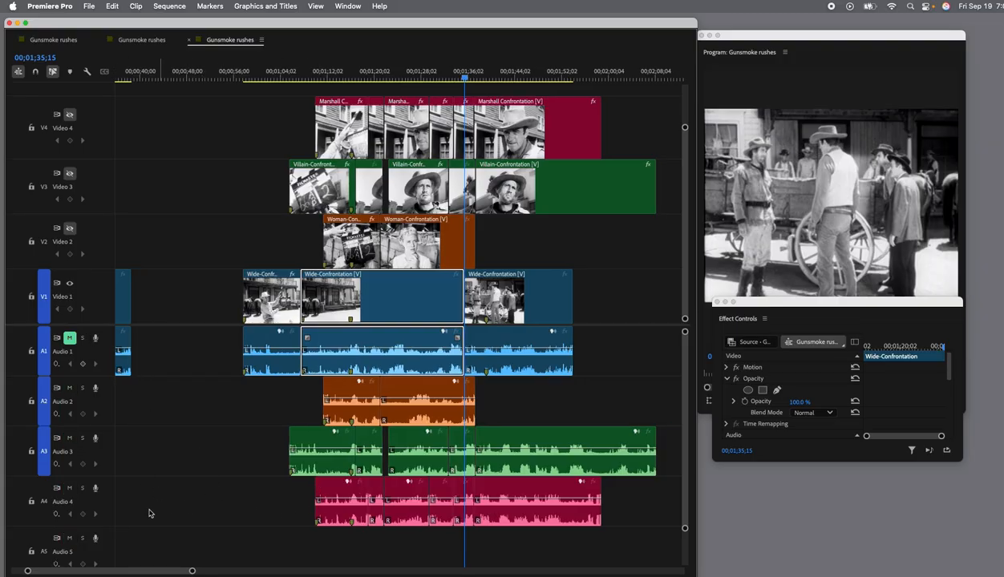
{"action": "left_click", "coordinate": [82, 489]}
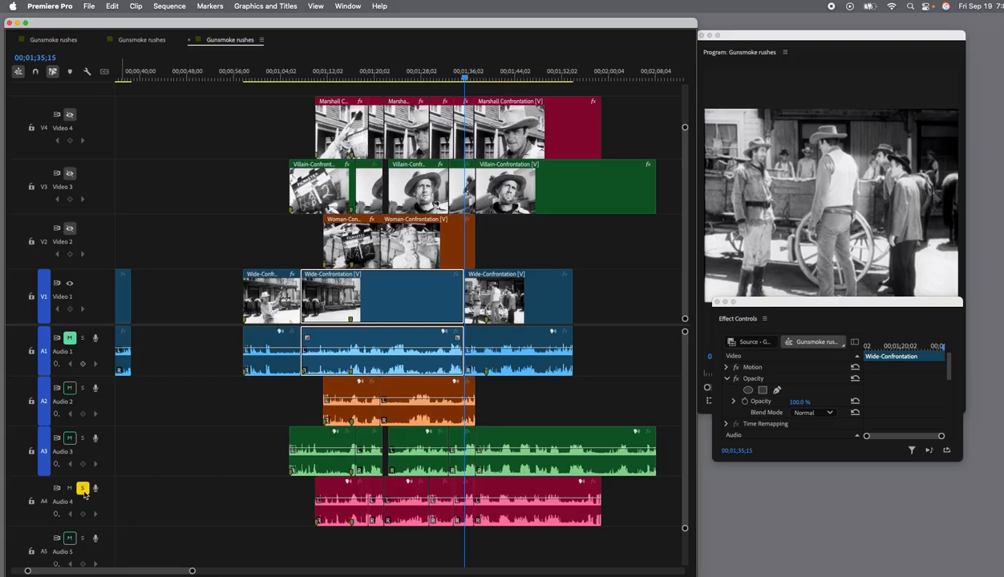
{"action": "left_click", "coordinate": [70, 338]}
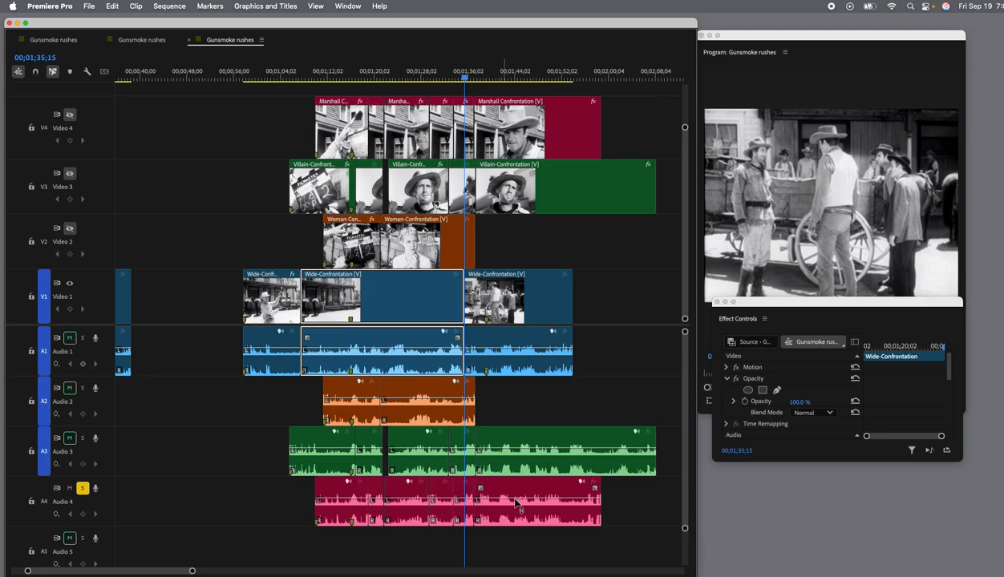
Show the Video 2, Video 3 and Video 4 tracks again and play the scene from 00;01;33;09 into the wide shot.
{"action": "left_click_drag", "start_coordinate": [465, 78], "coordinate": [454, 80]}
{"action": "left_click_drag", "start_coordinate": [454, 80], "coordinate": [452, 80]}
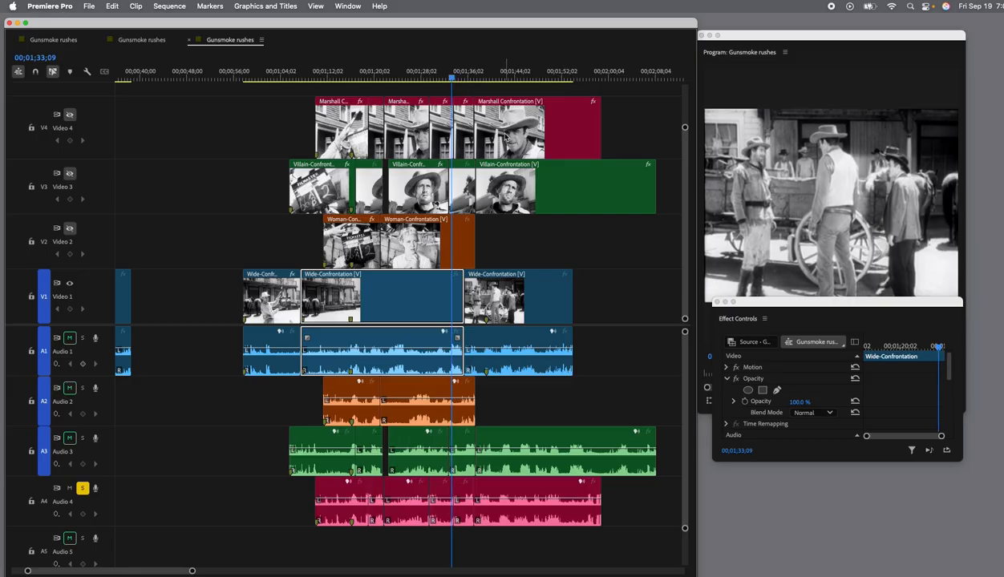
{"action": "left_click", "coordinate": [70, 114]}
{"action": "left_click", "coordinate": [69, 173]}
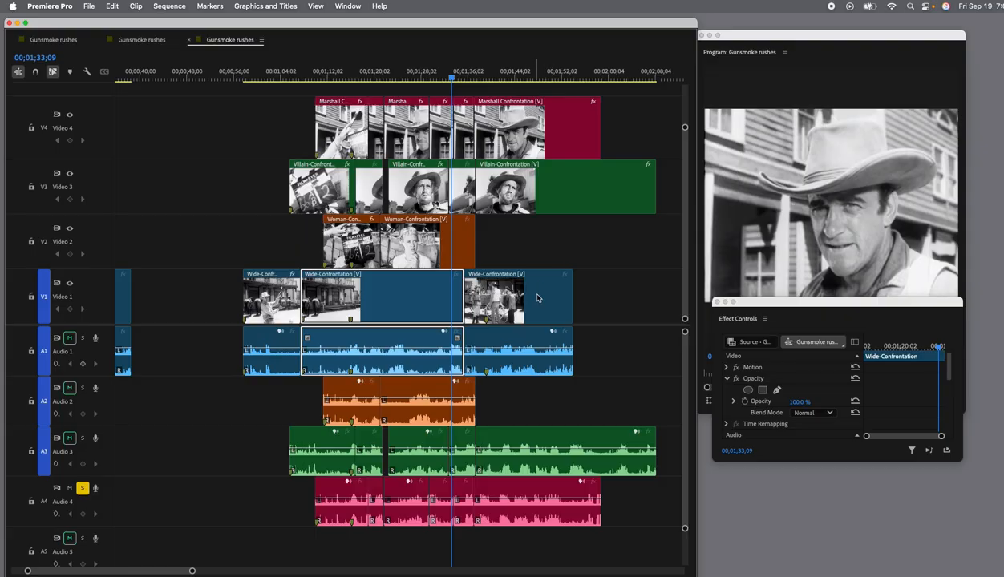
{"action": "key", "text": "space"}
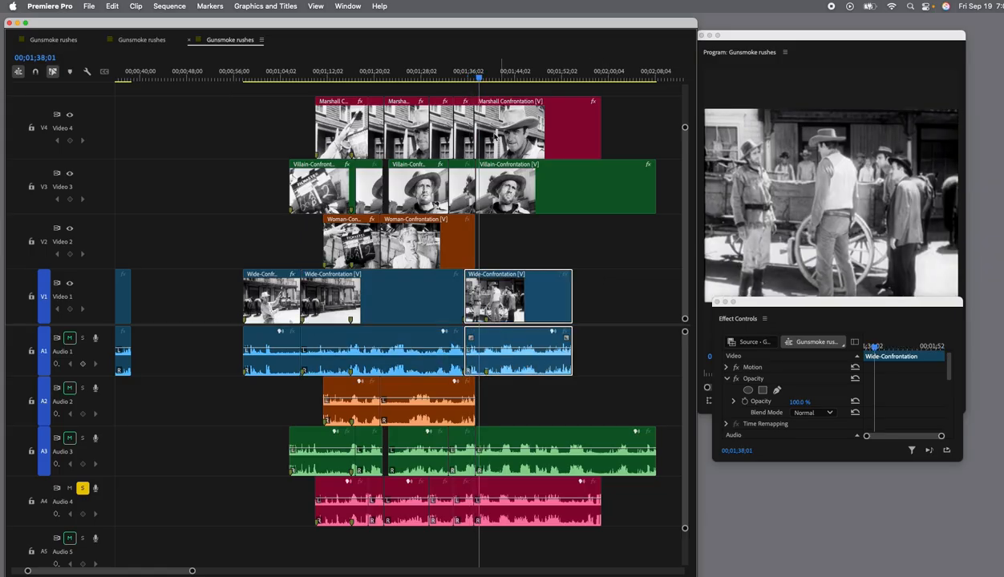
{"action": "left_click_drag", "start_coordinate": [476, 78], "coordinate": [450, 82]}
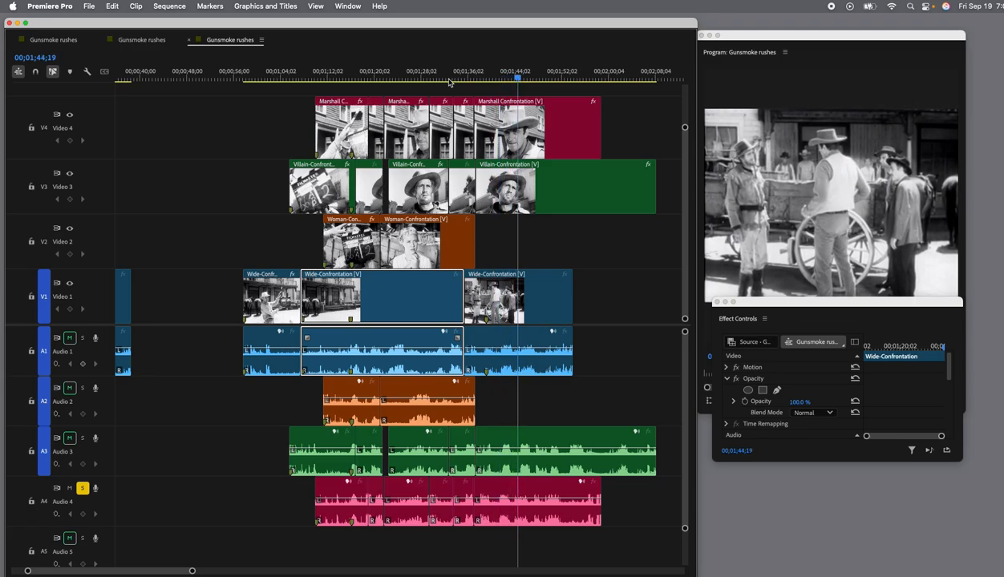
Review the edited scene by playing it from 00;01;07;05 through the wide shot to about 00;01;44;26.
{"action": "key", "text": "space"}
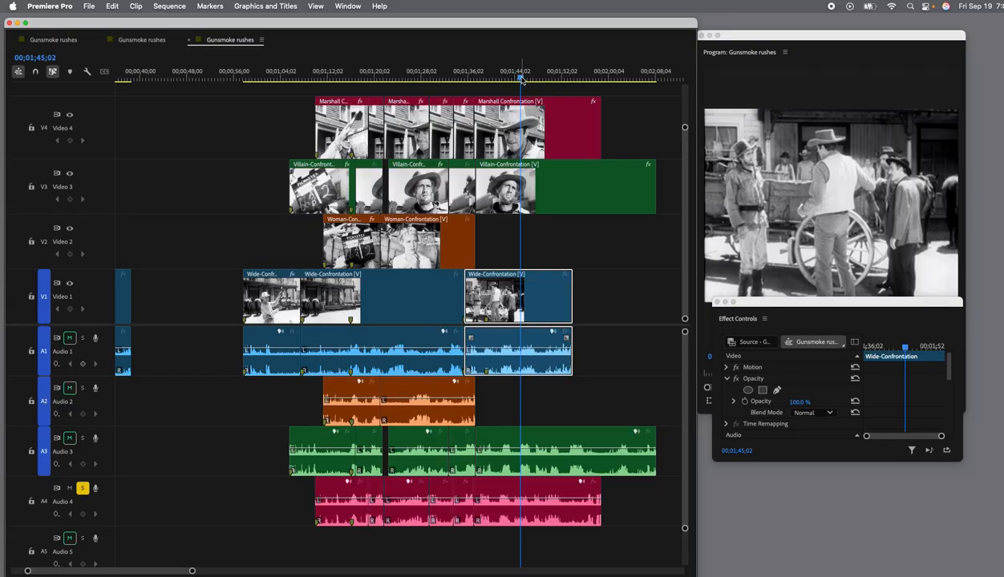
{"action": "left_click_drag", "start_coordinate": [521, 80], "coordinate": [301, 88]}
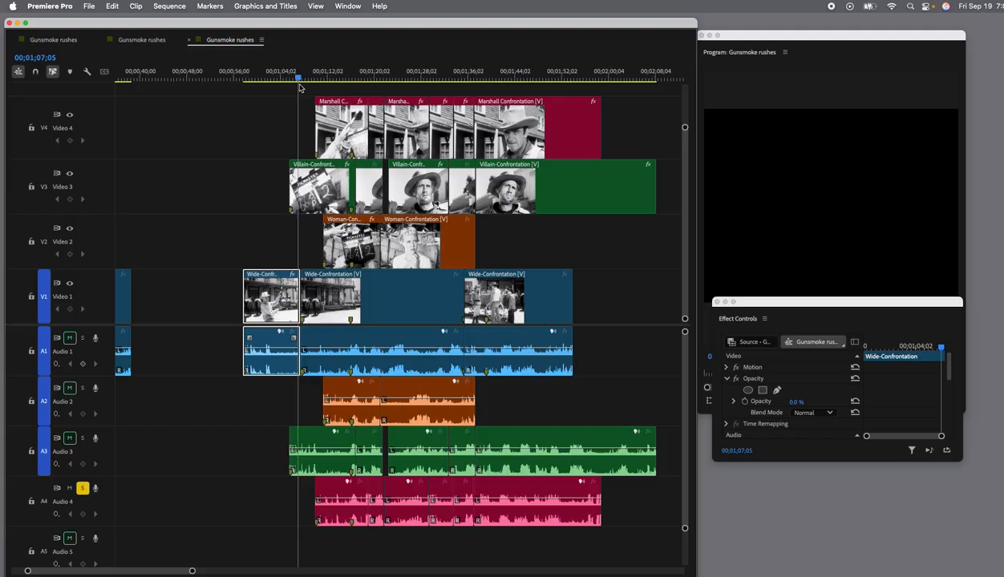
{"action": "key", "text": "space"}
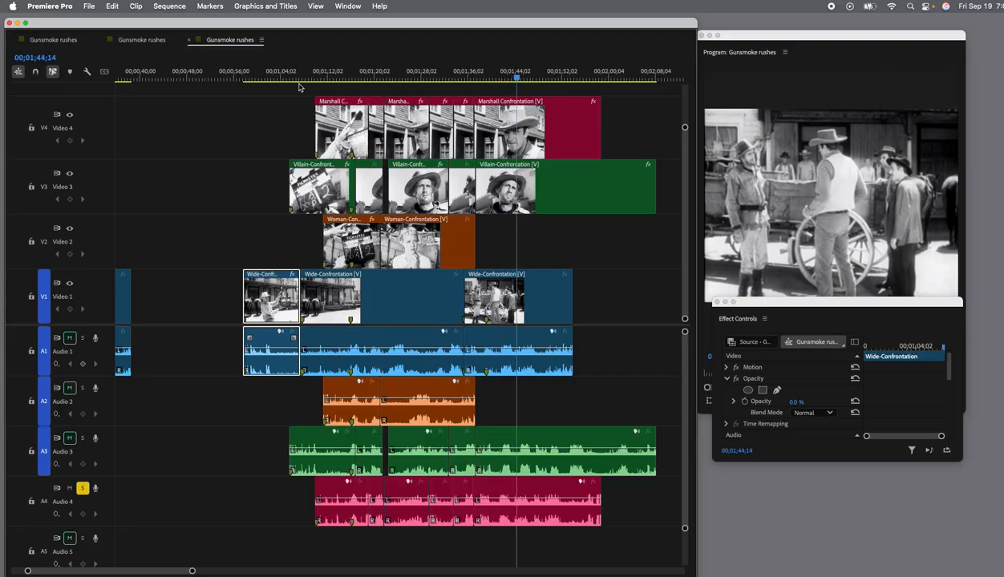
{"action": "key", "text": "space"}
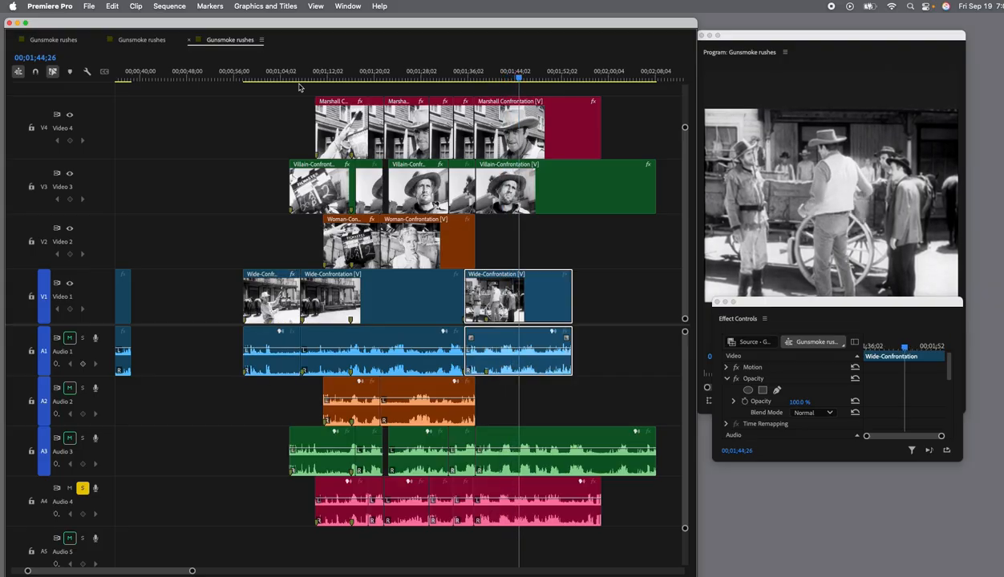
Split the last Villain-Confrontation clip at 00;01;43;26 and set the opacity of its second part to 100%.
{"action": "scroll", "coordinate": [508, 210], "scroll_direction": "right", "scroll_amount": 2}
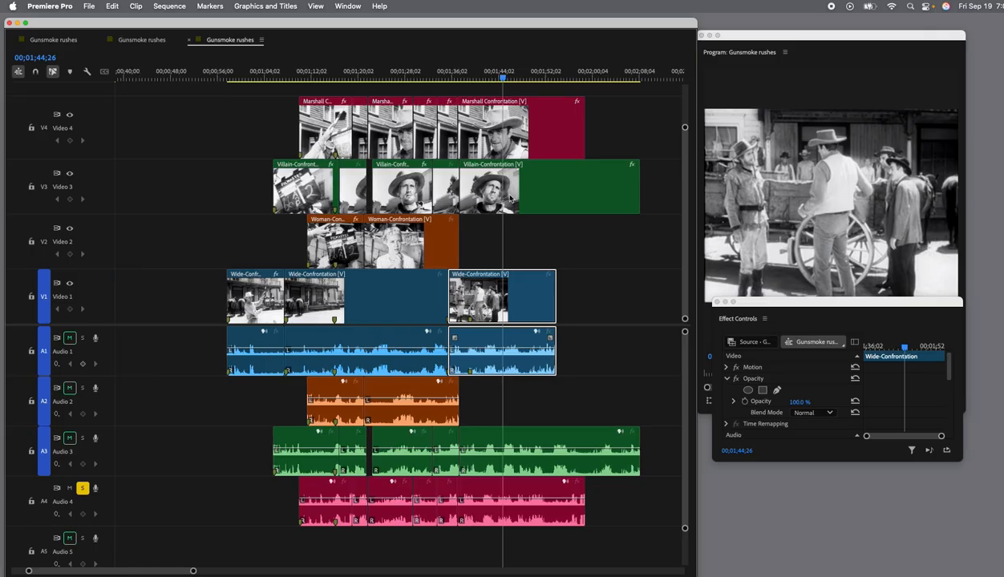
{"action": "left_click_drag", "start_coordinate": [504, 82], "coordinate": [499, 83]}
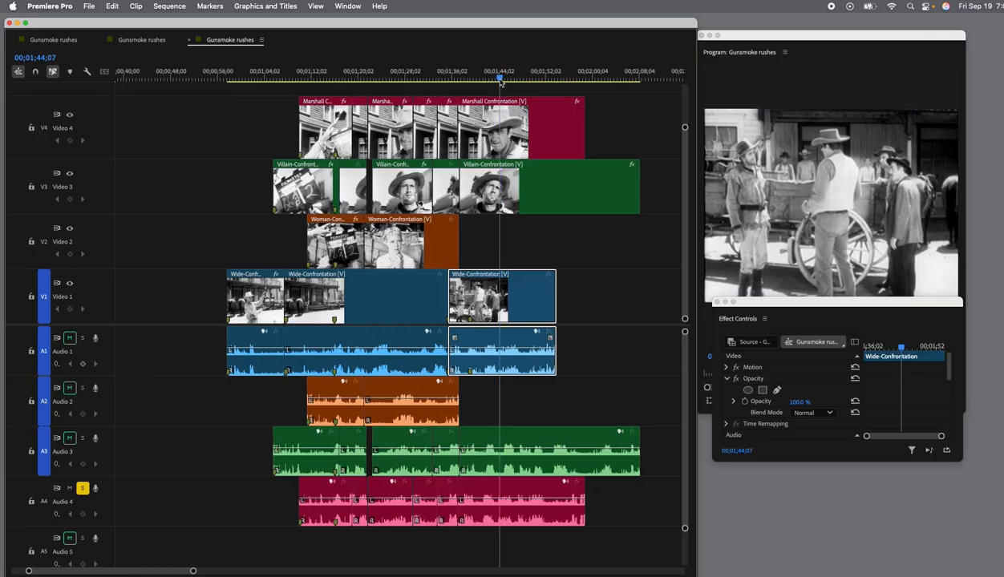
{"action": "left_click", "coordinate": [530, 198]}
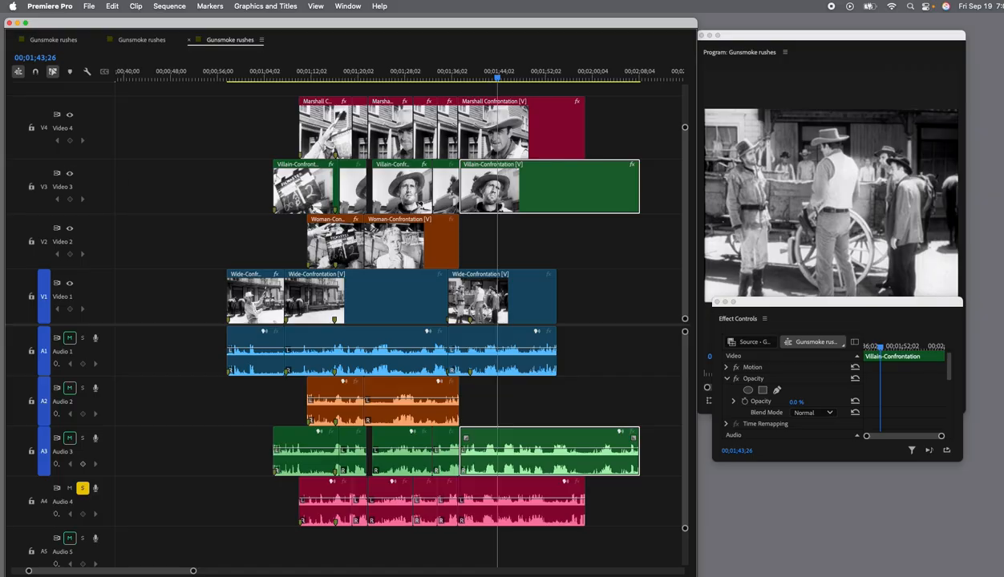
{"action": "left_click", "coordinate": [498, 191]}
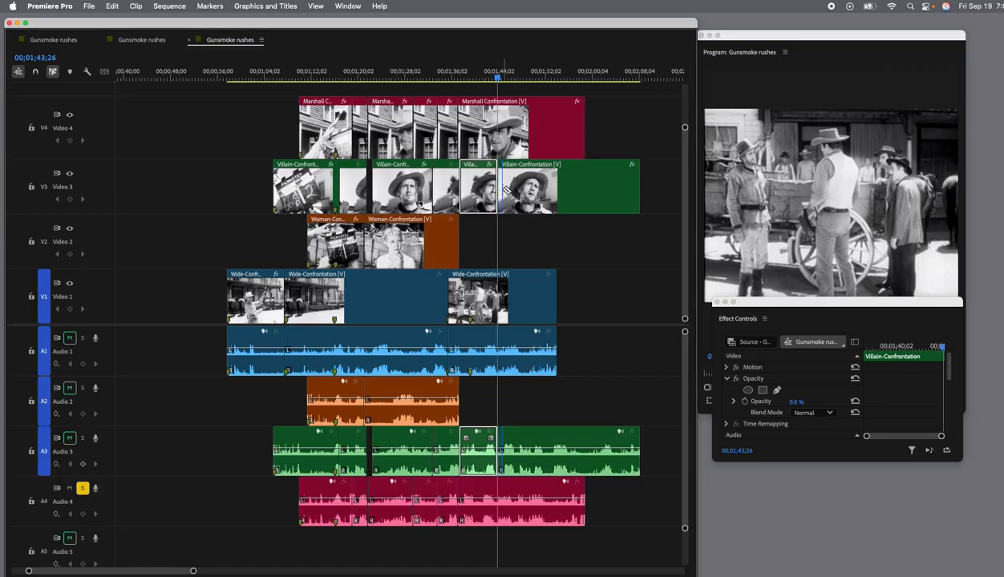
{"action": "scroll", "coordinate": [326, 144], "scroll_direction": "left", "scroll_amount": 2}
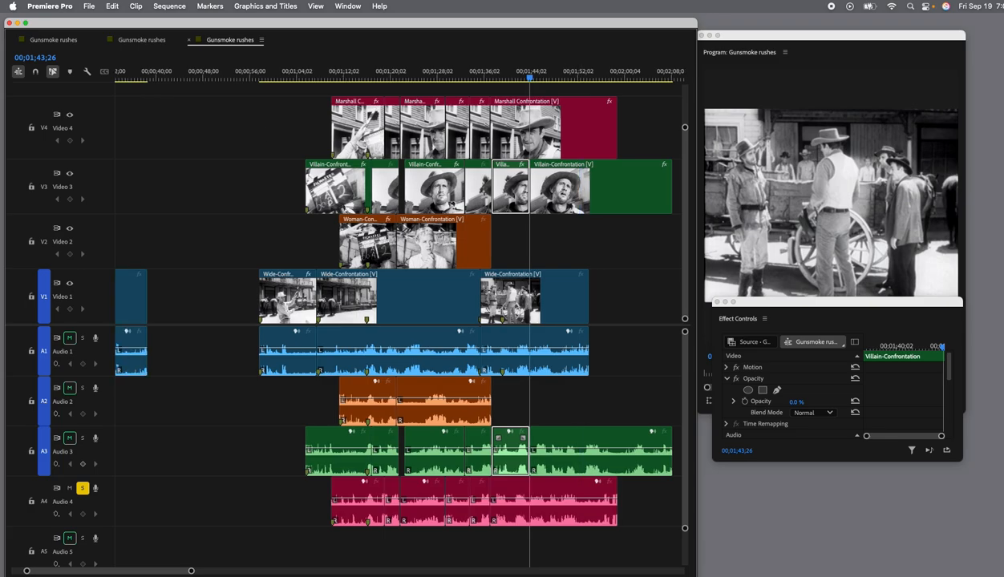
{"action": "left_click", "coordinate": [601, 186]}
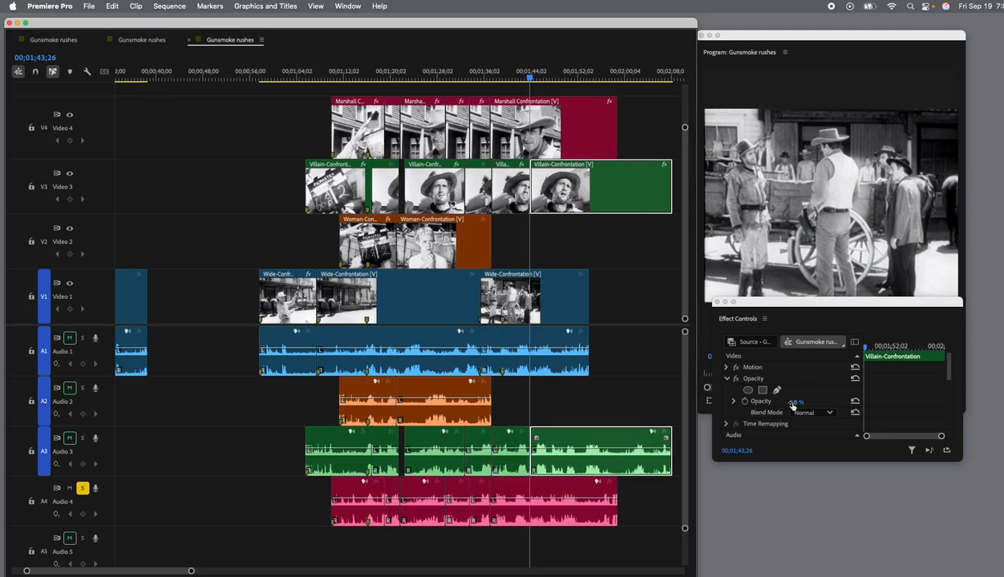
{"action": "left_click_drag", "start_coordinate": [793, 405], "coordinate": [810, 405]}
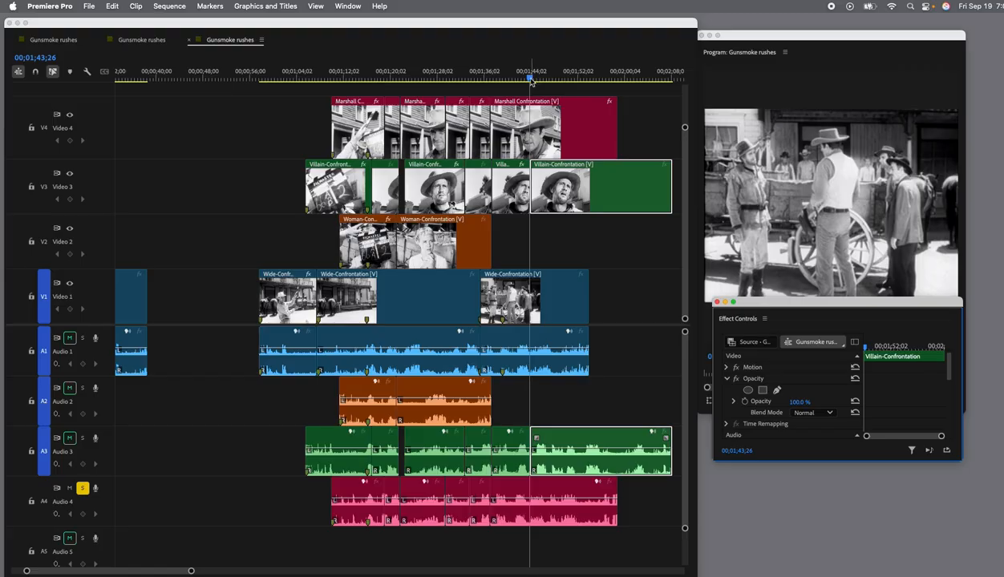
Play the scene from about 00;01;22 through the cut to the villain close-up, stopping at 00;01;48;15.
{"action": "left_click_drag", "start_coordinate": [530, 81], "coordinate": [400, 81]}
{"action": "key", "text": "space"}
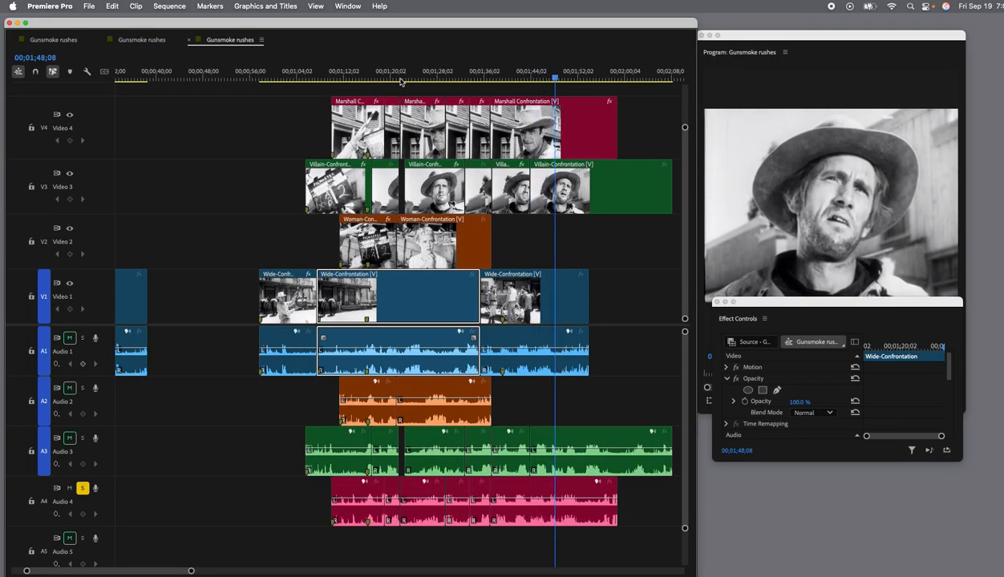
{"action": "scroll", "coordinate": [634, 186], "scroll_direction": "right", "scroll_amount": 3}
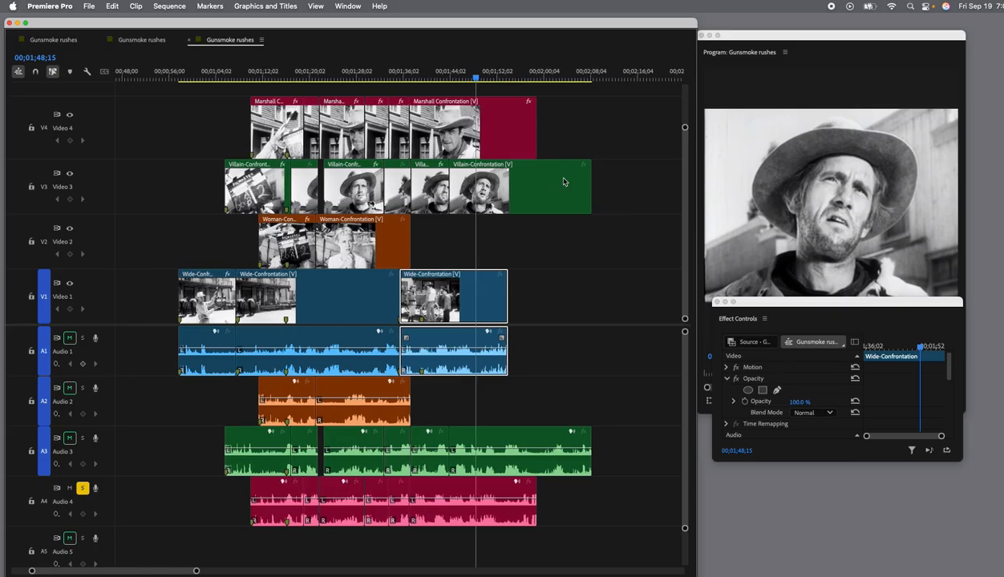
{"action": "left_click", "coordinate": [516, 185]}
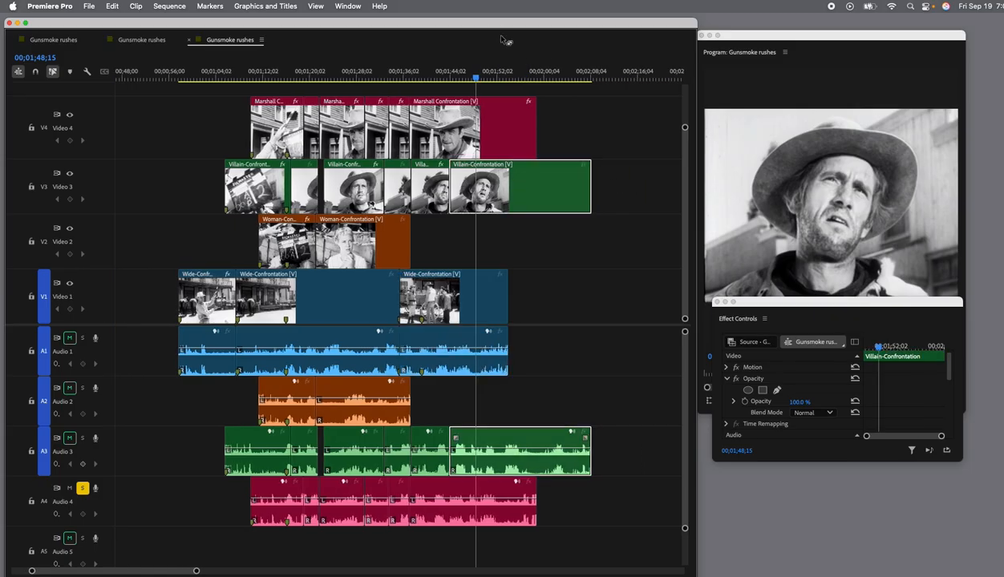
{"action": "left_click_drag", "start_coordinate": [482, 28], "coordinate": [519, 26]}
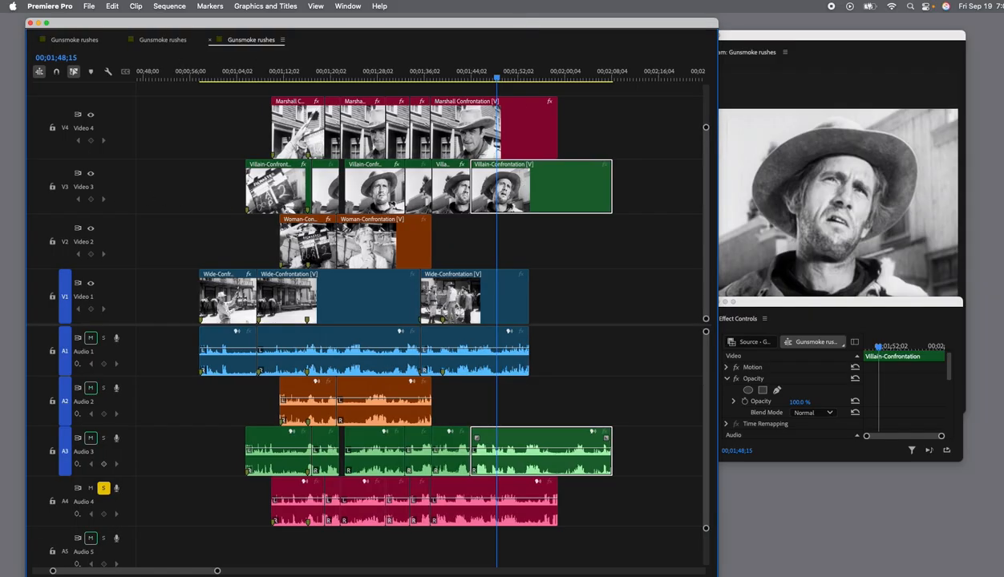
Try splitting the last Marshall Confrontation clip at 00;01;48;15 with its second part at 100% opacity, play the cut, and undo the split.
{"action": "key", "text": "c"}
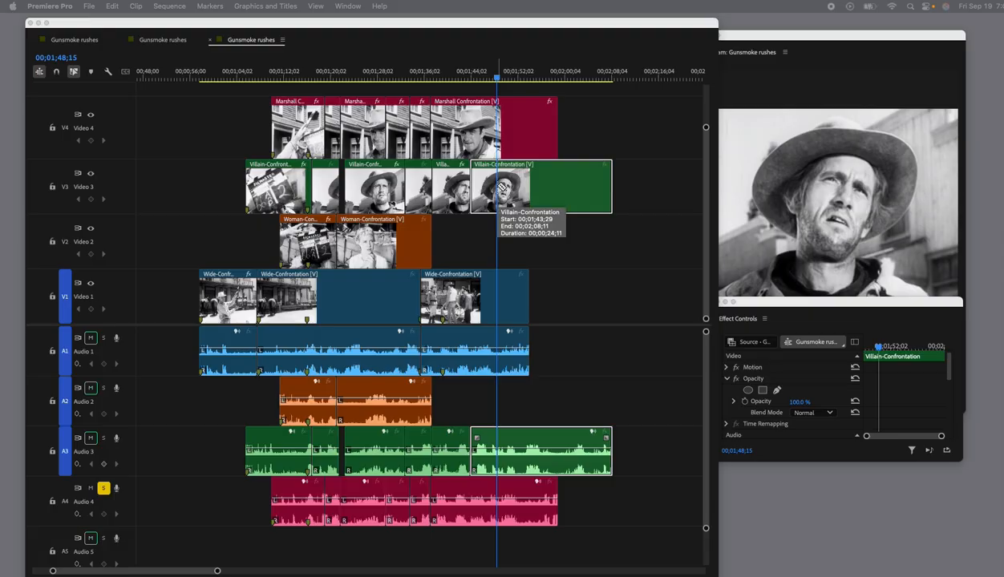
{"action": "left_click", "coordinate": [498, 128]}
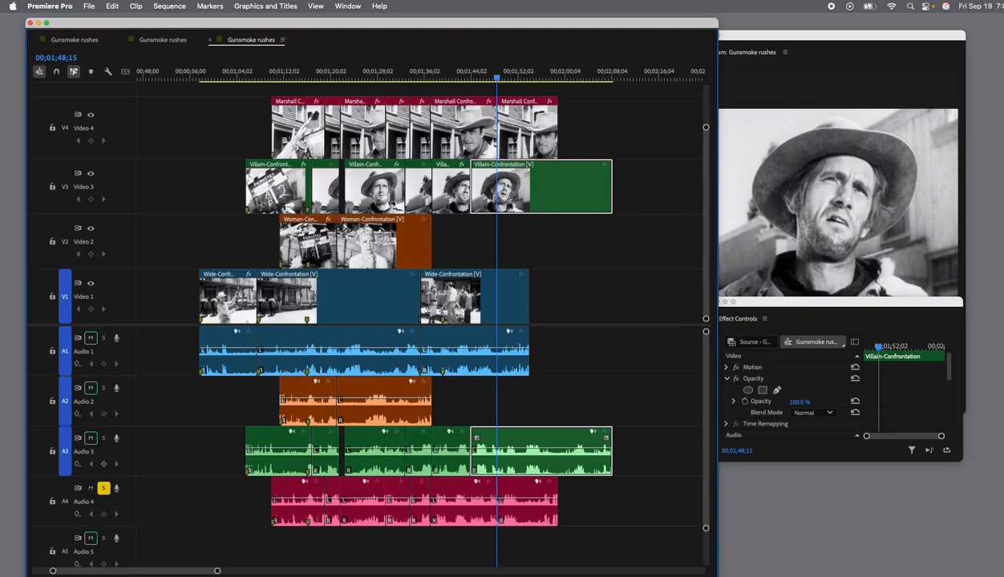
{"action": "left_click", "coordinate": [515, 136]}
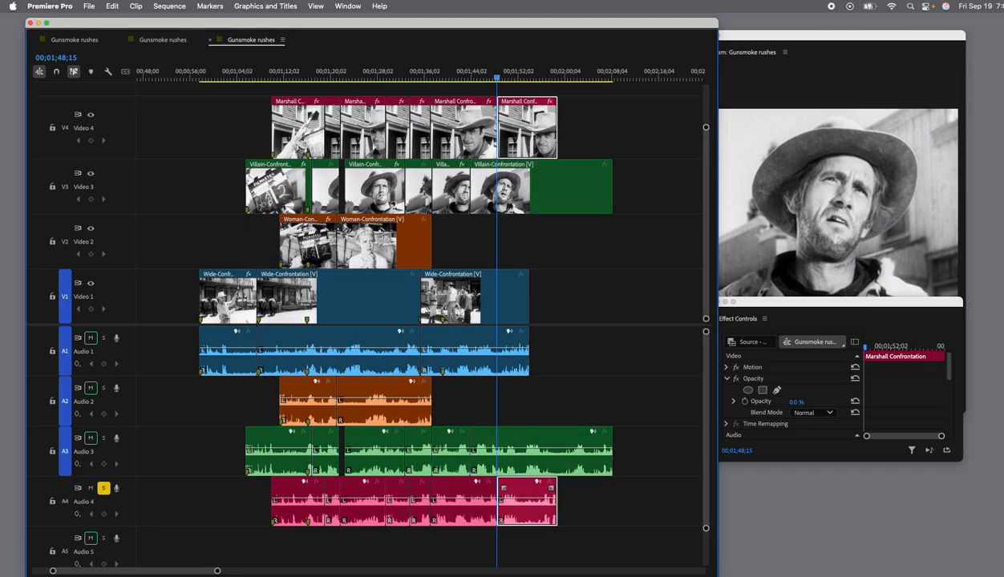
{"action": "left_click_drag", "start_coordinate": [795, 404], "coordinate": [819, 404]}
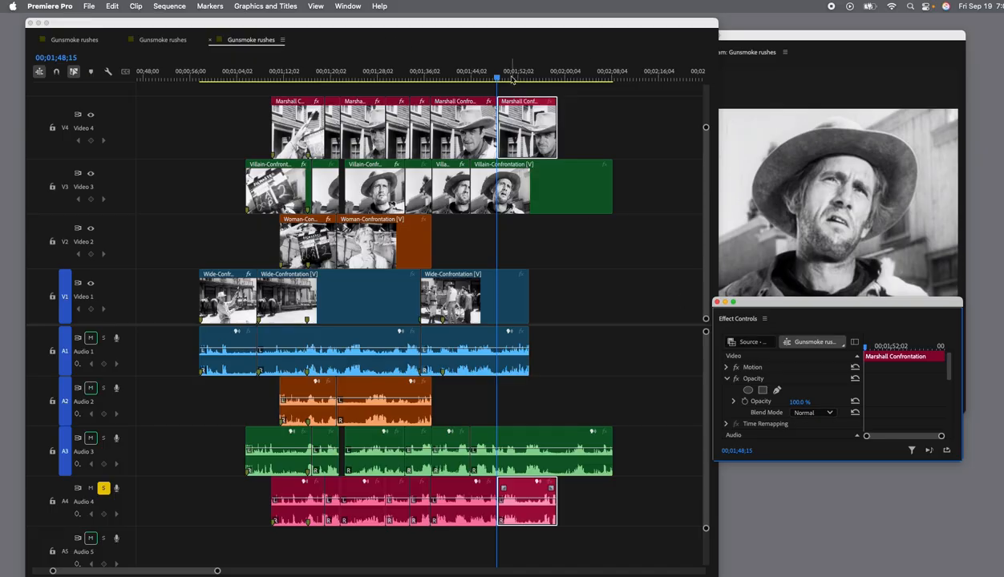
{"action": "left_click", "coordinate": [483, 80]}
{"action": "key", "text": "space"}
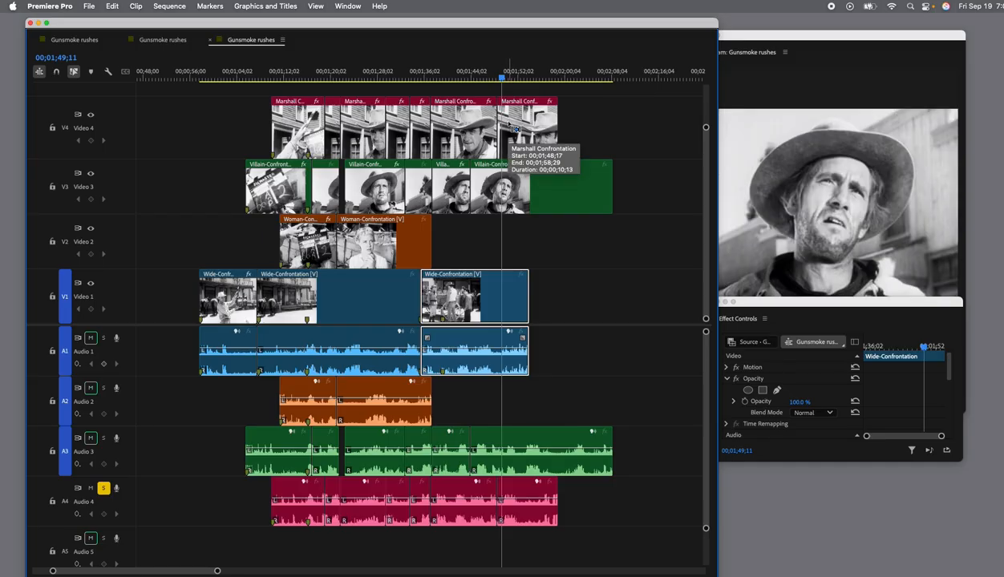
{"action": "key", "text": "super+z"}
Split the last Marshall Confrontation clip at 00;01;46;16 and set the opacity of its second part to 100%.
{"action": "left_click_drag", "start_coordinate": [505, 82], "coordinate": [479, 84]}
{"action": "key", "text": "space"}
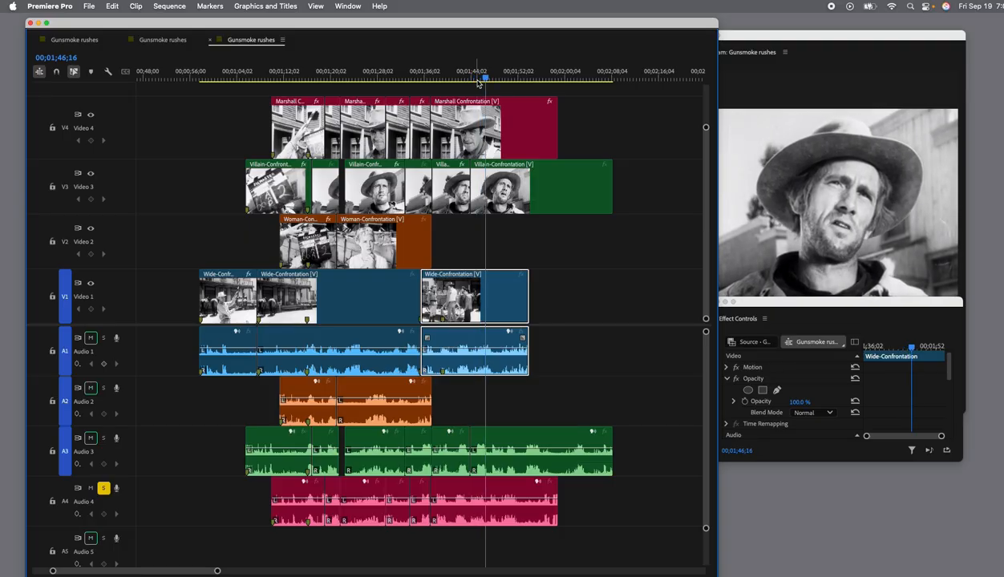
{"action": "left_click", "coordinate": [512, 152]}
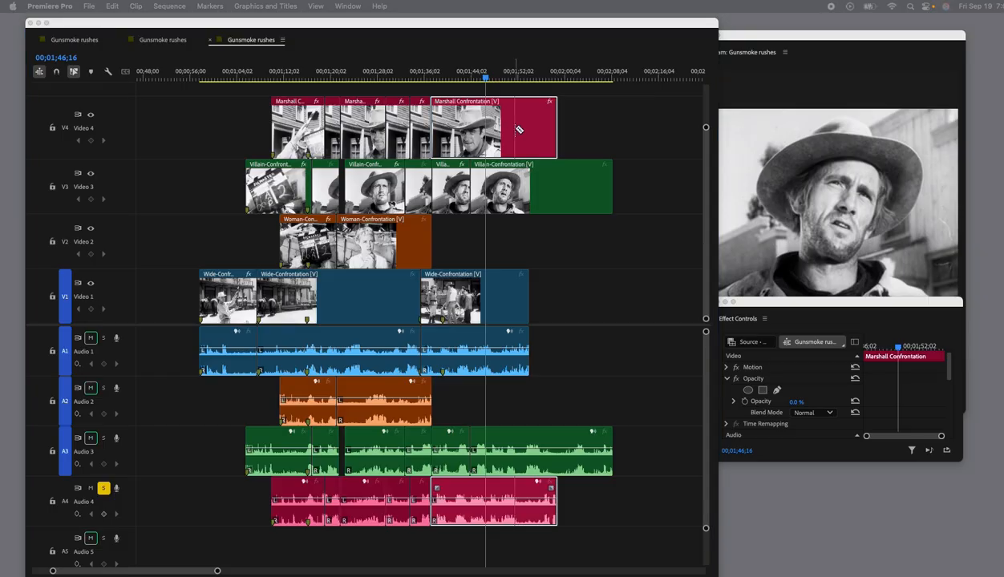
{"action": "left_click", "coordinate": [491, 130]}
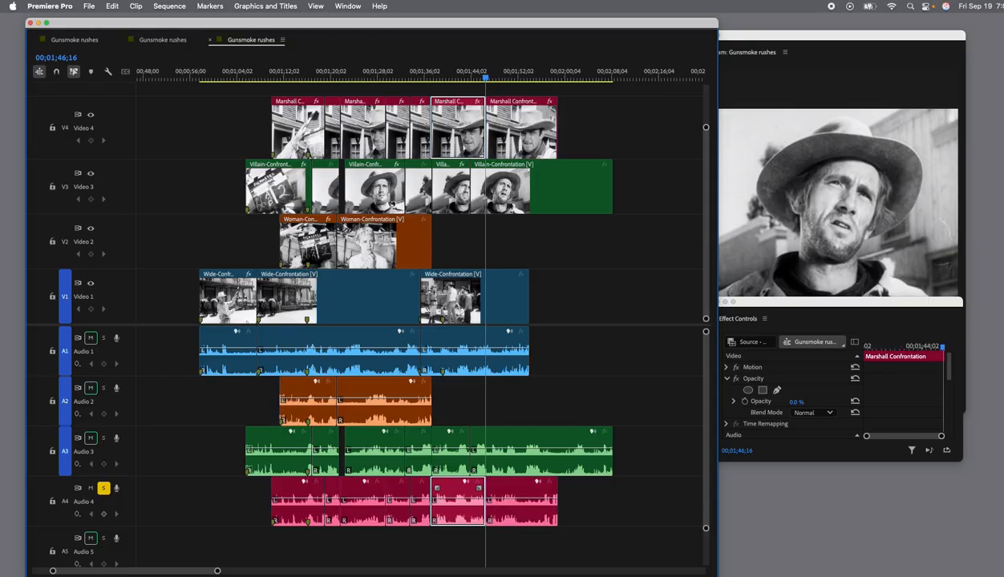
{"action": "left_click", "coordinate": [537, 124]}
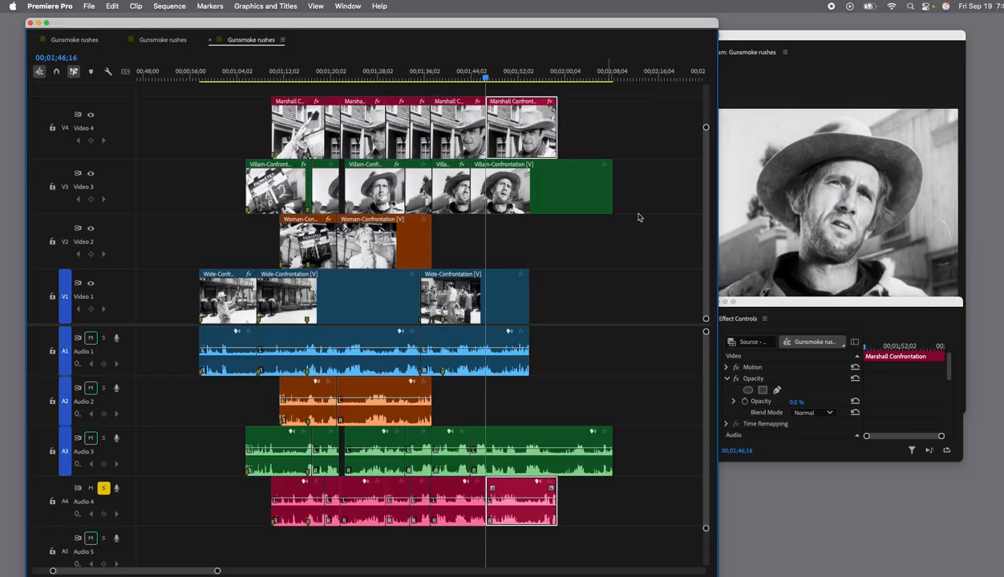
{"action": "left_click_drag", "start_coordinate": [794, 404], "coordinate": [847, 405]}
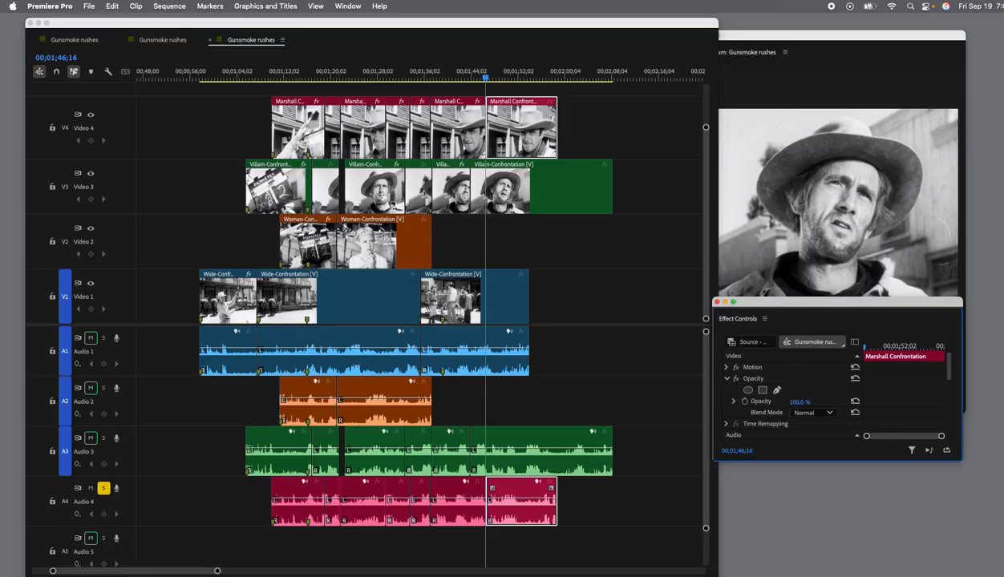
Play from 00;01;43;26 to find the next cut point and split the last Marshall Confrontation and Villain-Confrontation clips at 00;01;51;26.
{"action": "left_click_drag", "start_coordinate": [486, 77], "coordinate": [470, 77]}
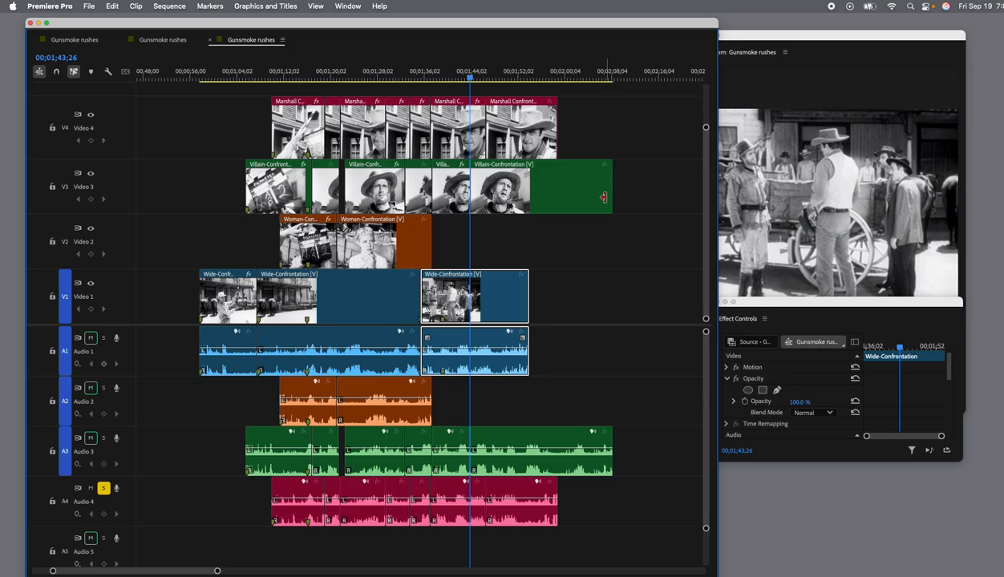
{"action": "key", "text": "space"}
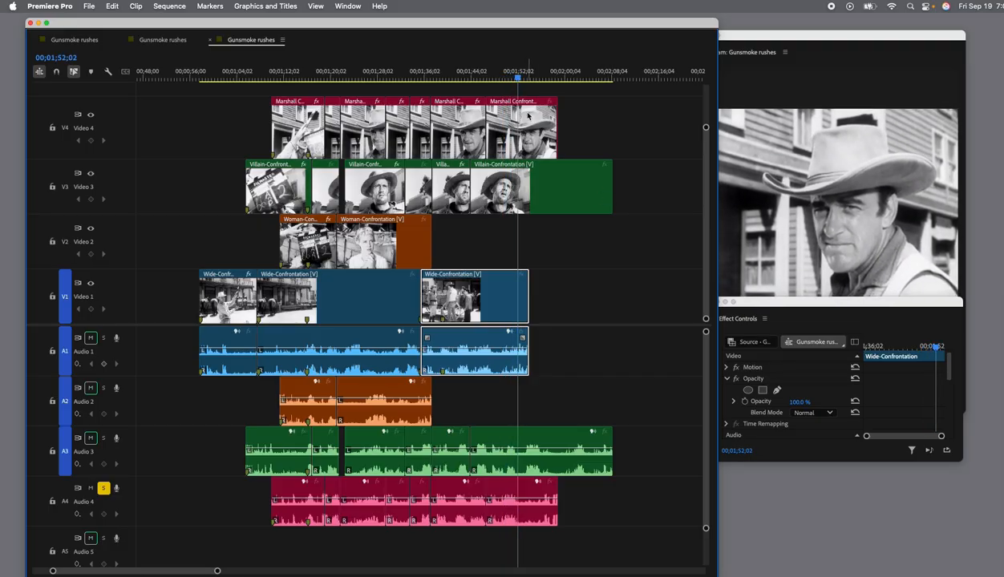
{"action": "left_click_drag", "start_coordinate": [519, 81], "coordinate": [517, 81]}
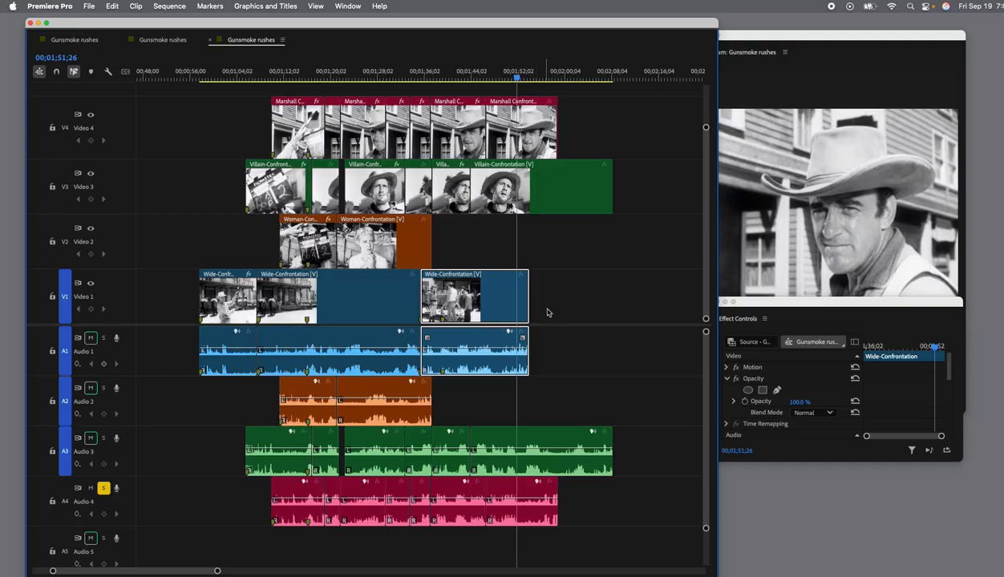
{"action": "left_click", "coordinate": [531, 121]}
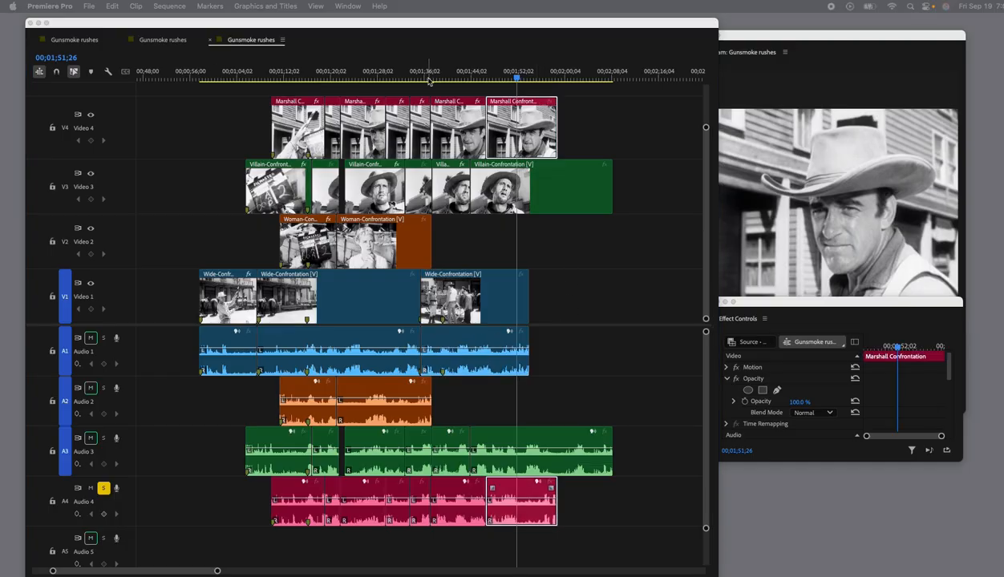
{"action": "left_click", "coordinate": [518, 140]}
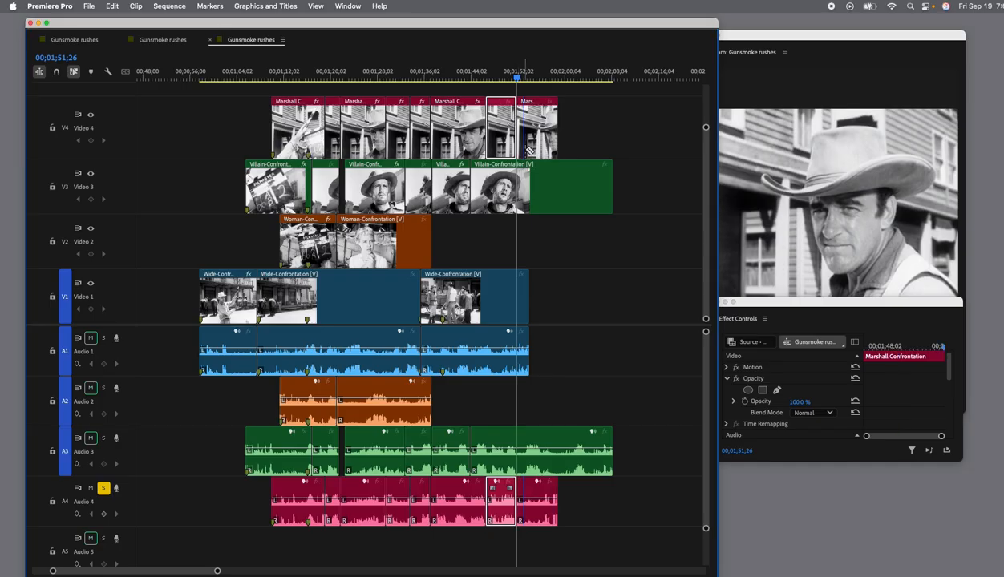
{"action": "left_click", "coordinate": [518, 191]}
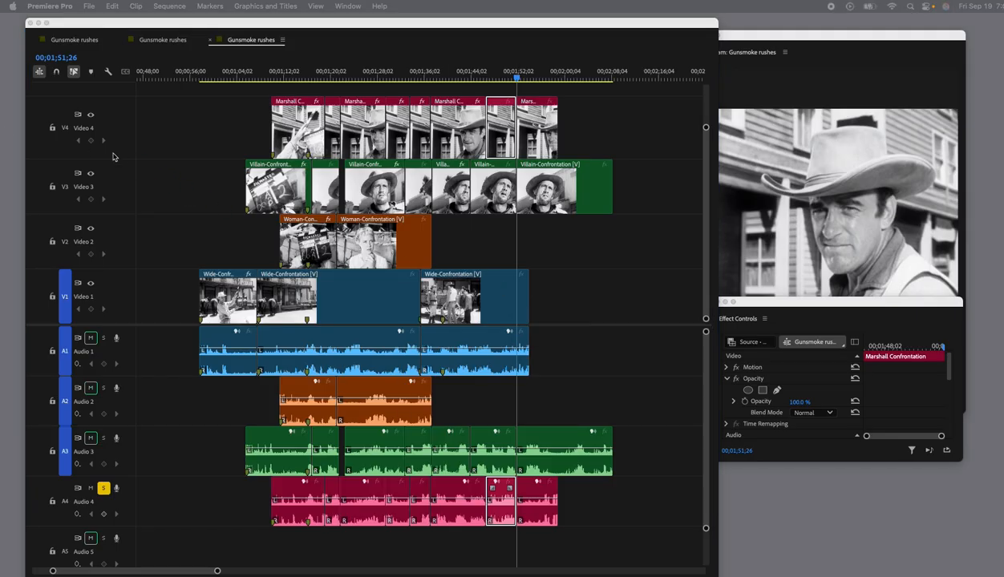
Replay the scene from the villain close-up to 00;01;54;04 and set the last Marshall Confrontation segment's opacity to 0%.
{"action": "left_click", "coordinate": [446, 281]}
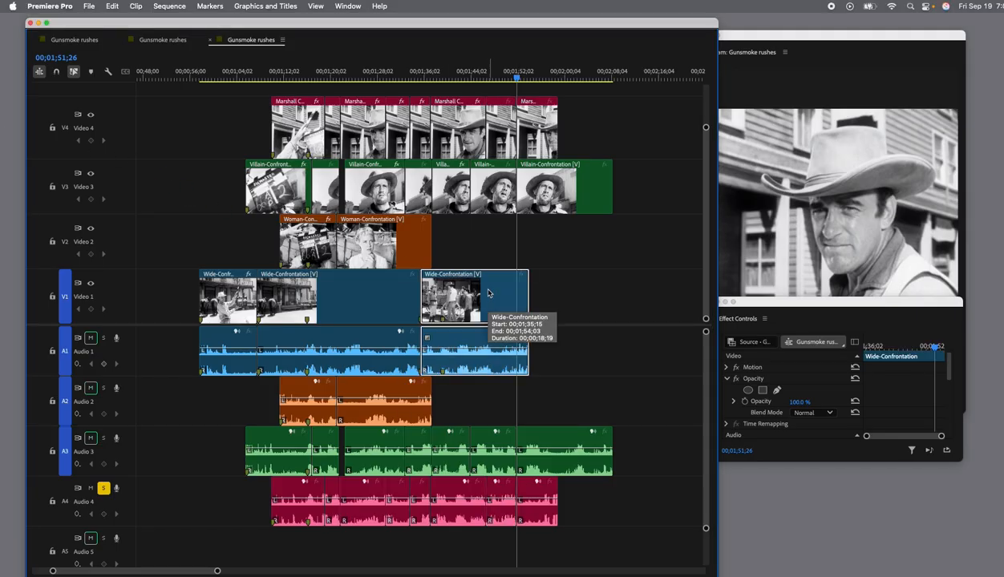
{"action": "left_click_drag", "start_coordinate": [518, 79], "coordinate": [469, 79]}
{"action": "key", "text": "space"}
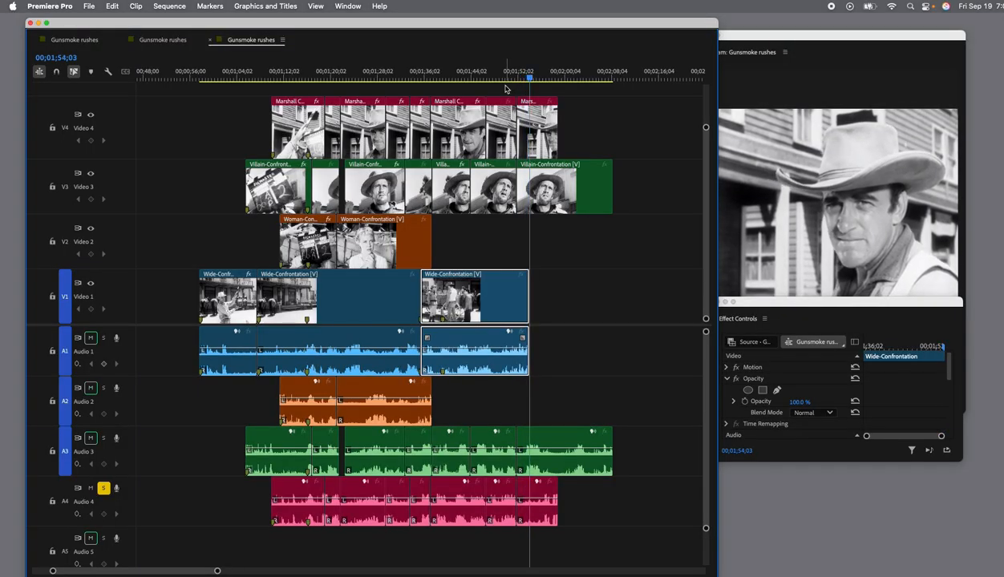
{"action": "key", "text": "space"}
{"action": "left_click", "coordinate": [551, 135]}
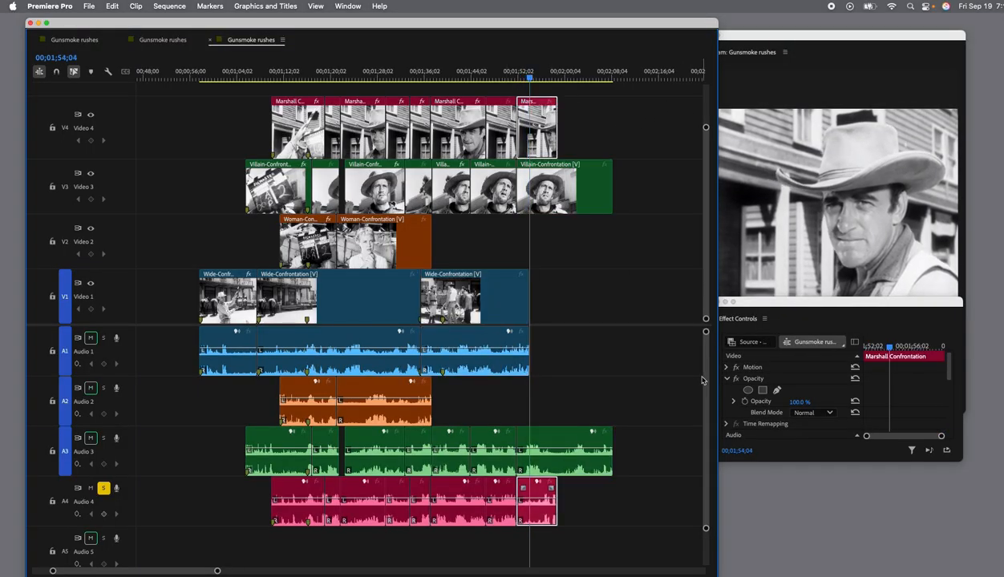
{"action": "left_click_drag", "start_coordinate": [803, 403], "coordinate": [721, 404]}
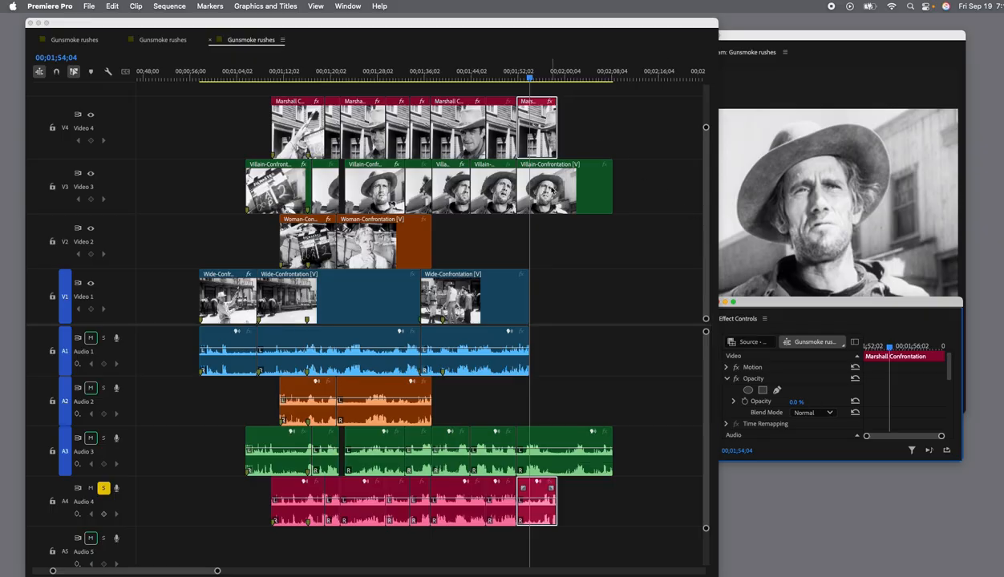
Set the last Villain-Confrontation segment's opacity to 0% and replay the scene's ending from 00;01;49;05 to 00;02;01;05.
{"action": "left_click", "coordinate": [540, 188]}
{"action": "left_click_drag", "start_coordinate": [807, 407], "coordinate": [721, 406]}
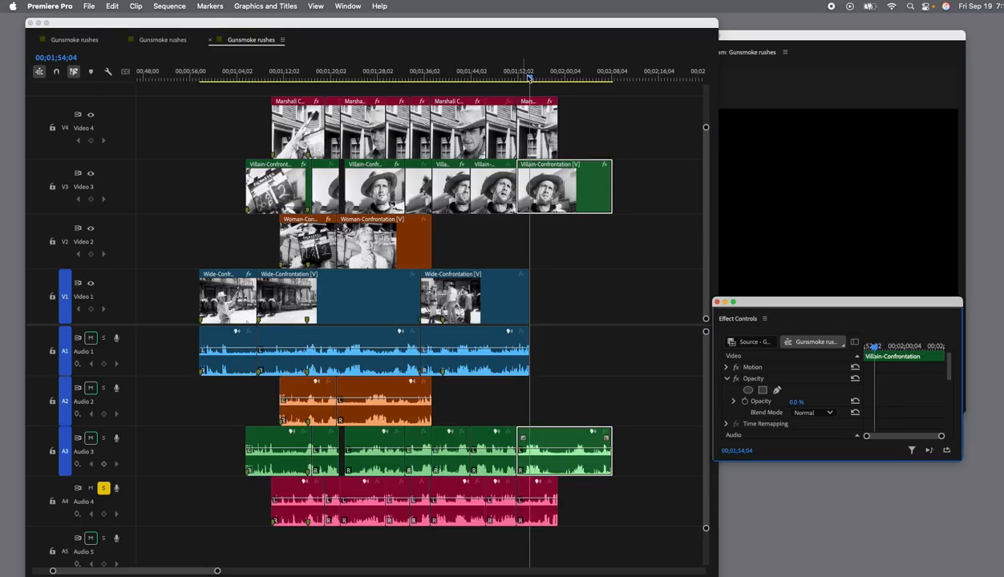
{"action": "left_click_drag", "start_coordinate": [532, 79], "coordinate": [492, 79]}
{"action": "key", "text": "space"}
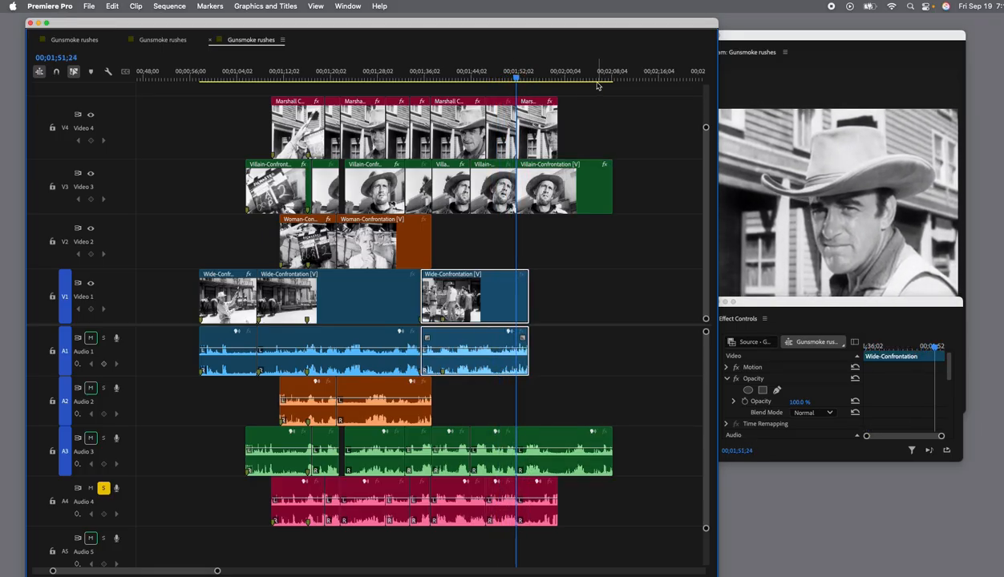
{"action": "left_click", "coordinate": [490, 79]}
{"action": "left_click_drag", "start_coordinate": [490, 79], "coordinate": [484, 81]}
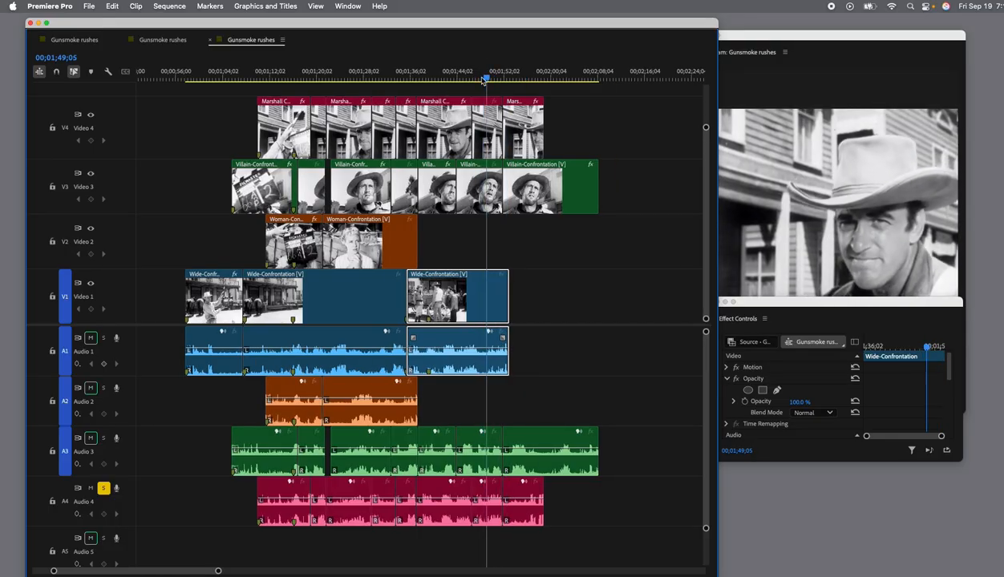
{"action": "key", "text": "space"}
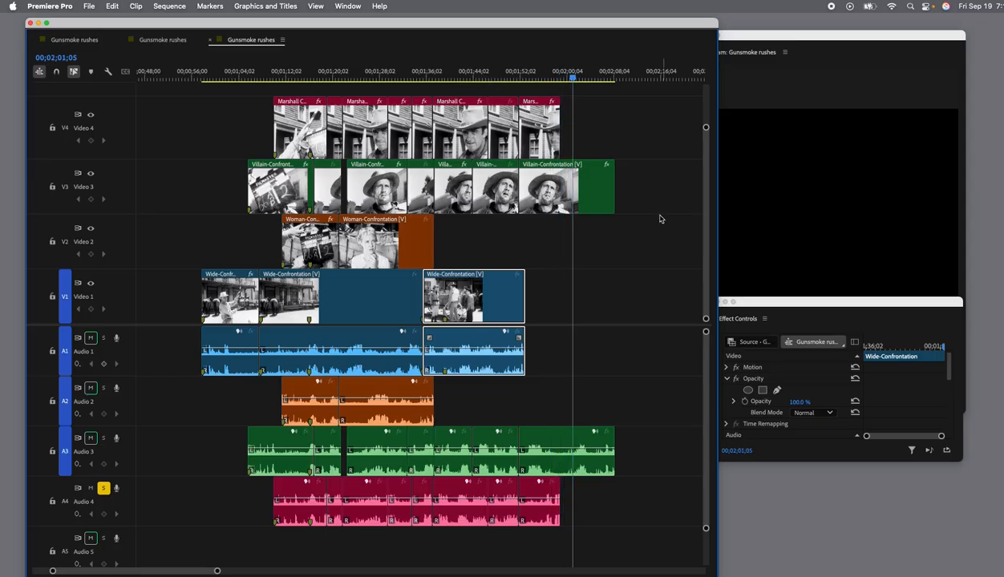
{"action": "key", "text": "space"}
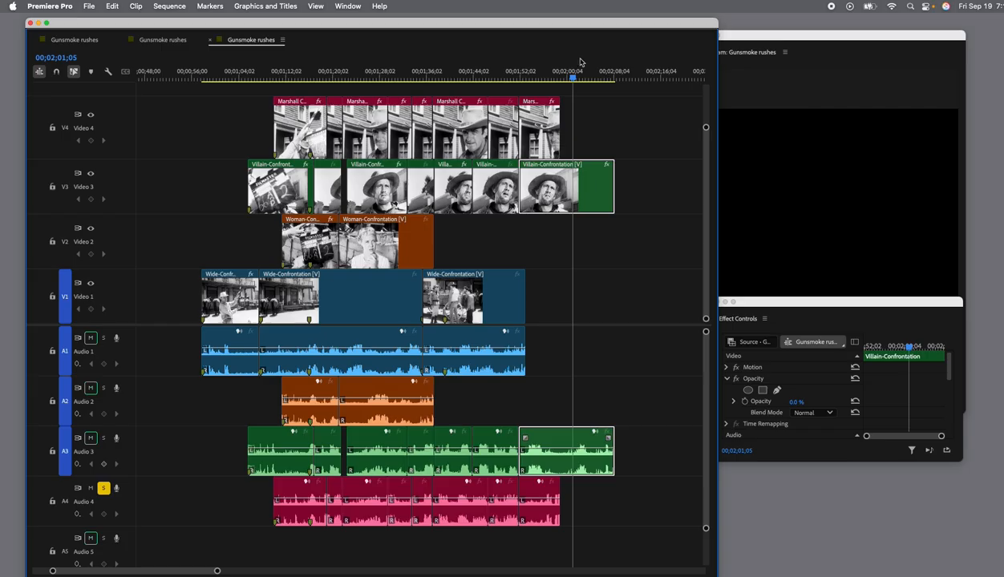
Return the playhead to just before the scene's first wide clip and move the Program monitor clear of the timeline so it is fully visible.
{"action": "left_click_drag", "start_coordinate": [574, 81], "coordinate": [200, 90]}
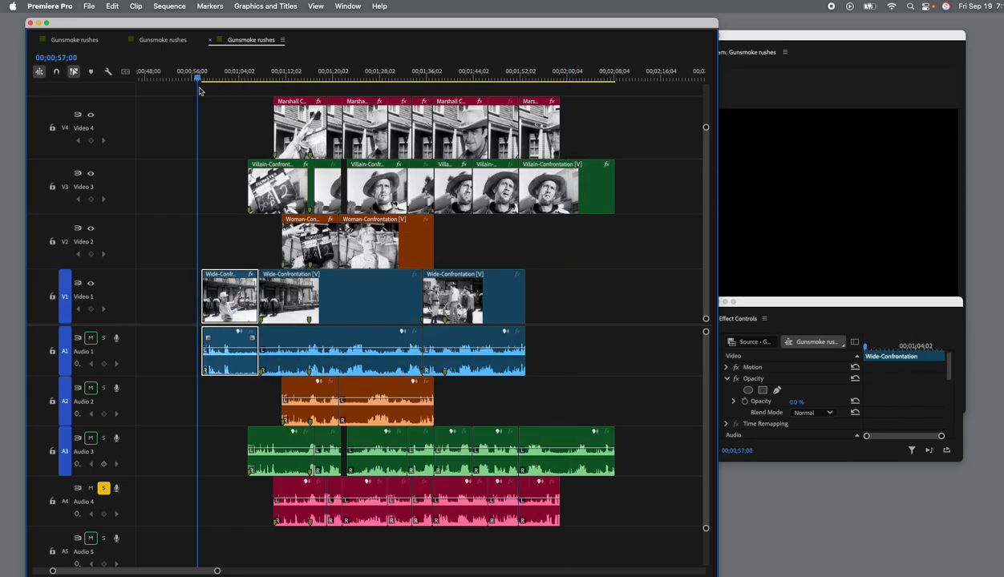
{"action": "scroll", "coordinate": [120, 463], "scroll_direction": "right", "scroll_amount": 3}
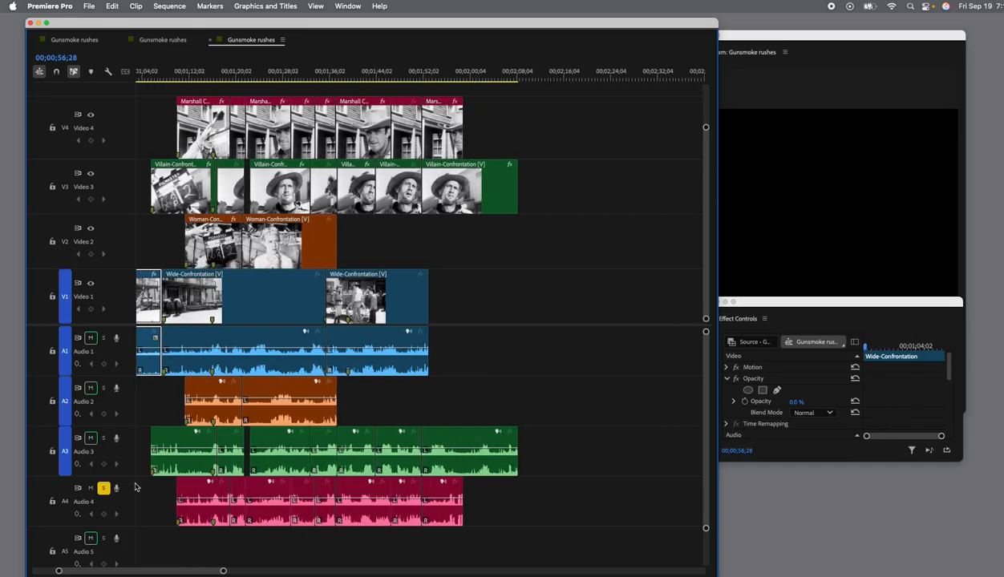
{"action": "scroll", "coordinate": [137, 488], "scroll_direction": "left", "scroll_amount": 5}
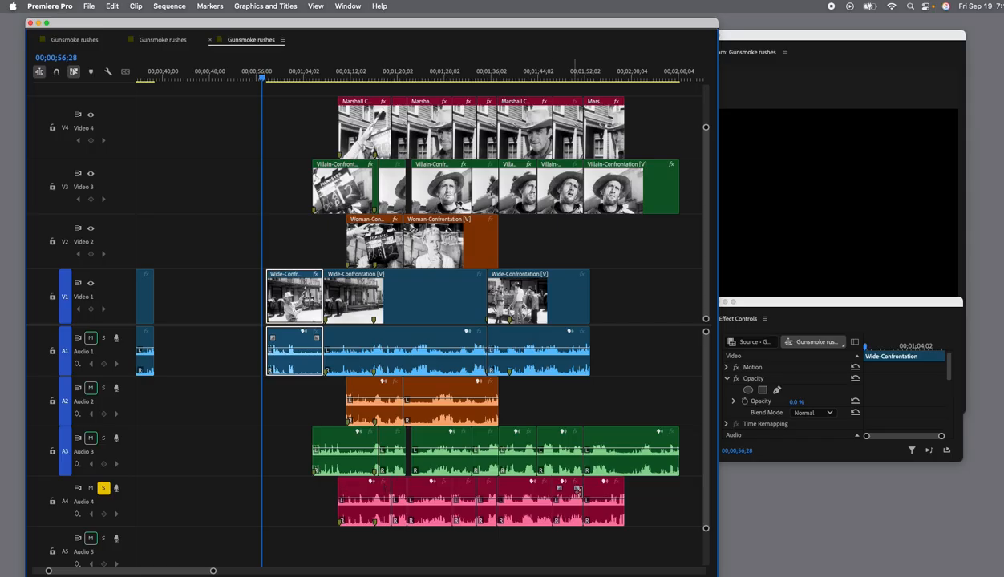
{"action": "scroll", "coordinate": [396, 169], "scroll_direction": "left", "scroll_amount": 2}
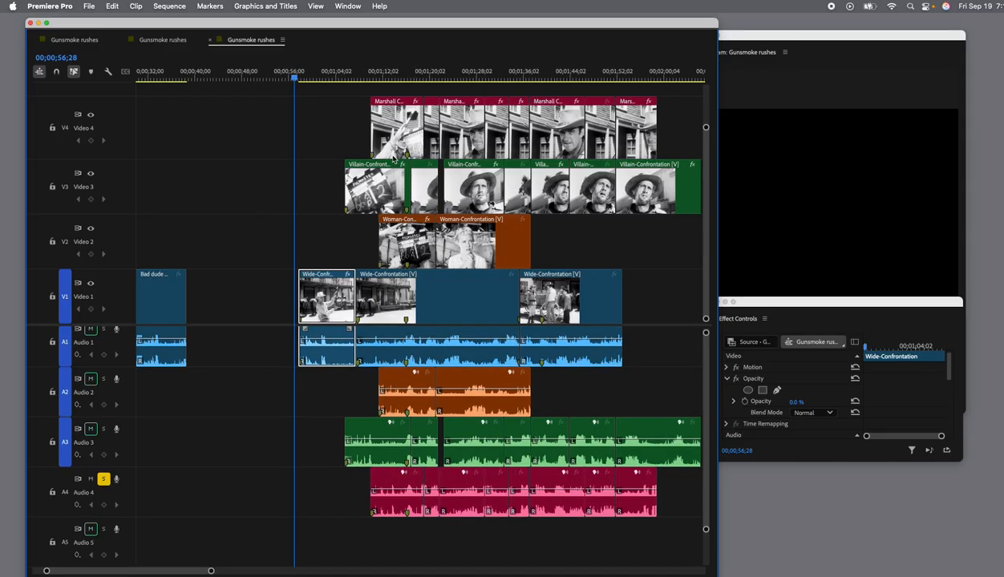
{"action": "scroll", "coordinate": [387, 142], "scroll_direction": "right", "scroll_amount": 3}
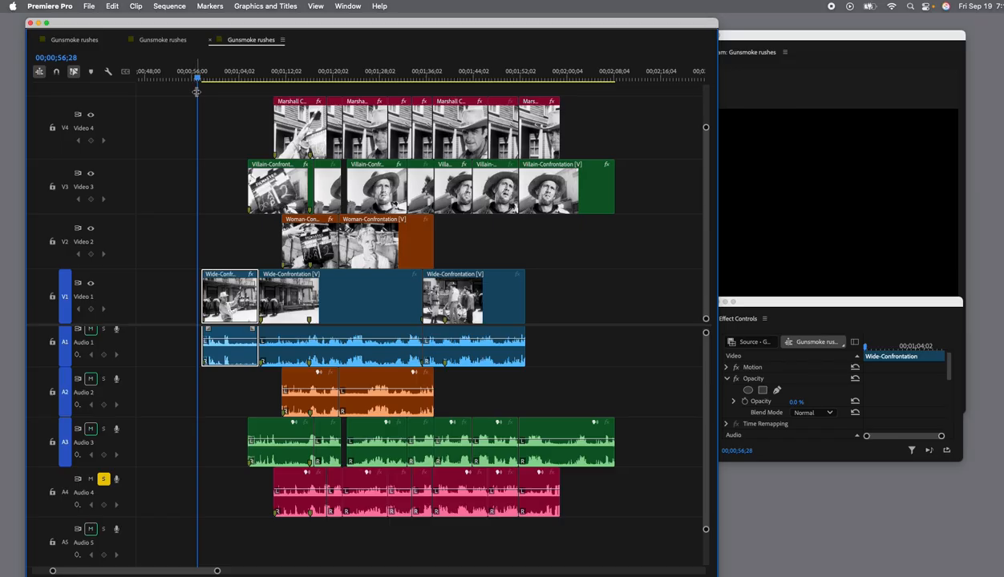
{"action": "left_click_drag", "start_coordinate": [762, 42], "coordinate": [763, 96]}
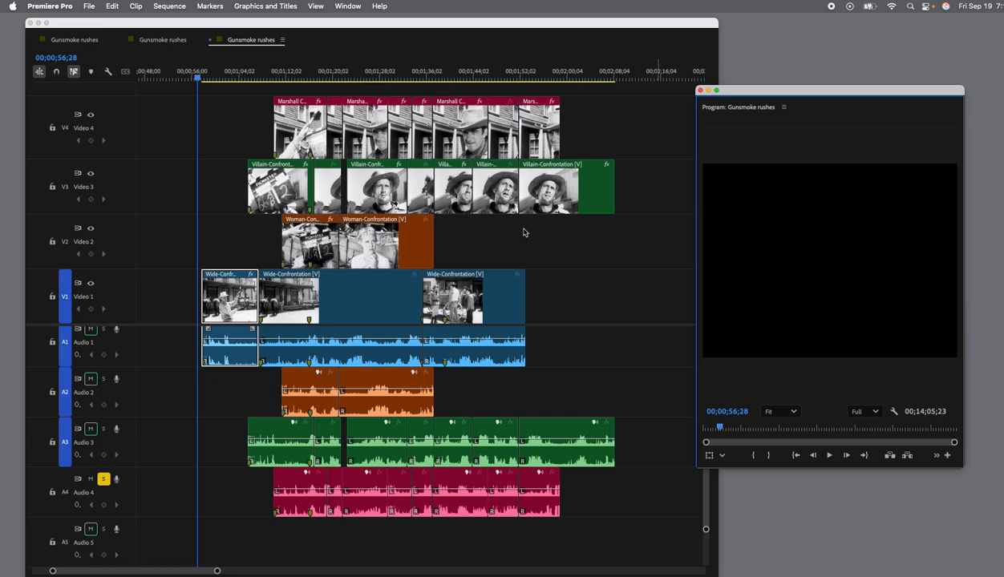
Place the playhead at 00;01;06;23, near the end of the first wide clip, and nudge the Program monitor further from the timeline.
{"action": "scroll", "coordinate": [481, 425], "scroll_direction": "right", "scroll_amount": 3}
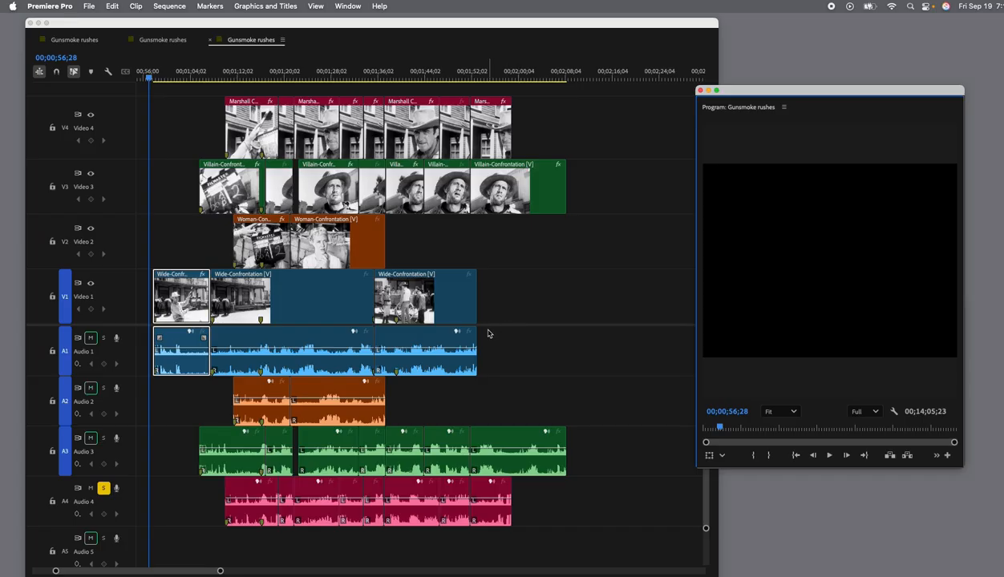
{"action": "scroll", "coordinate": [490, 335], "scroll_direction": "down", "scroll_amount": 2}
{"action": "scroll", "coordinate": [513, 340], "scroll_direction": "up", "scroll_amount": 5}
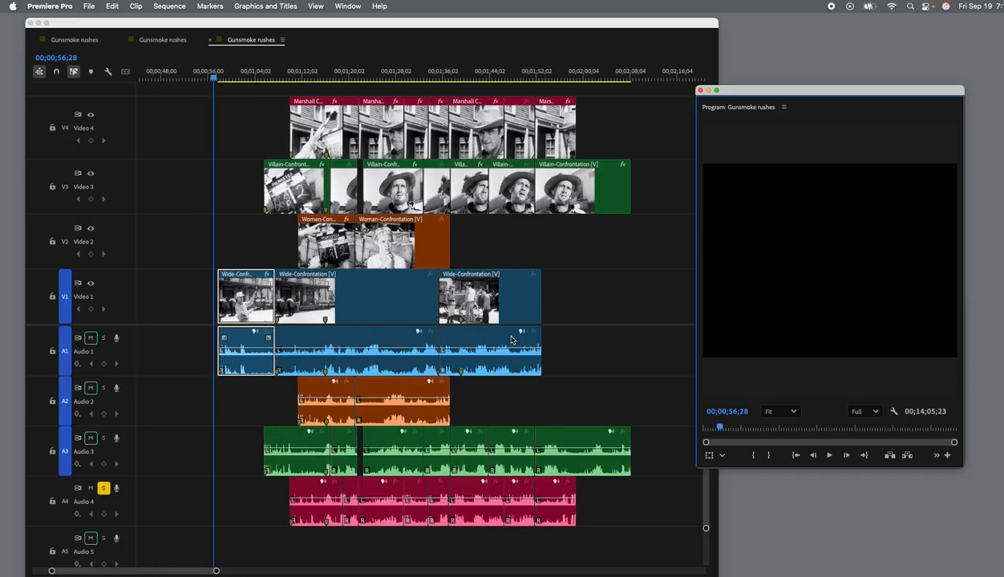
{"action": "mouse_move", "coordinate": [273, 80]}
{"action": "left_mouse_down"}
{"action": "mouse_move", "coordinate": [293, 81]}
{"action": "mouse_move", "coordinate": [270, 85]}
{"action": "left_mouse_up"}
{"action": "left_click_drag", "start_coordinate": [744, 101], "coordinate": [752, 98]}
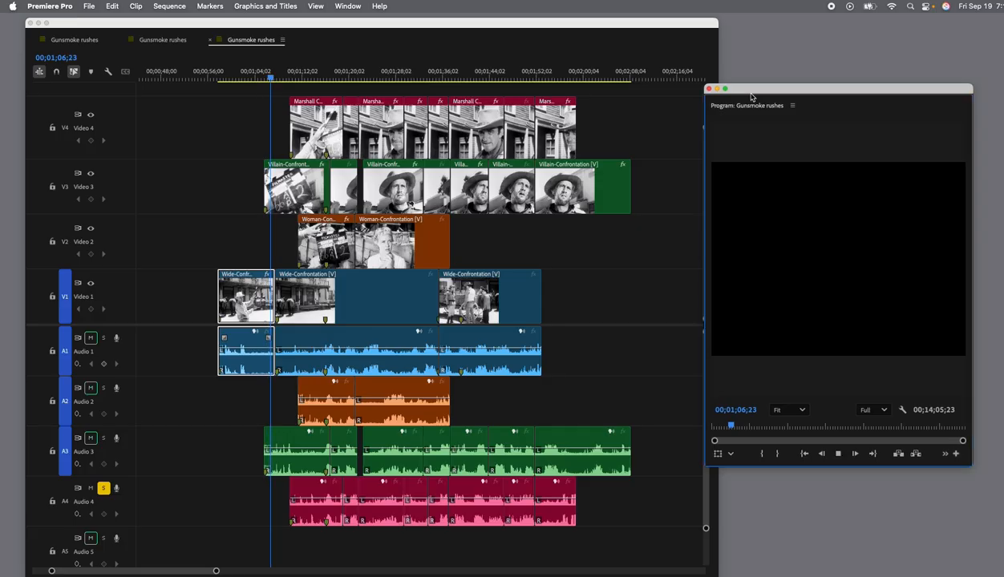
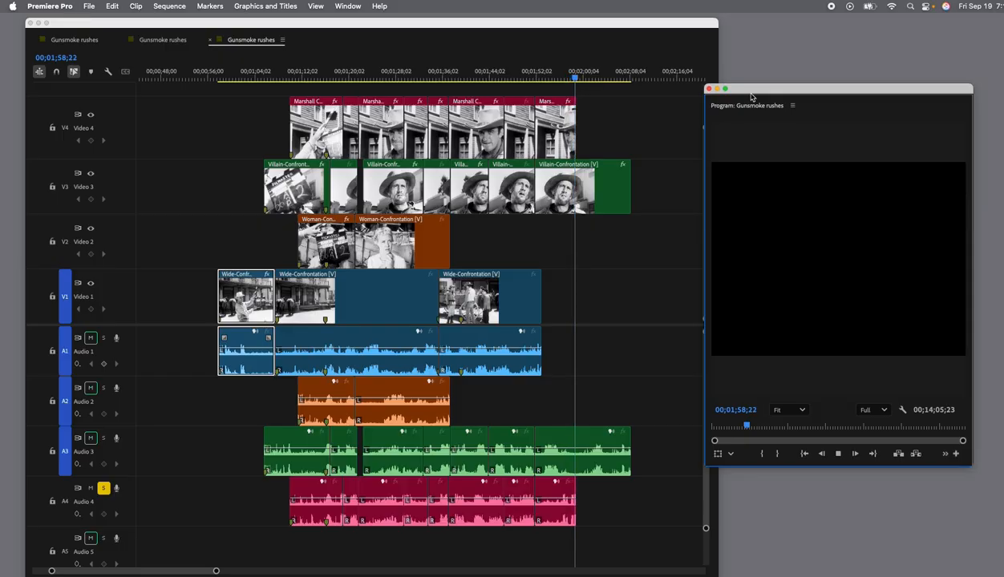
Stop the scene playback at 00;01;59;20 and reposition the timeline window with the whole confrontation scene in view.
{"action": "key", "text": "space"}
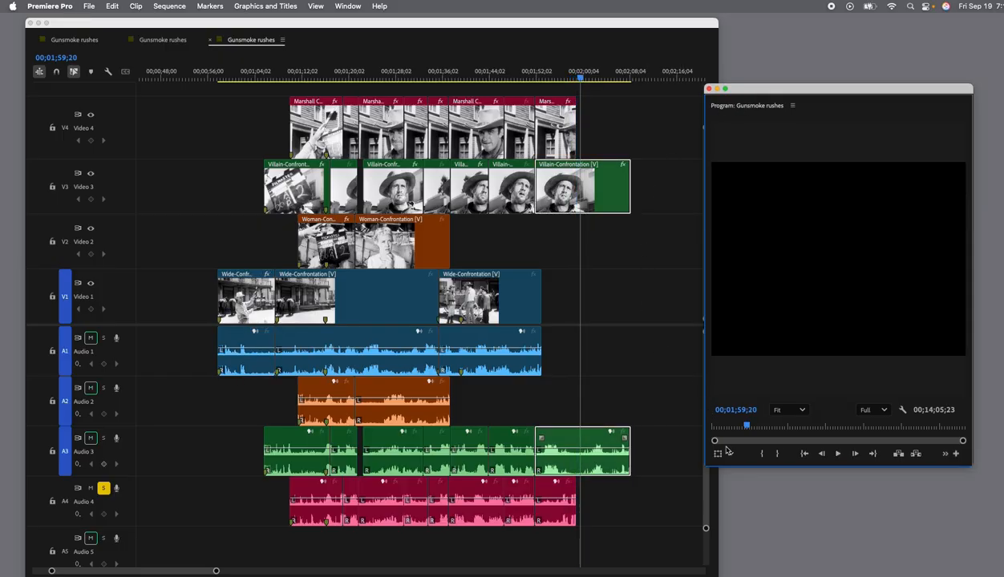
{"action": "left_click_drag", "start_coordinate": [638, 23], "coordinate": [666, 16]}
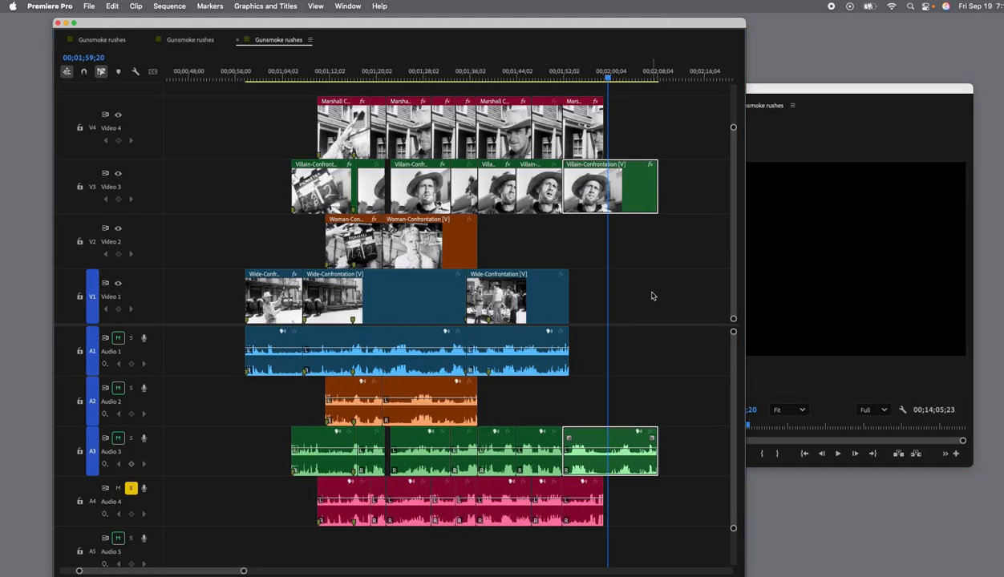
{"action": "scroll", "coordinate": [651, 297], "scroll_direction": "left", "scroll_amount": 3}
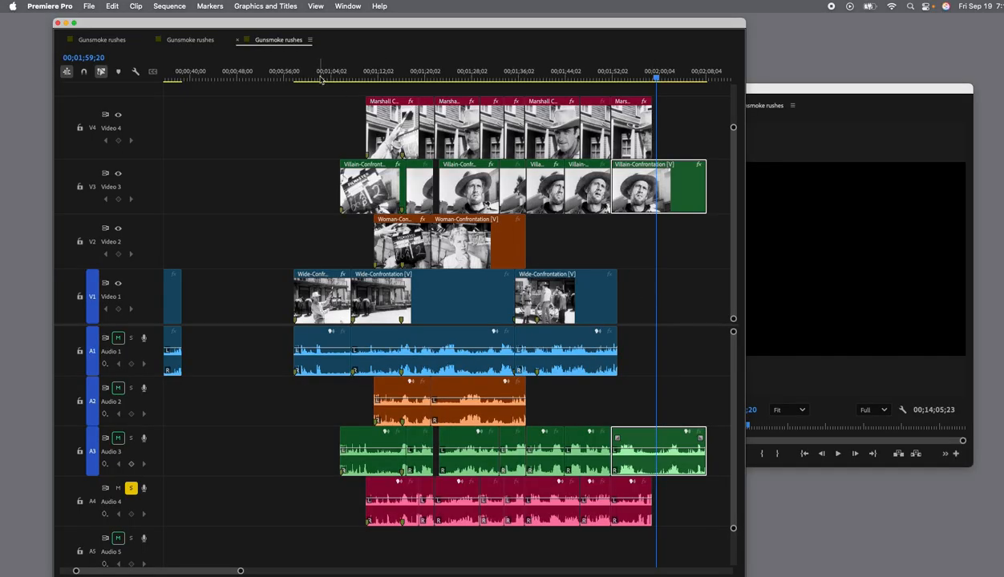
{"action": "left_click_drag", "start_coordinate": [289, 29], "coordinate": [313, 30]}
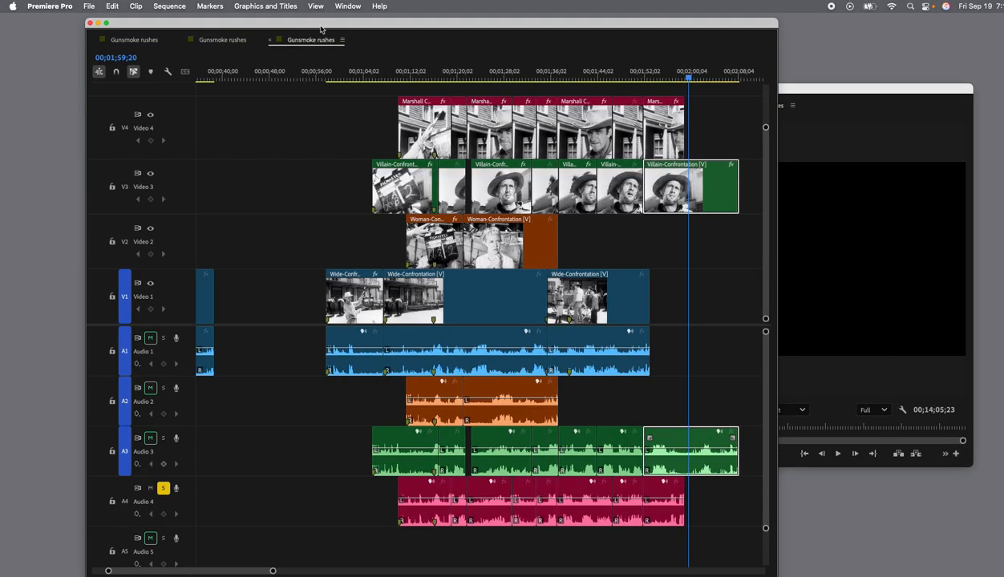
Save the project, and save it again to Downloads as a Premiere Pro project named with the editor's first name followed by "-Gunsmoke".
{"action": "left_click", "coordinate": [89, 7]}
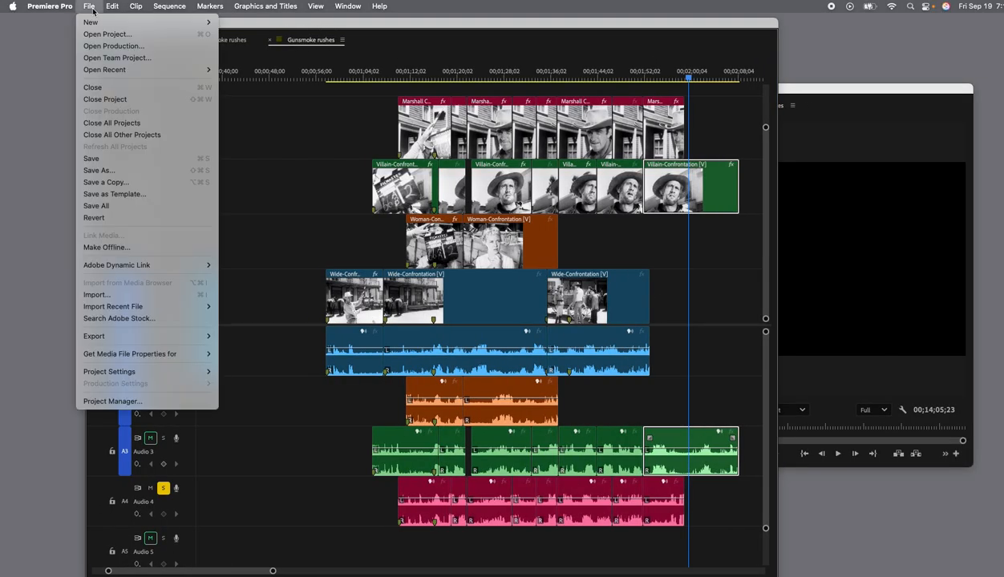
{"action": "left_click", "coordinate": [105, 159]}
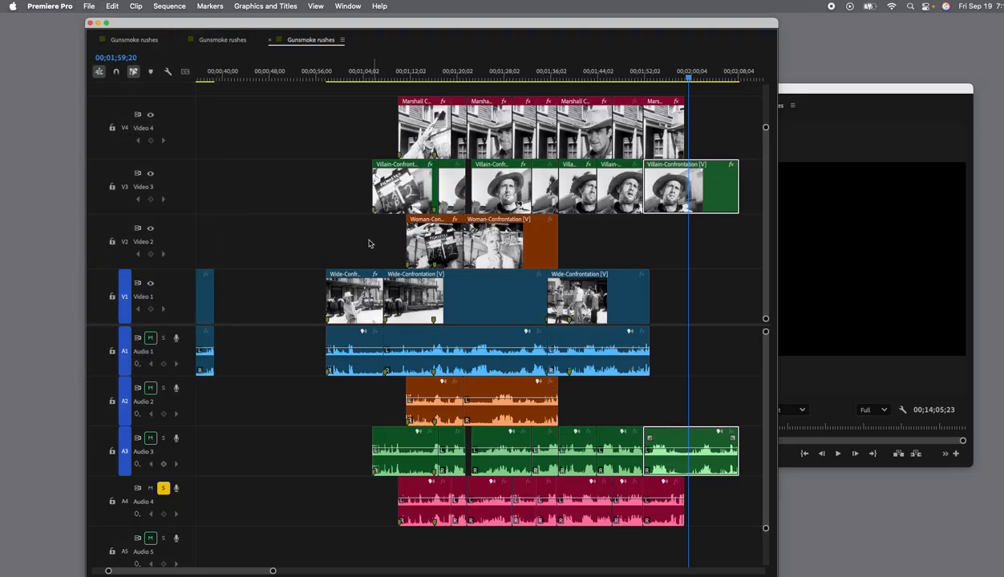
{"action": "left_click", "coordinate": [90, 7]}
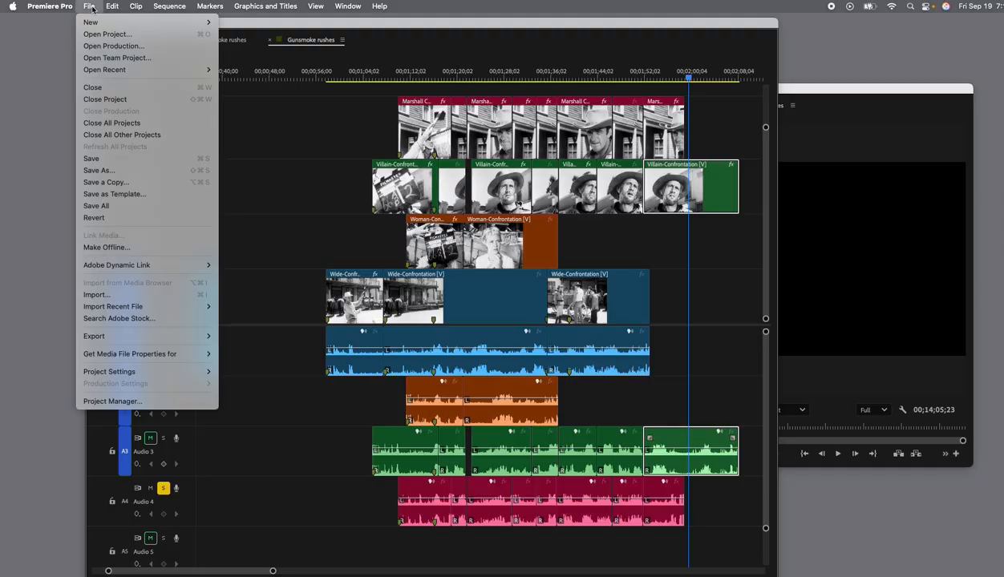
{"action": "left_click", "coordinate": [125, 170]}
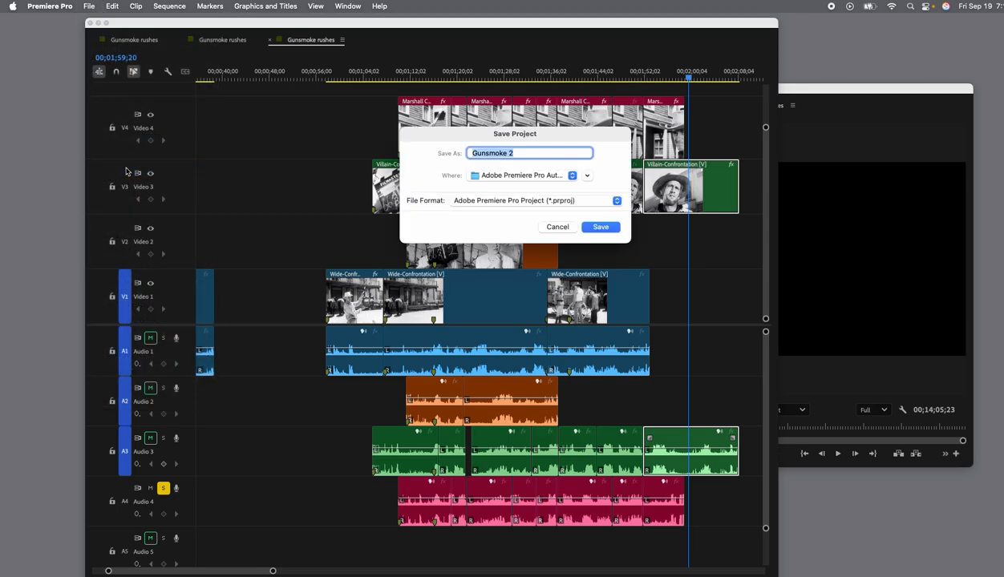
{"action": "left_click", "coordinate": [529, 154]}
{"action": "type", "text": "MARK-"}
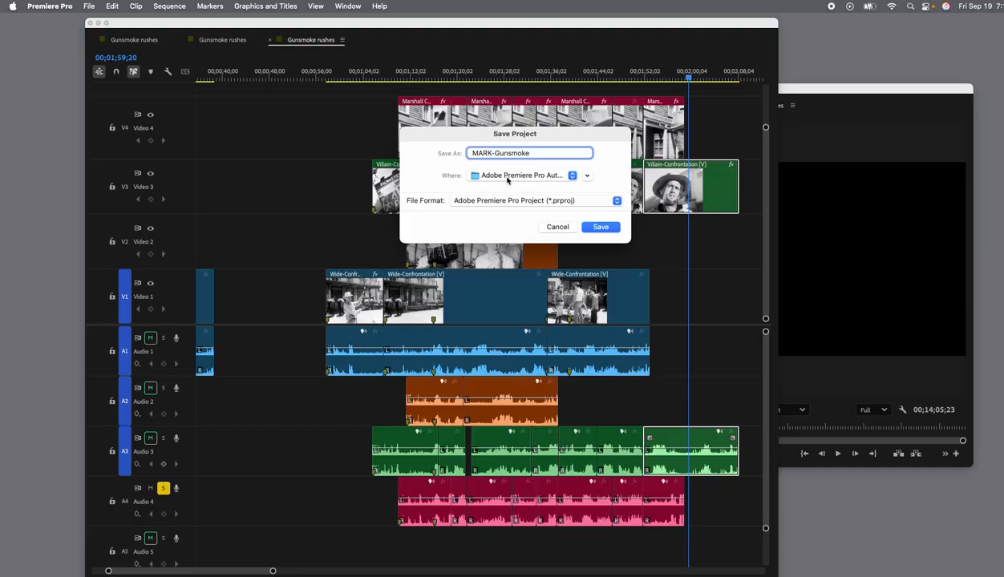
{"action": "left_click", "coordinate": [509, 177]}
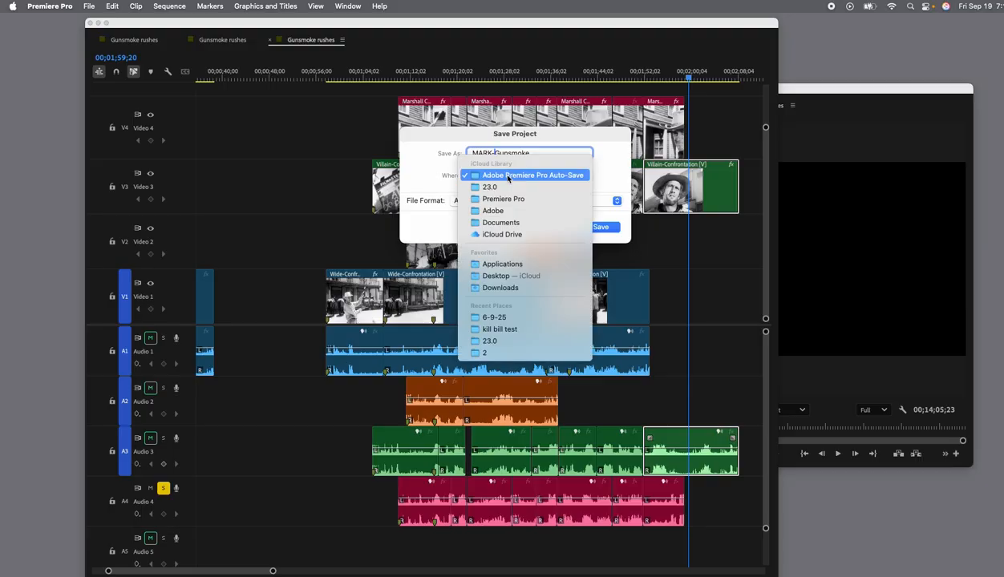
{"action": "left_click", "coordinate": [558, 289]}
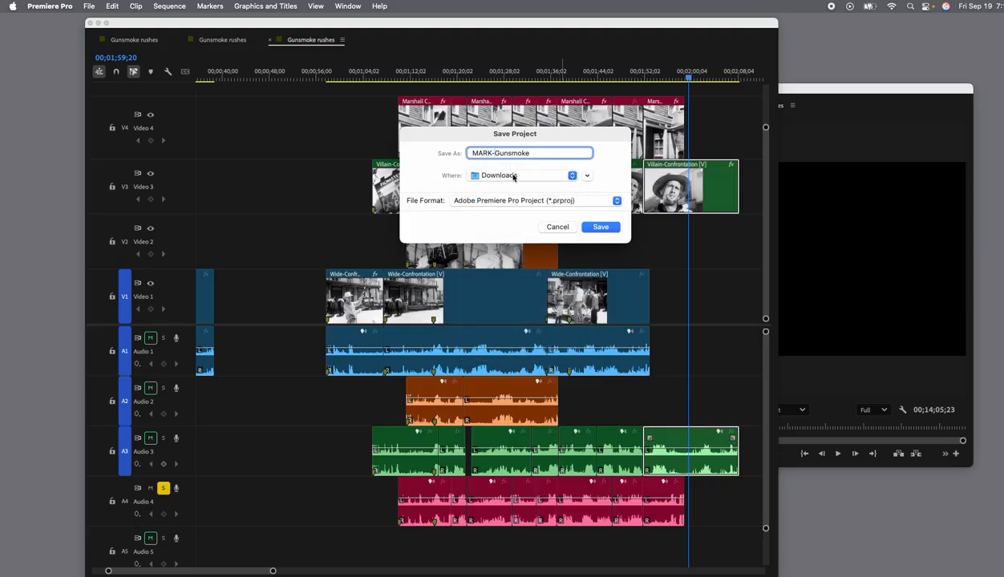
{"action": "left_click", "coordinate": [602, 228]}
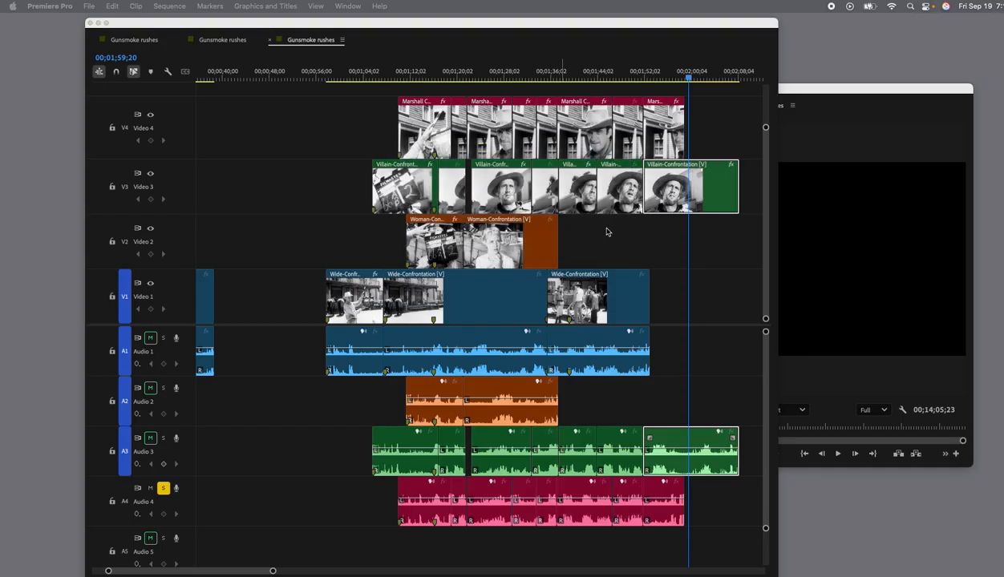
Switch to Finder and select the newly saved Gunsmoke project file in the Downloads folder.
{"action": "key", "text": "super+Tab"}
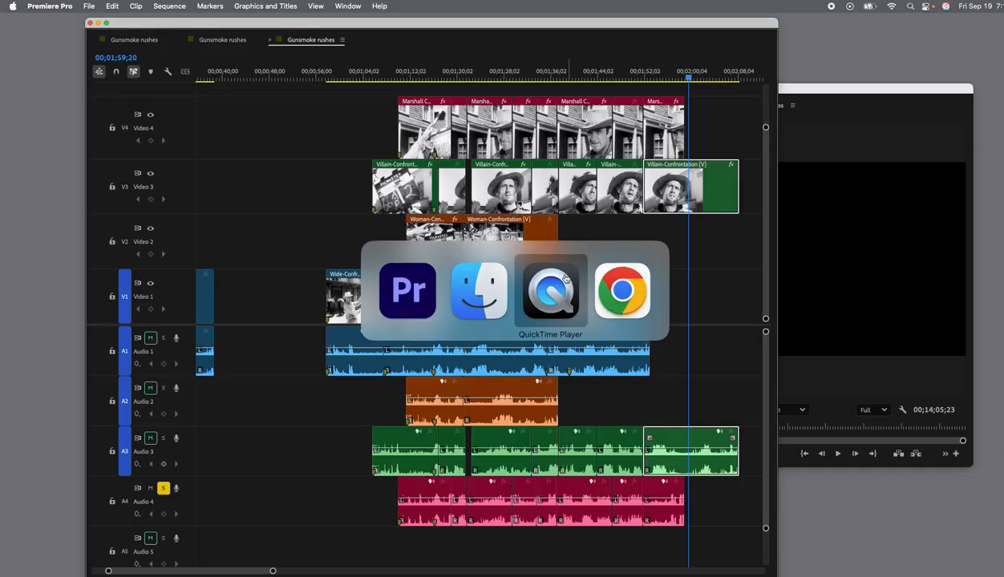
{"action": "left_click", "coordinate": [502, 278]}
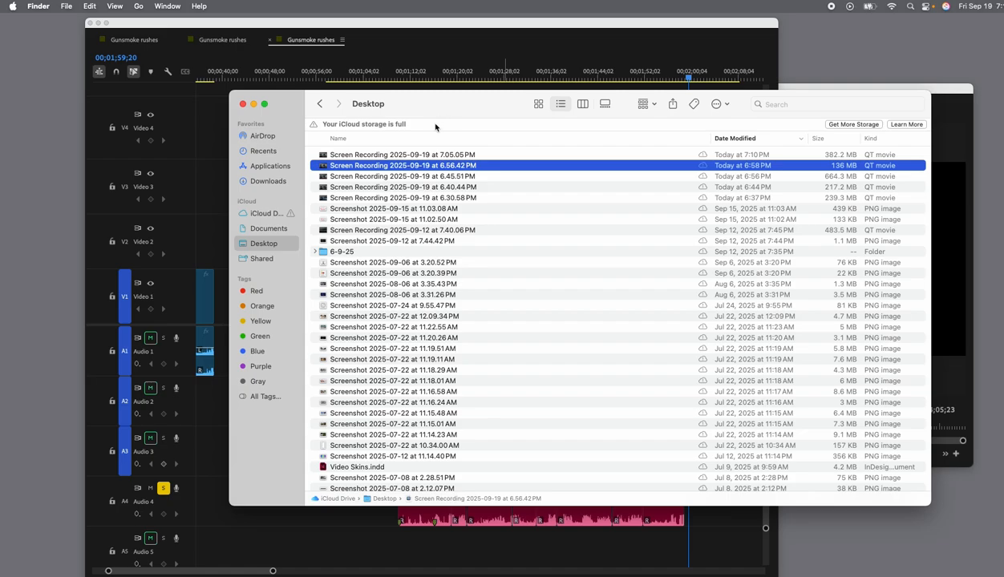
{"action": "left_click", "coordinate": [269, 181]}
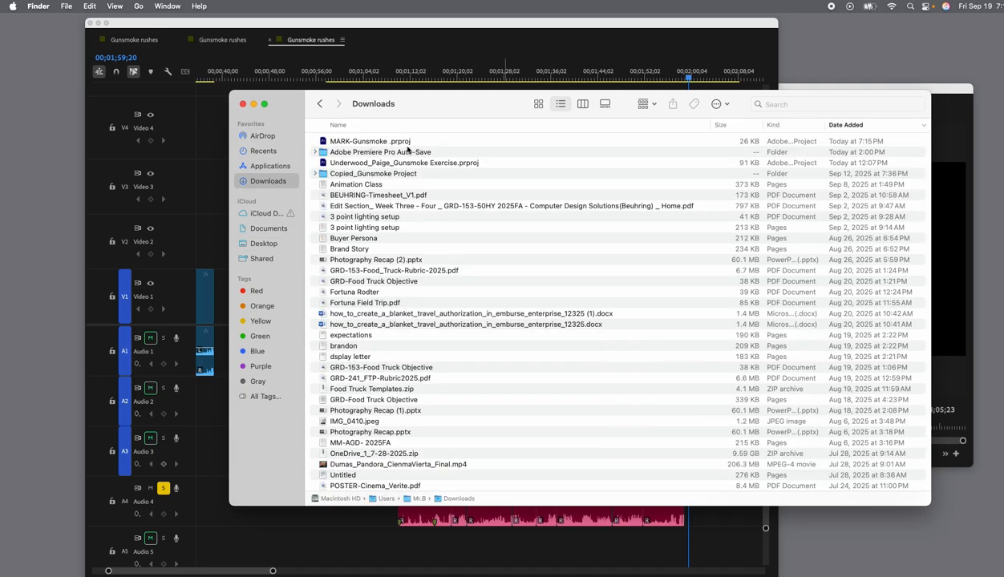
{"action": "left_click", "coordinate": [387, 141]}
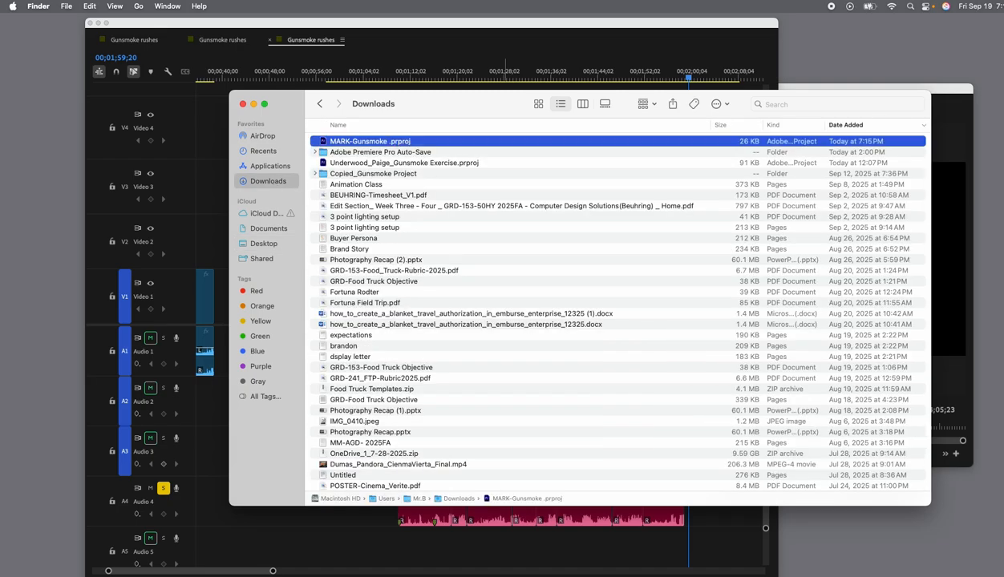
Switch to Chrome and upload the selected Gunsmoke project file from Downloads to the OneDrive folder "WK 3- Gunsmoke Assignment", keeping the browser window fully on screen.
{"action": "key", "text": "super+Tab"}
{"action": "key", "text": "super+Tab"}
{"action": "key", "text": "super+Tab"}
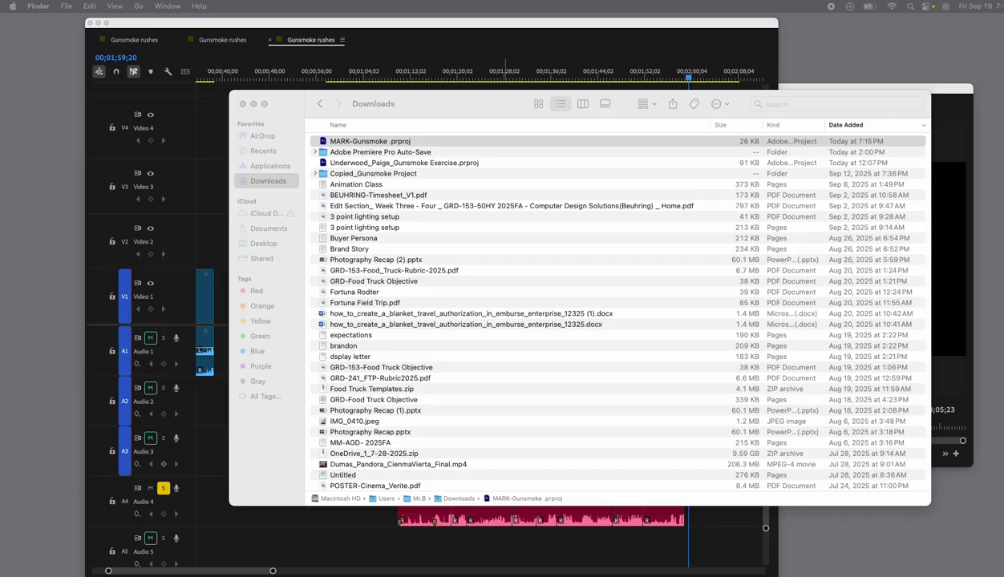
{"action": "left_click_drag", "start_coordinate": [0, 24], "coordinate": [686, 67]}
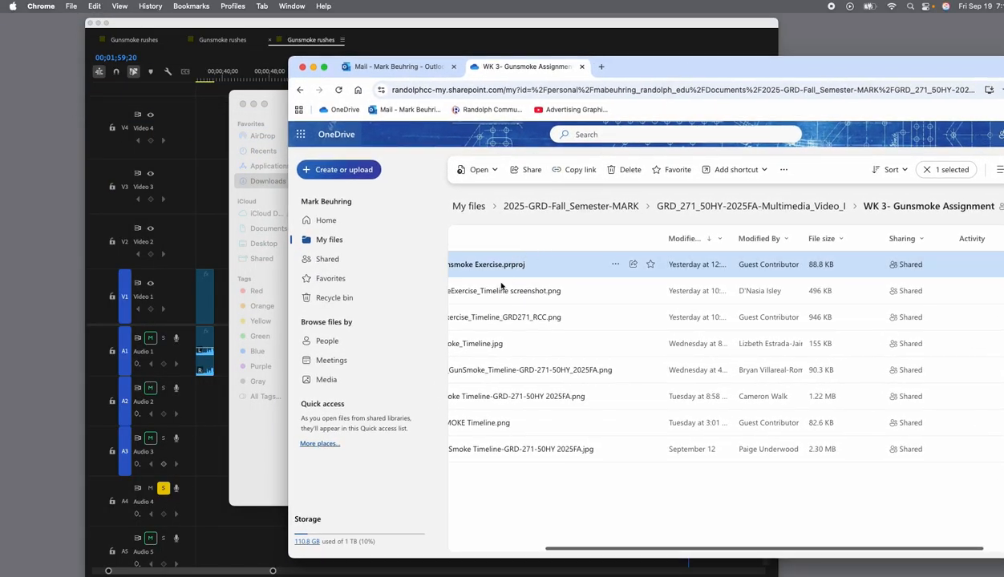
{"action": "scroll", "coordinate": [532, 278], "scroll_direction": "left", "scroll_amount": 3}
{"action": "left_click_drag", "start_coordinate": [269, 96], "coordinate": [766, 228]}
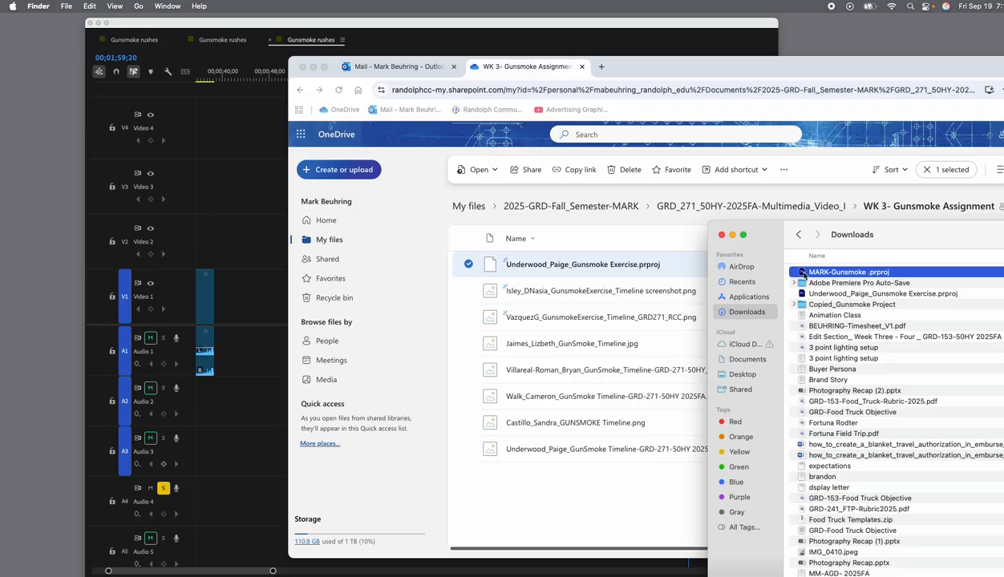
{"action": "left_click_drag", "start_coordinate": [803, 273], "coordinate": [582, 482]}
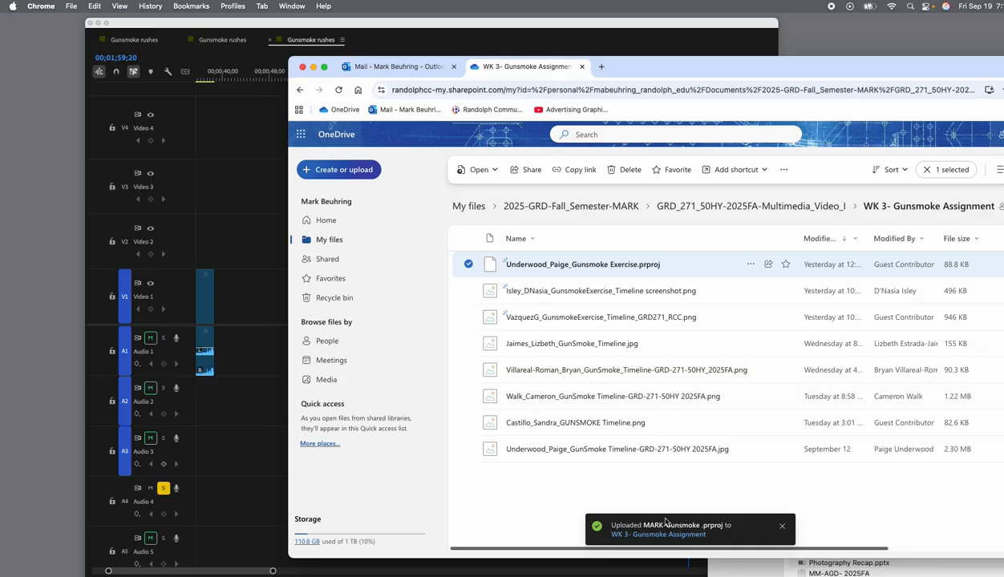
{"action": "left_click_drag", "start_coordinate": [645, 66], "coordinate": [477, 62]}
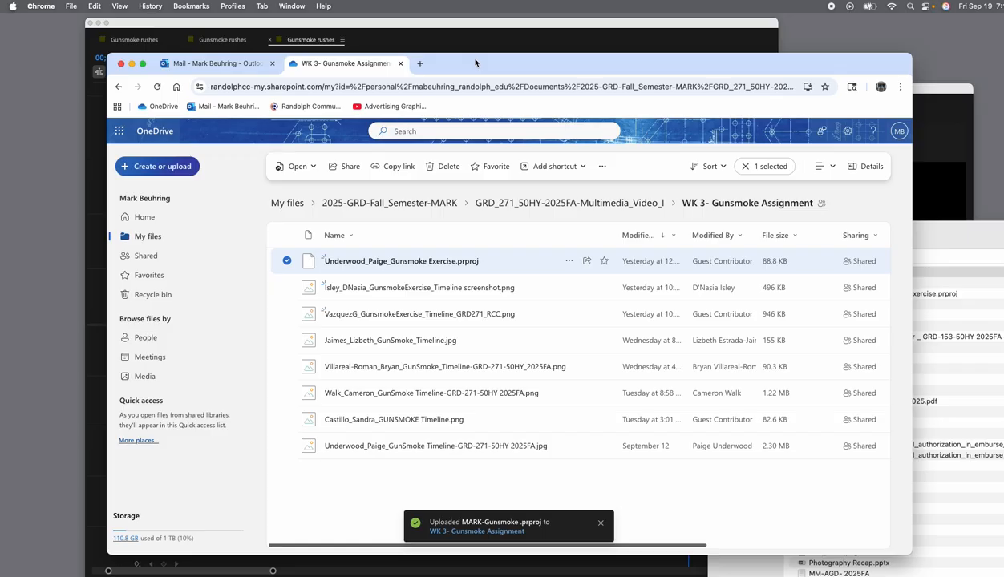